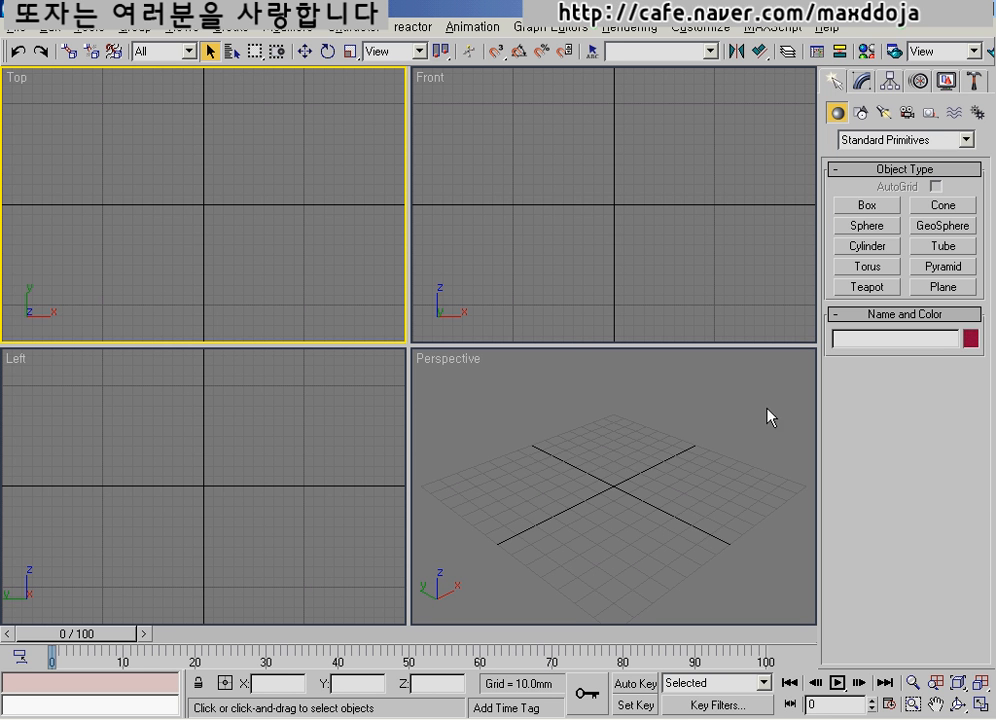
# Create a GeoSphere with a radius of about 71 mm, centred on the origin in the Top viewport
pyautogui.click(943, 226)
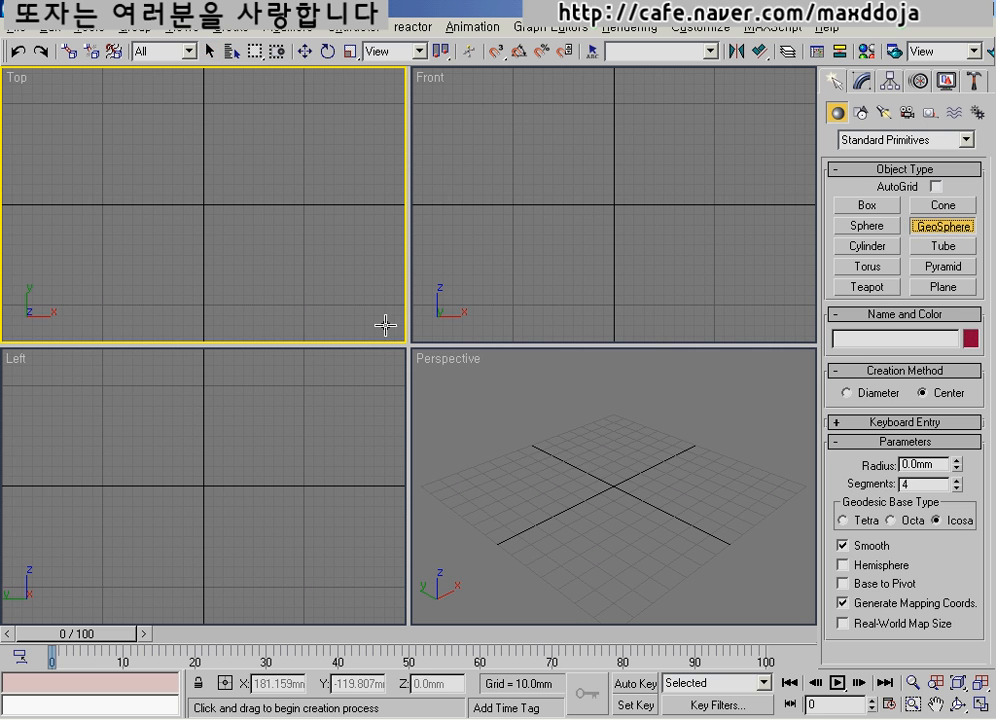
pyautogui.moveTo(230, 225); pyautogui.dragTo(222, 252, button='middle')
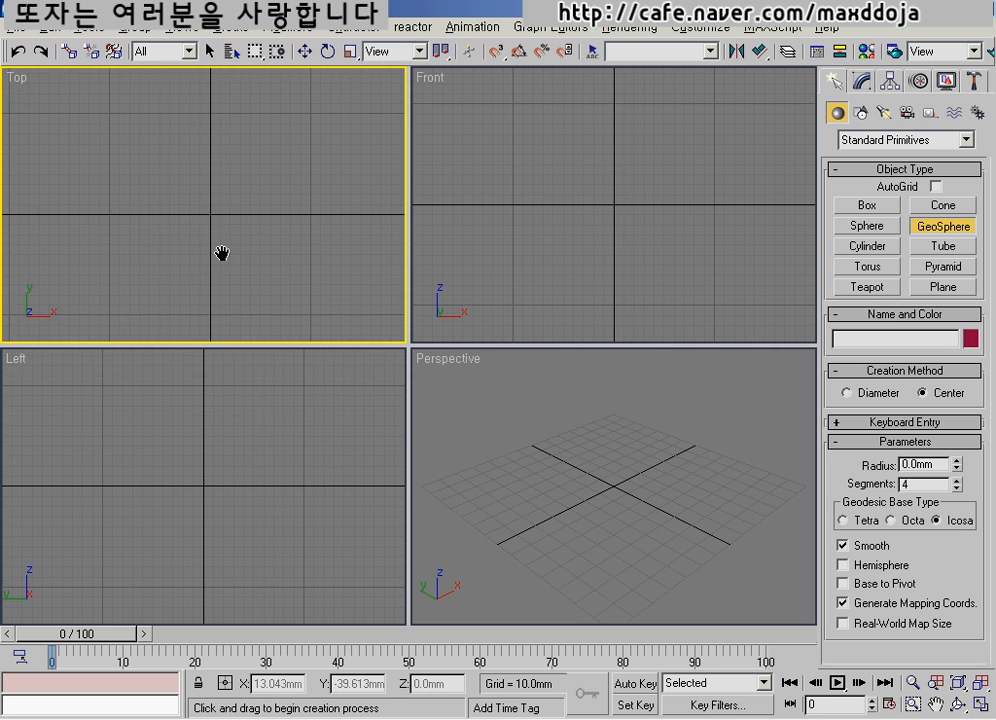
pyautogui.moveTo(210, 214); pyautogui.dragTo(217, 284)
pyautogui.moveTo(620, 552); pyautogui.dragTo(617, 554, button='middle')
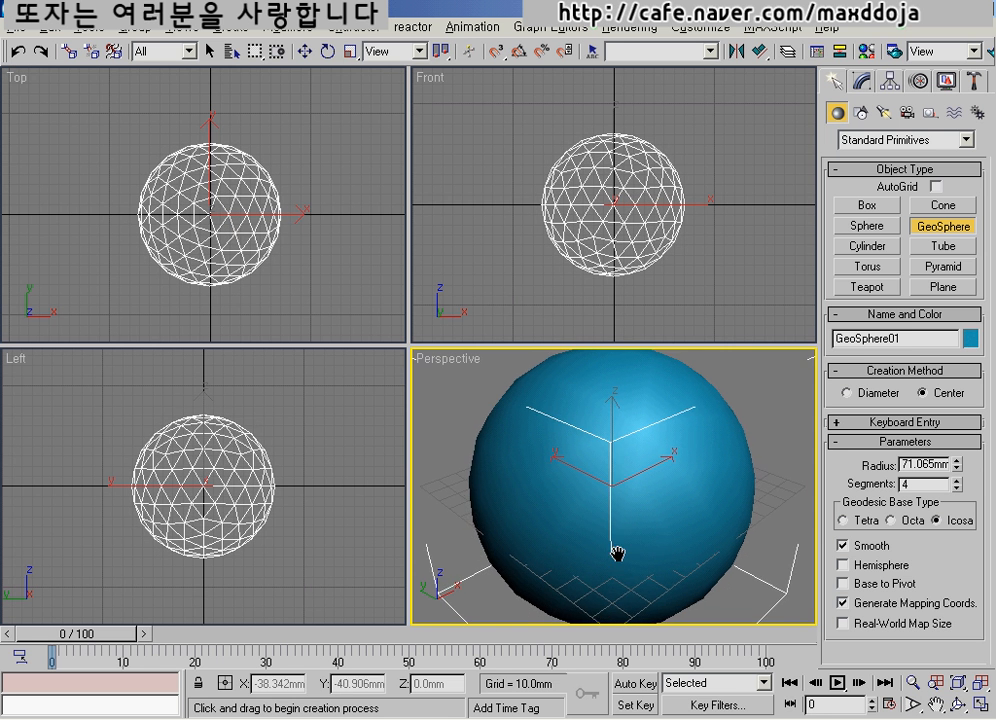
pyautogui.scroll(-3, 617, 556)
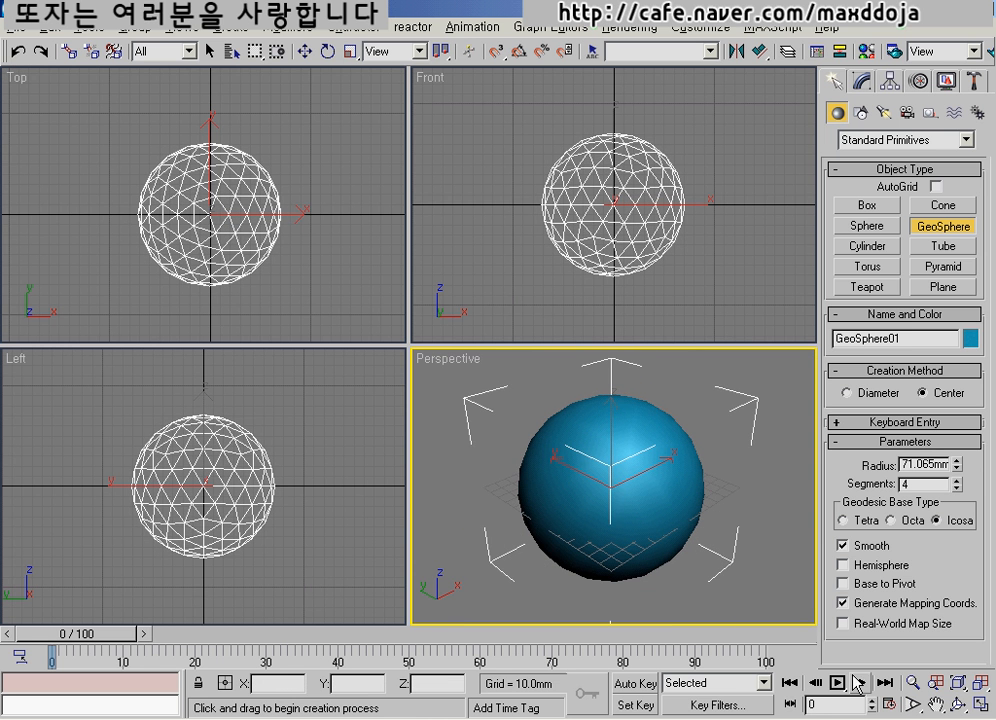
# Maximize the Perspective viewport so it shows only the geosphere
pyautogui.click(975, 701)
pyautogui.moveTo(419, 403); pyautogui.dragTo(461, 395, button='middle')
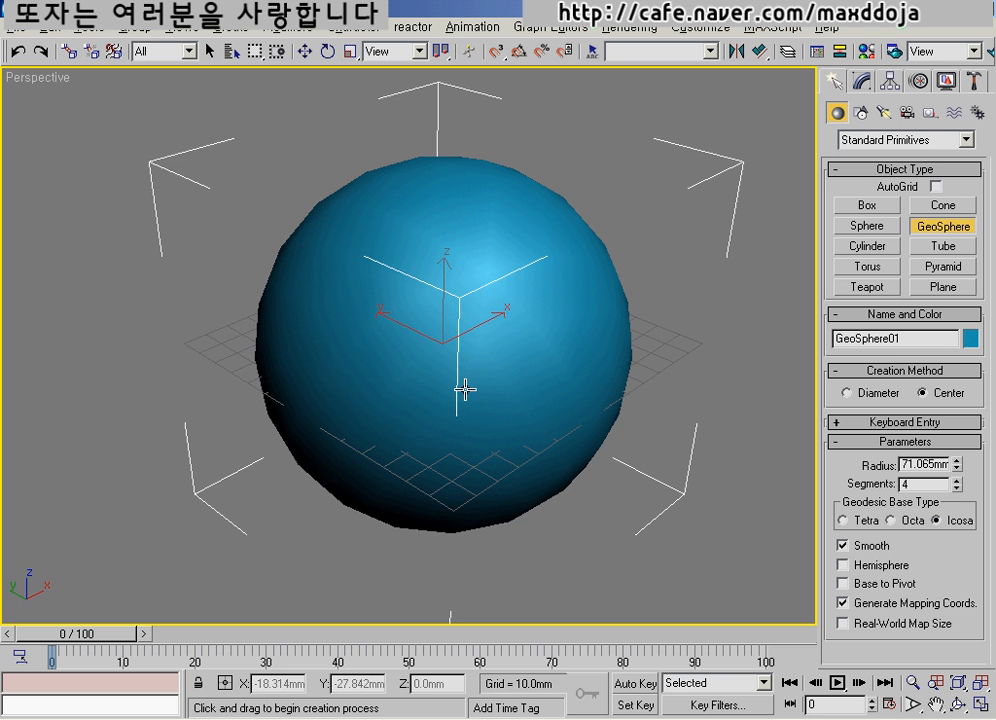
pyautogui.hotkey('alt', 'w')
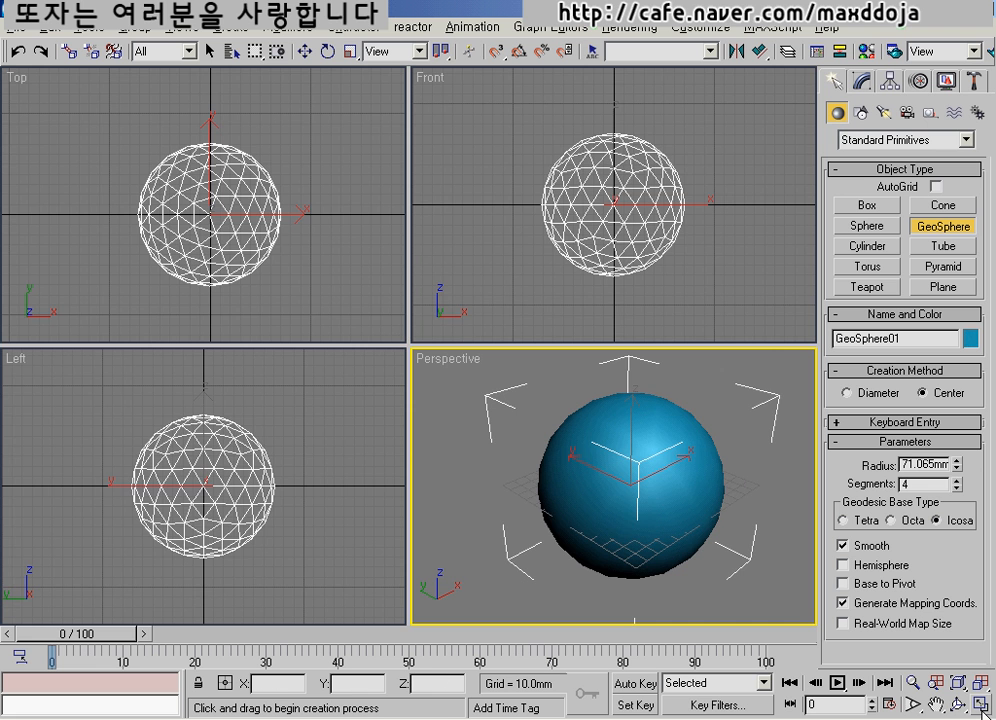
pyautogui.hotkey('alt', 'w')
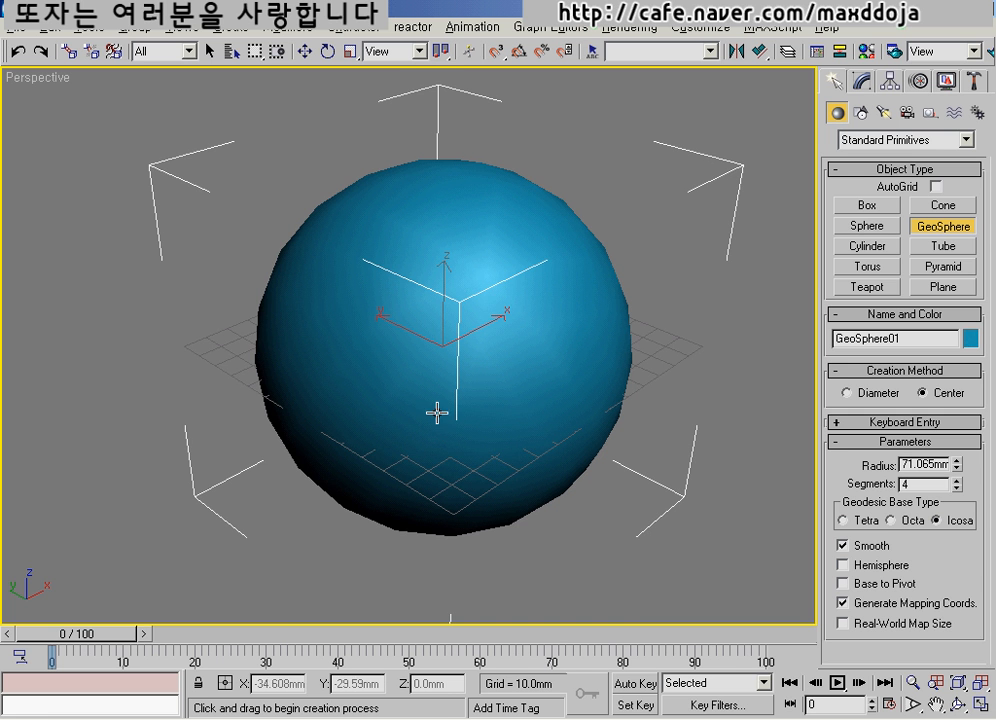
pyautogui.moveTo(436, 413); pyautogui.dragTo(436, 418, button='middle')
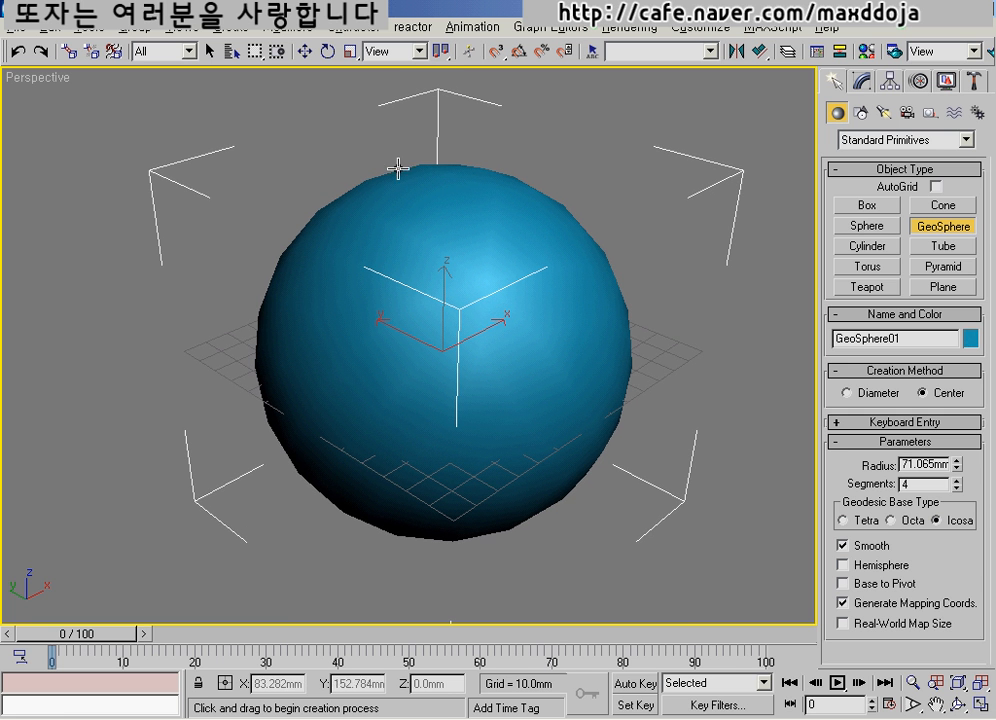
pyautogui.moveTo(455, 322); pyautogui.dragTo(451, 332, button='middle')
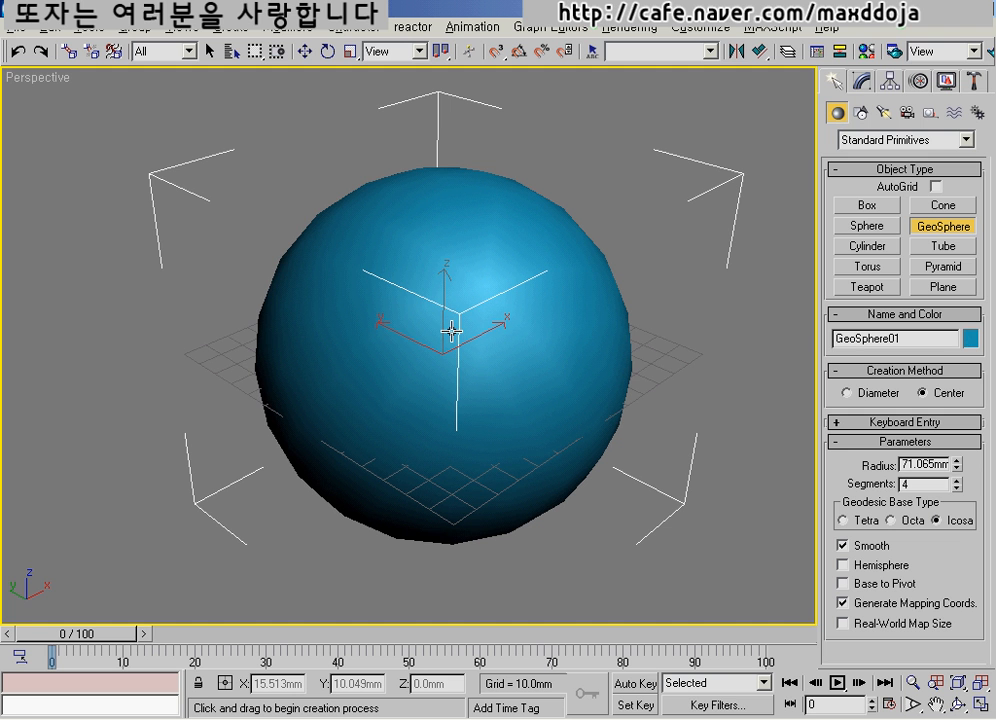
pyautogui.moveTo(222, 238)
pyautogui.mouseDown()
pyautogui.moveTo(290, 238)
pyautogui.moveTo(224, 307)
pyautogui.moveTo(255, 282)
pyautogui.moveTo(322, 306)
pyautogui.mouseUp()
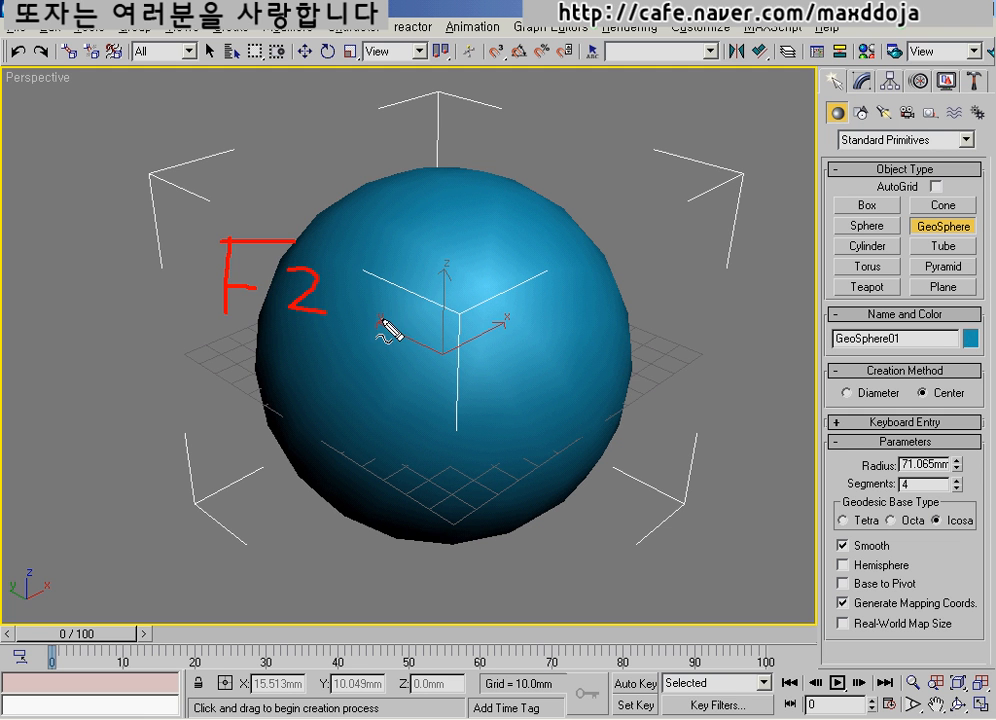
pyautogui.moveTo(381, 318); pyautogui.dragTo(340, 374)
pyautogui.moveTo(447, 228); pyautogui.dragTo(531, 234)
pyautogui.moveTo(462, 230)
pyautogui.mouseDown()
pyautogui.moveTo(463, 285)
pyautogui.moveTo(496, 270)
pyautogui.moveTo(518, 298)
pyautogui.mouseUp()
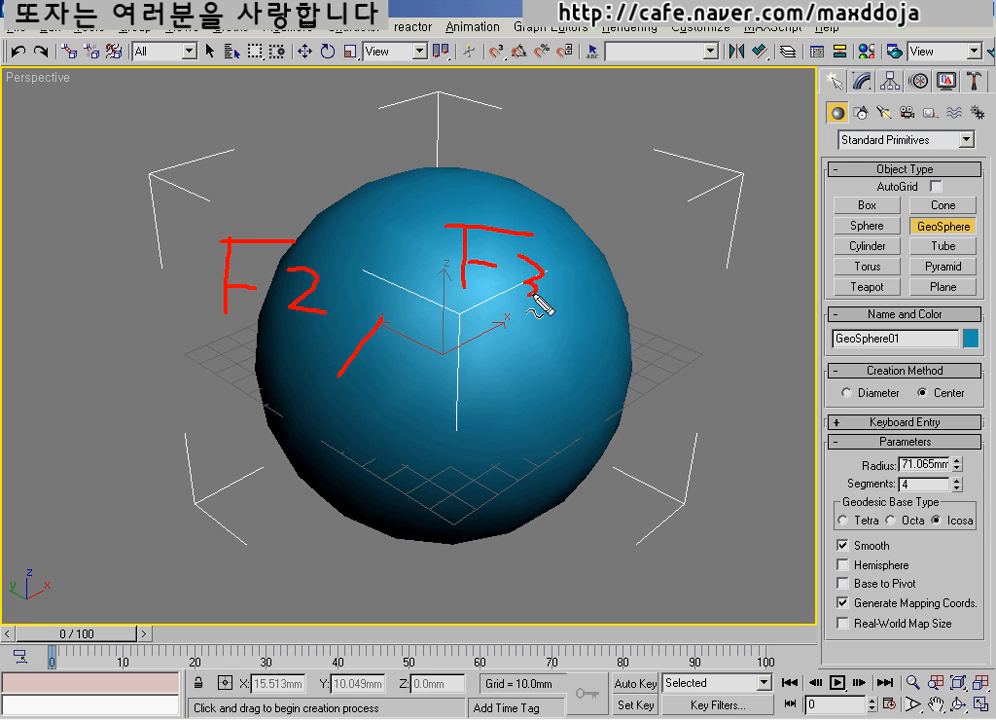
pyautogui.moveTo(578, 316); pyautogui.dragTo(558, 355)
pyautogui.moveTo(660, 222); pyautogui.dragTo(735, 231)
pyautogui.moveTo(667, 220)
pyautogui.mouseDown()
pyautogui.moveTo(665, 300)
pyautogui.moveTo(703, 266)
pyautogui.moveTo(765, 289)
pyautogui.moveTo(748, 300)
pyautogui.mouseUp()
pyautogui.moveTo(768, 345)
pyautogui.mouseDown()
pyautogui.moveTo(383, 390)
pyautogui.moveTo(772, 338)
pyautogui.mouseUp()
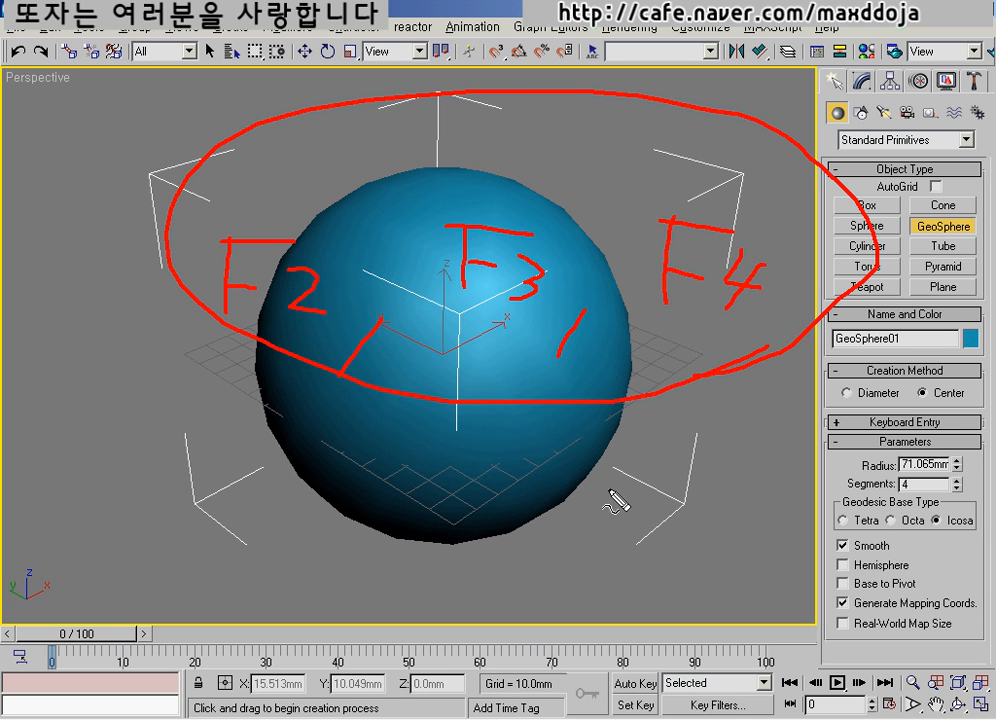
pyautogui.press('e')
pyautogui.press('Escape')
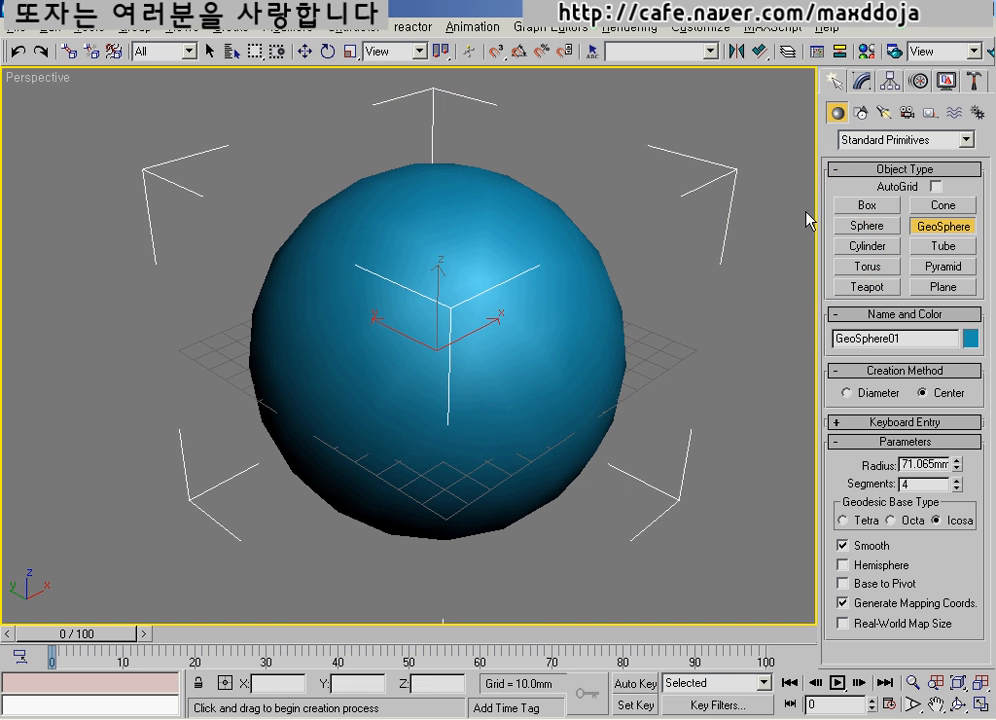
# Apply an Edit Poly modifier to the geosphere
pyautogui.click(862, 84)
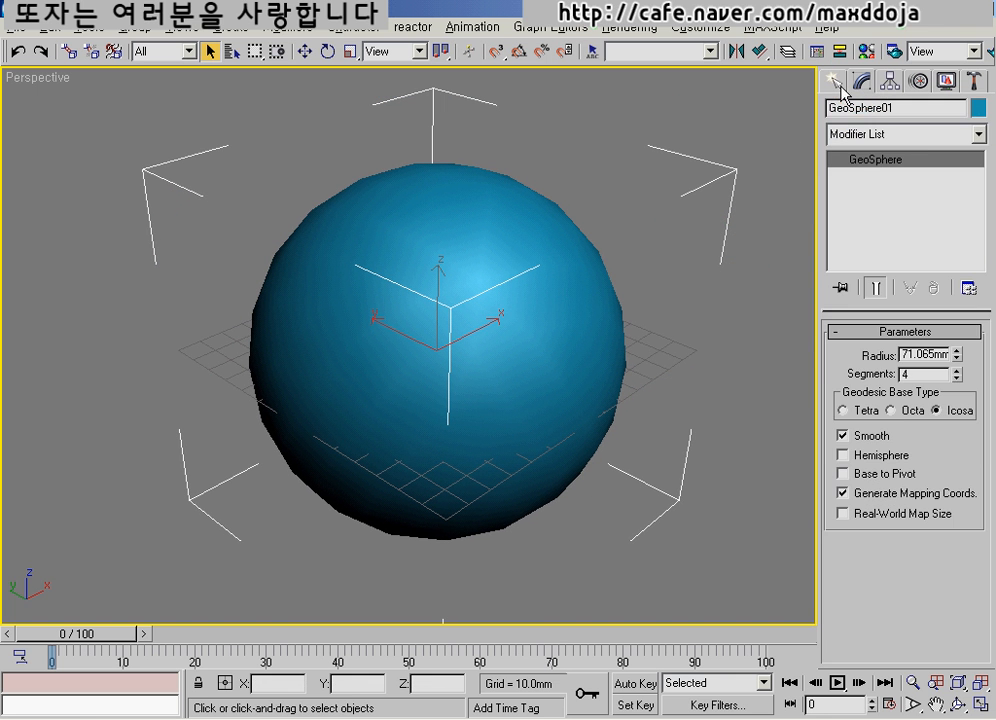
pyautogui.click(920, 137)
pyautogui.scroll(-3, 975, 222)
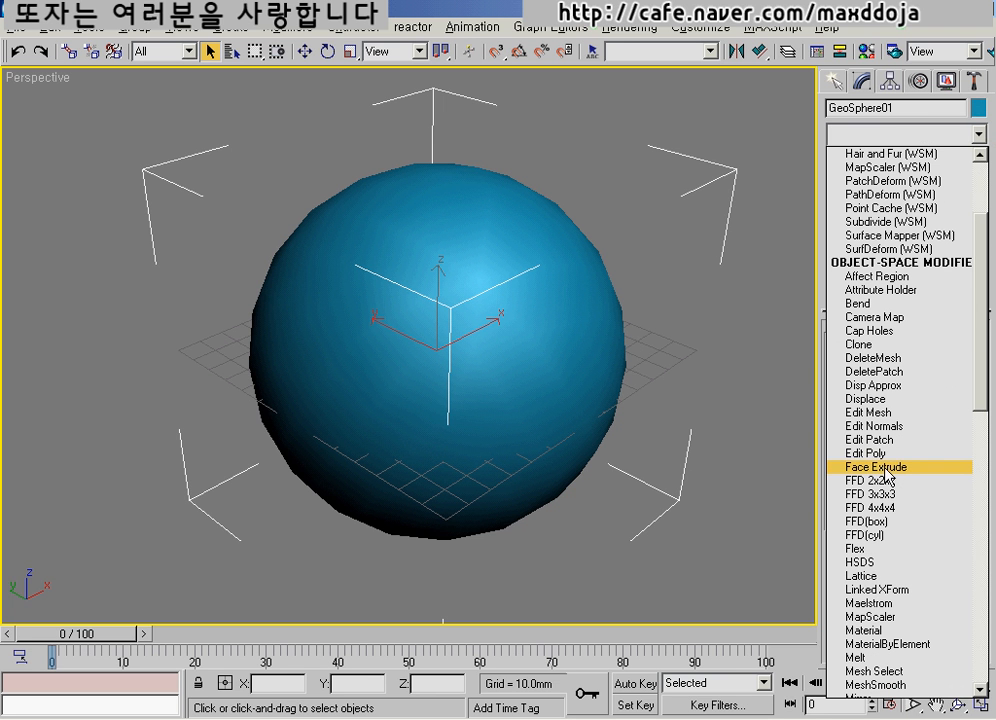
pyautogui.hotkey('ctrl', 'shift', 'd')
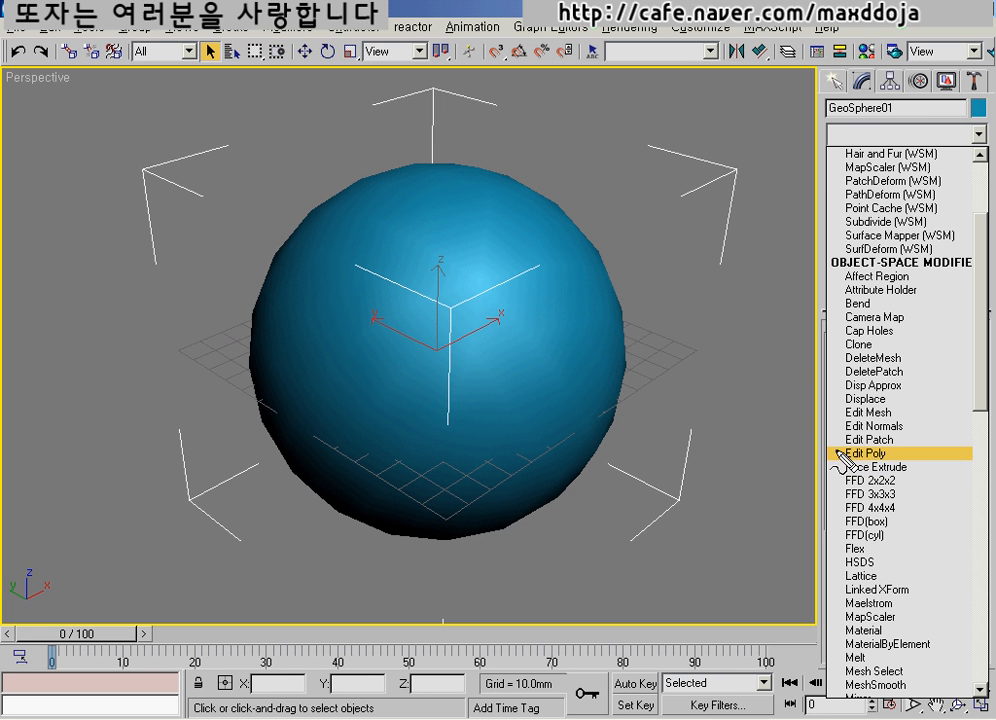
pyautogui.moveTo(837, 447)
pyautogui.mouseDown()
pyautogui.moveTo(836, 461)
pyautogui.moveTo(902, 460)
pyautogui.moveTo(836, 448)
pyautogui.mouseUp()
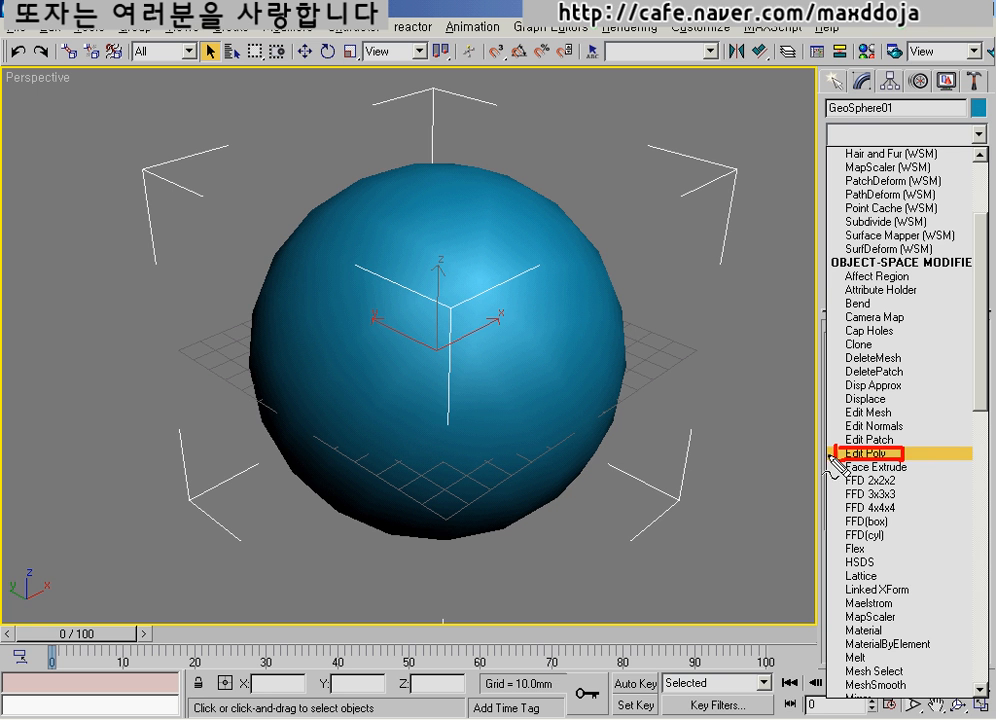
pyautogui.click(875, 451)
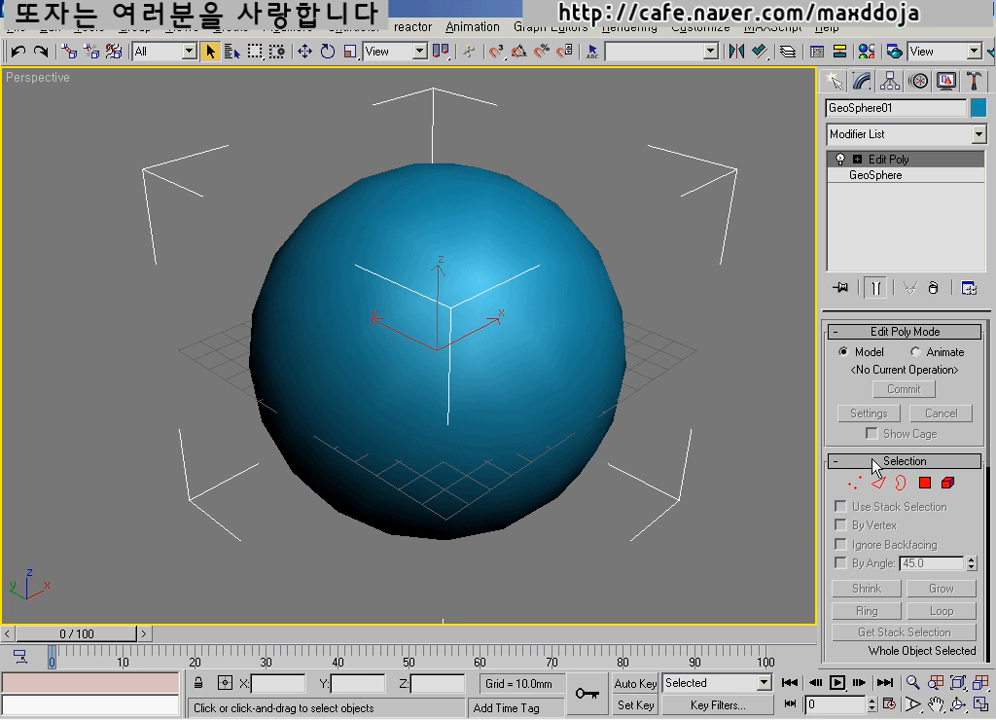
pyautogui.rightClick(500, 366)
pyautogui.moveTo(565, 515)
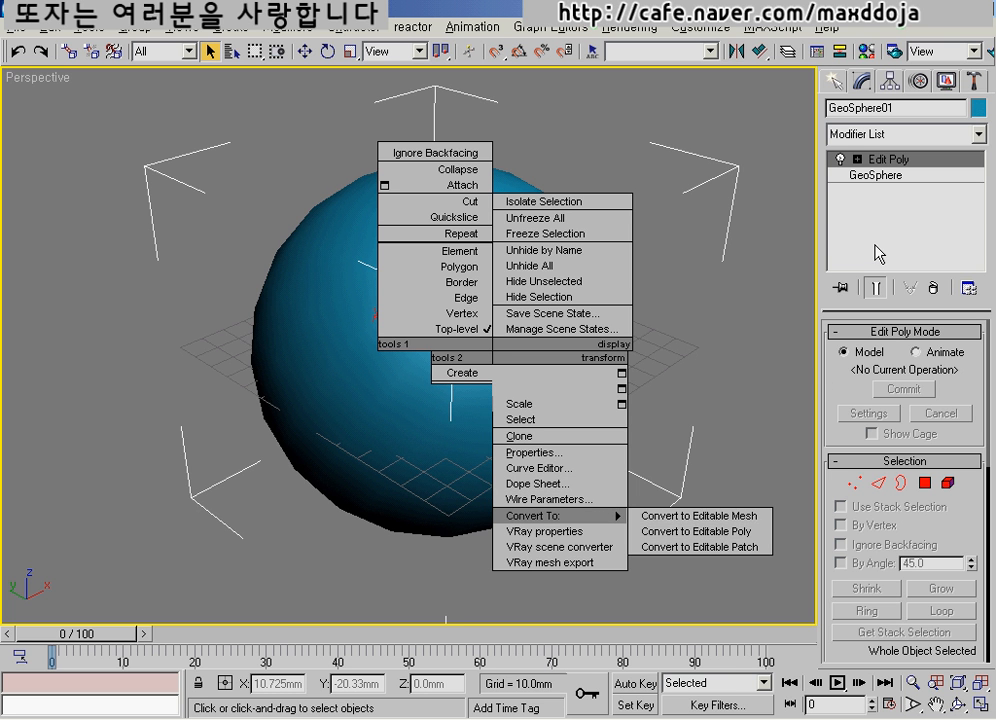
pyautogui.click(757, 279)
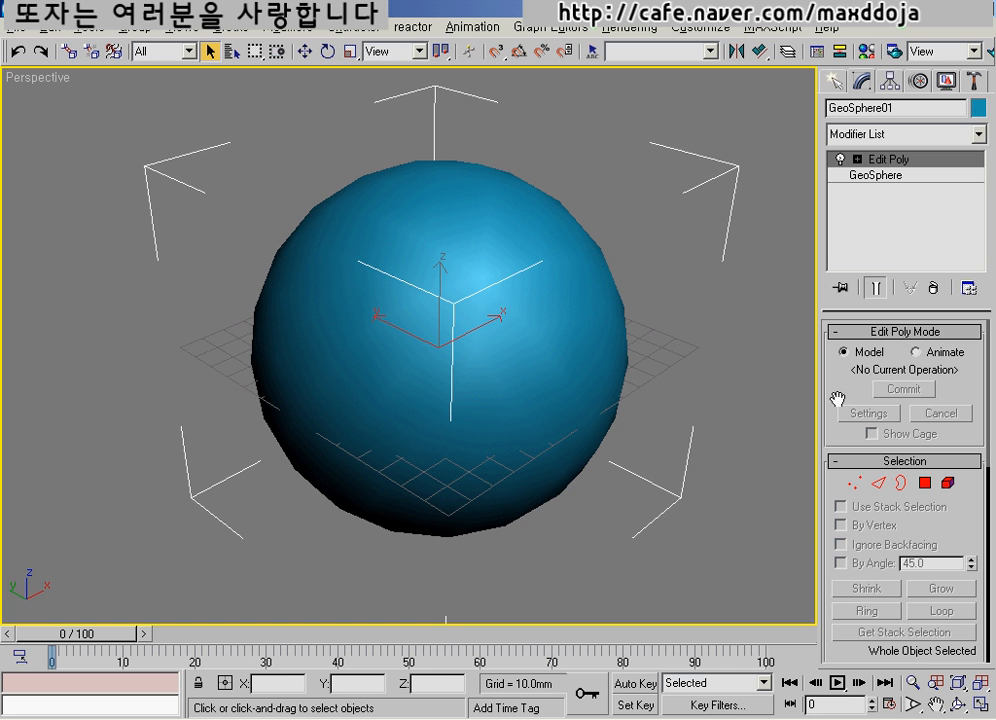
# Collapse the Edit Poly Mode rollout of the geosphere's modifier
pyautogui.click(851, 335)
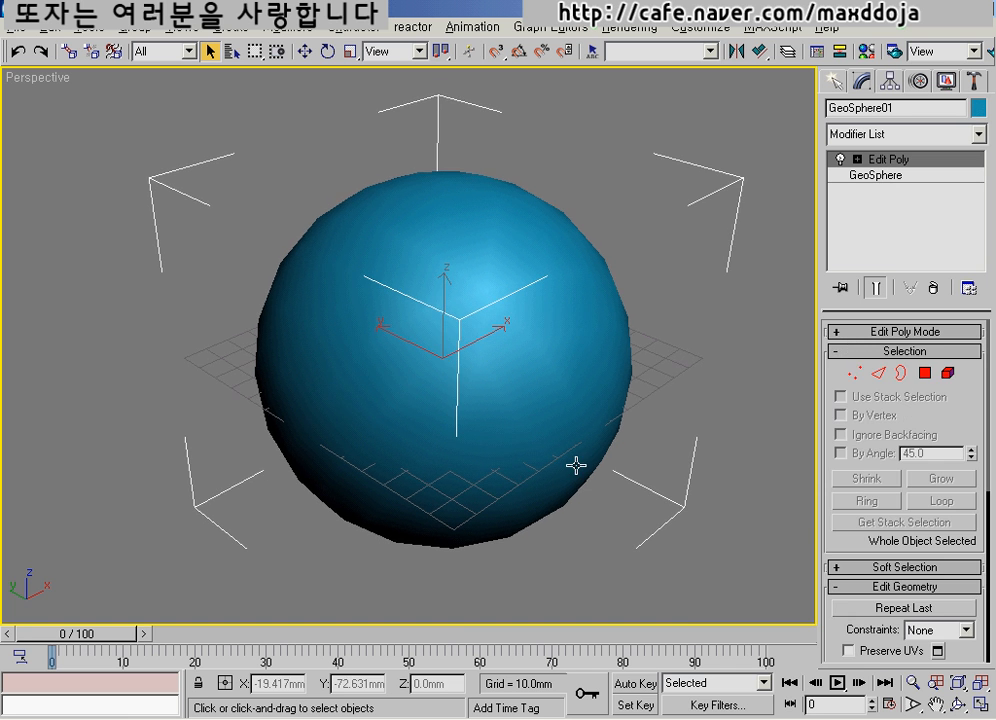
pyautogui.keyDown('alt'); pyautogui.moveTo(497, 433); pyautogui.dragTo(498, 391, button='middle'); pyautogui.keyUp('alt')
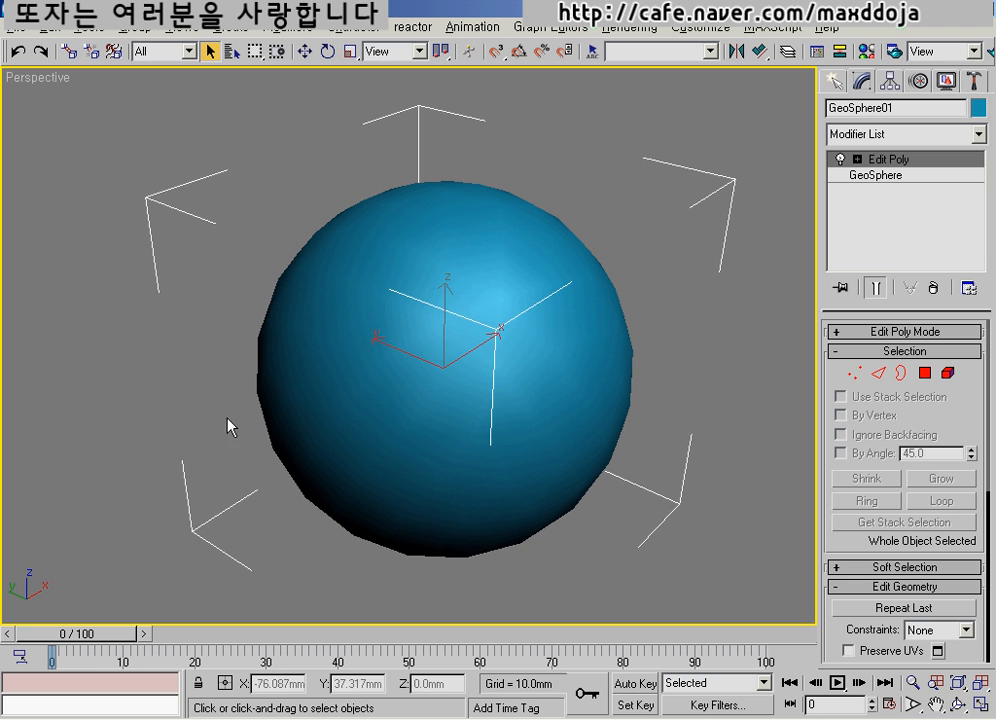
pyautogui.keyDown('alt'); pyautogui.moveTo(565, 407); pyautogui.dragTo(487, 227, button='middle'); pyautogui.keyUp('alt')
pyautogui.moveTo(442, 420); pyautogui.dragTo(458, 455, button='middle')
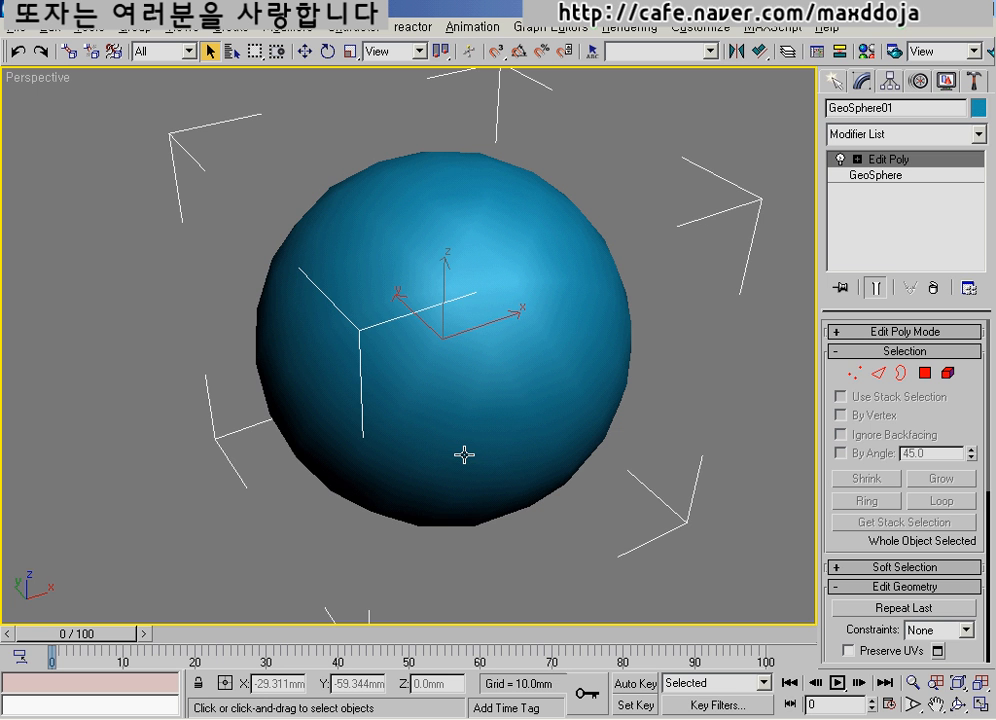
# Examine the geosphere's triangular mesh in wireframe display and return the Perspective view to smooth shading
pyautogui.press('F3')
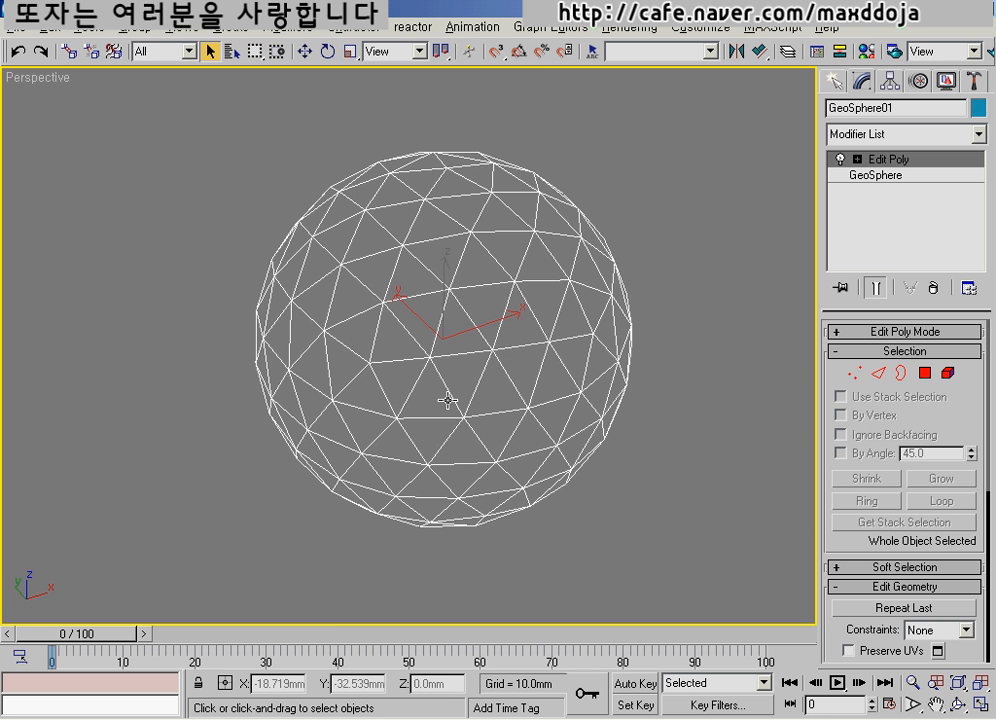
pyautogui.moveTo(445, 400); pyautogui.dragTo(446, 407, button='middle')
pyautogui.keyDown('alt'); pyautogui.moveTo(462, 360); pyautogui.dragTo(443, 377, button='middle'); pyautogui.keyUp('alt')
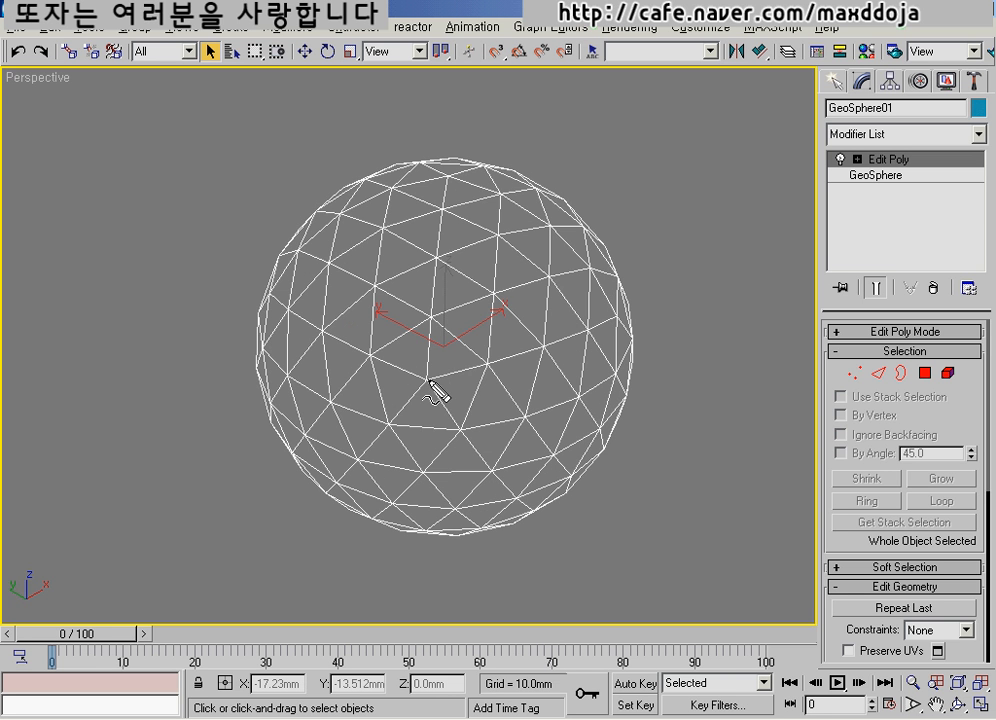
pyautogui.moveTo(428, 379)
pyautogui.mouseDown()
pyautogui.moveTo(483, 368)
pyautogui.moveTo(440, 330)
pyautogui.moveTo(496, 298)
pyautogui.moveTo(490, 372)
pyautogui.moveTo(541, 345)
pyautogui.moveTo(495, 295)
pyautogui.mouseUp()
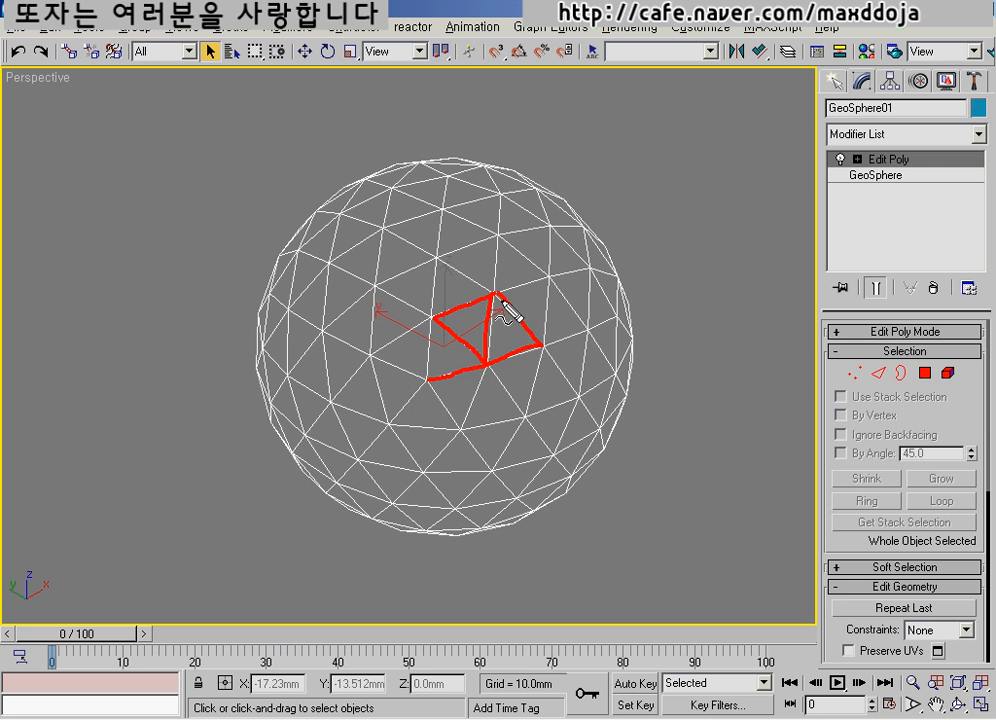
pyautogui.press('Escape')
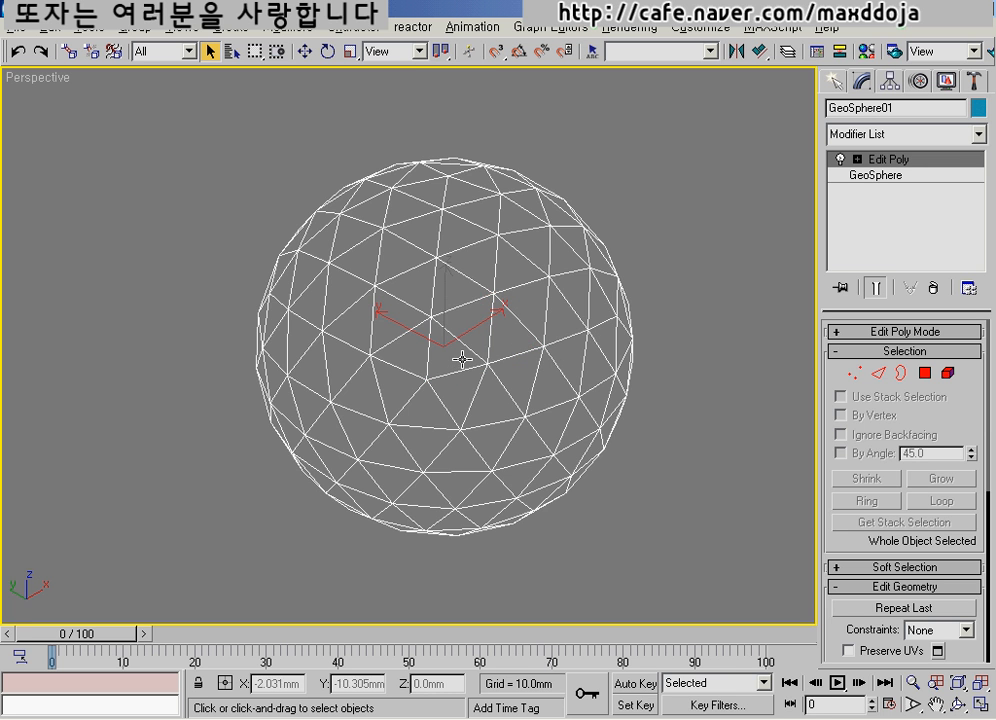
pyautogui.press('F3')
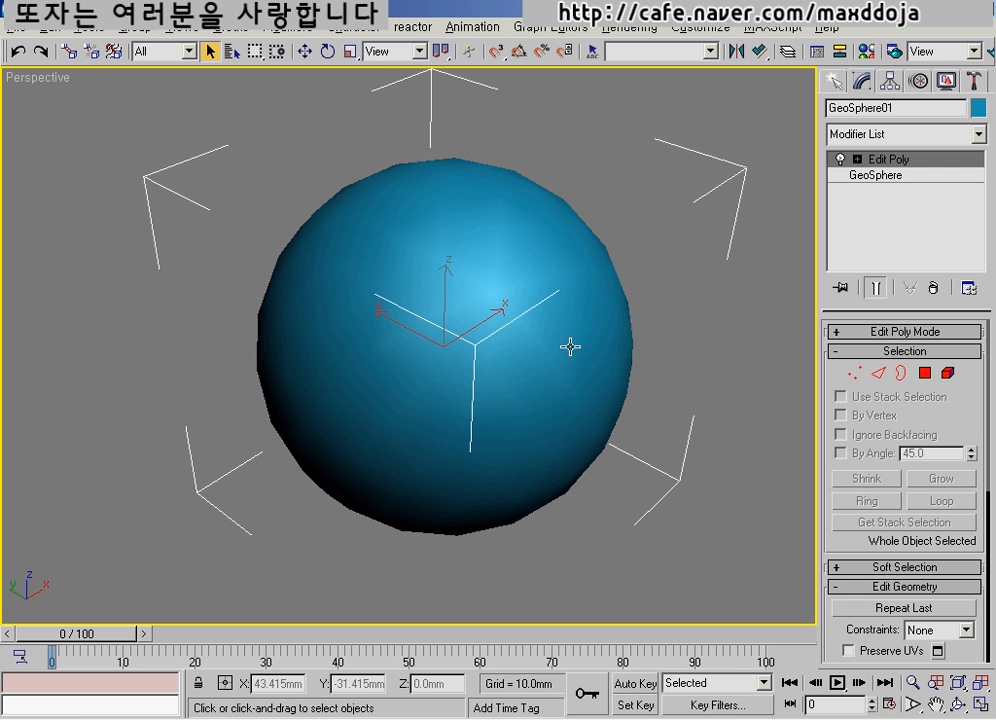
pyautogui.moveTo(521, 384)
pyautogui.mouseDown(button='middle')
pyautogui.moveTo(510, 395)
pyautogui.moveTo(517, 387)
pyautogui.mouseUp(button='middle')
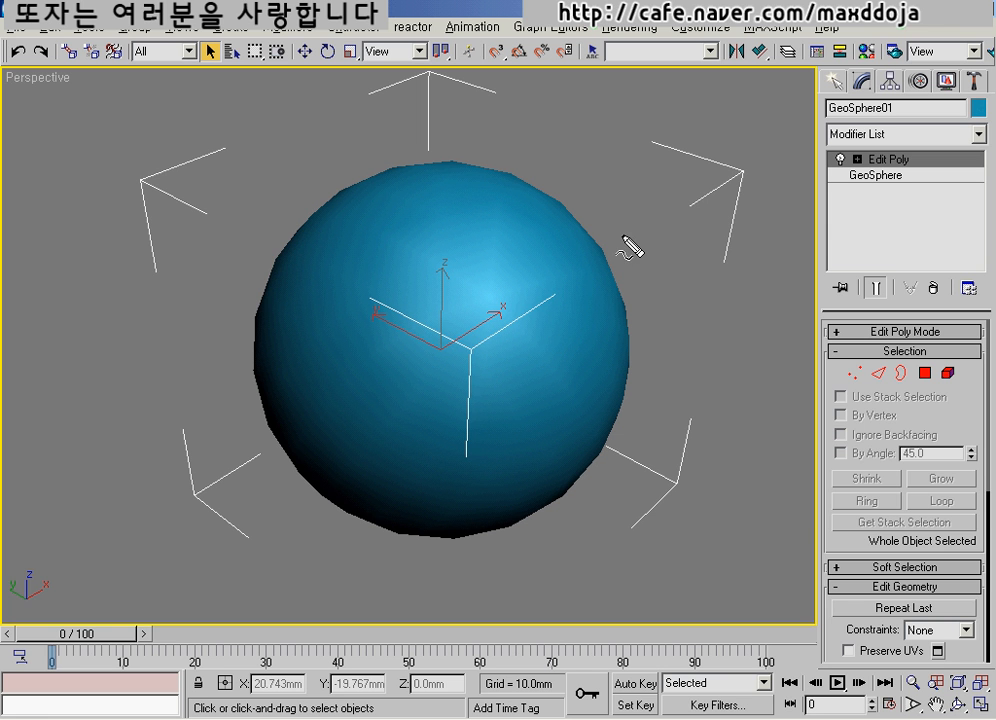
pyautogui.moveTo(614, 233)
pyautogui.mouseDown()
pyautogui.moveTo(690, 232)
pyautogui.moveTo(620, 305)
pyautogui.mouseUp()
pyautogui.moveTo(617, 266)
pyautogui.mouseDown()
pyautogui.moveTo(688, 259)
pyautogui.moveTo(706, 290)
pyautogui.moveTo(758, 290)
pyautogui.mouseUp()
pyautogui.moveTo(741, 224)
pyautogui.mouseDown()
pyautogui.moveTo(724, 369)
pyautogui.moveTo(727, 493)
pyautogui.mouseUp()
pyautogui.press('Escape')
# Compare the shaded geosphere with and without edged faces from several angles
pyautogui.press('F4')
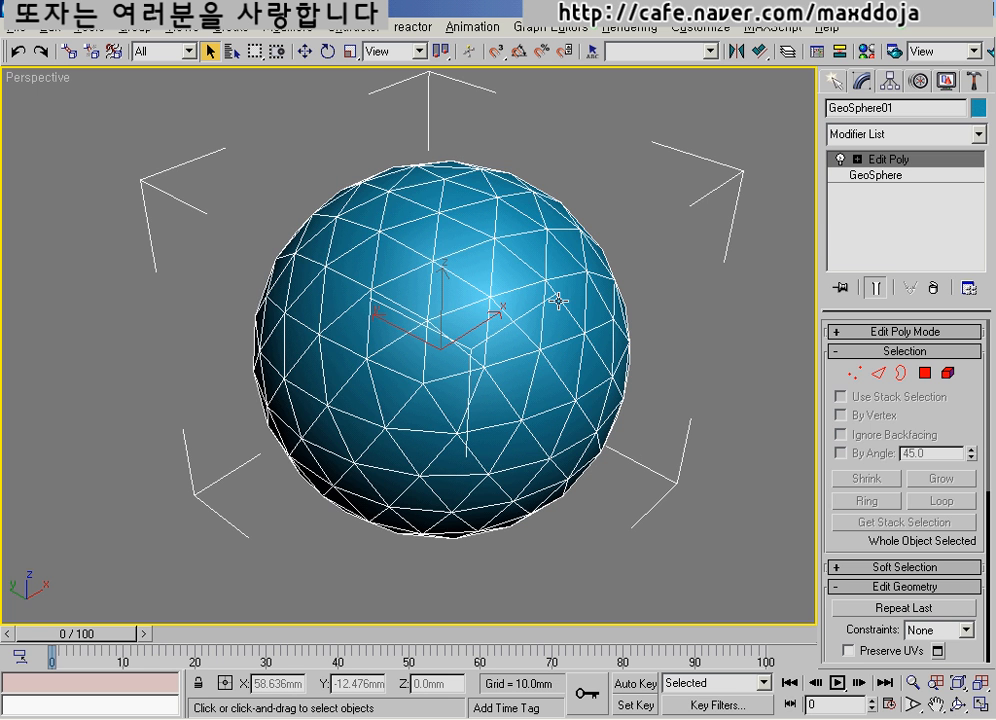
pyautogui.moveTo(488, 348)
pyautogui.keyDown('alt'); pyautogui.mouseDown(button='middle')
pyautogui.moveTo(489, 396)
pyautogui.moveTo(504, 343)
pyautogui.mouseUp(button='middle'); pyautogui.keyUp('alt')
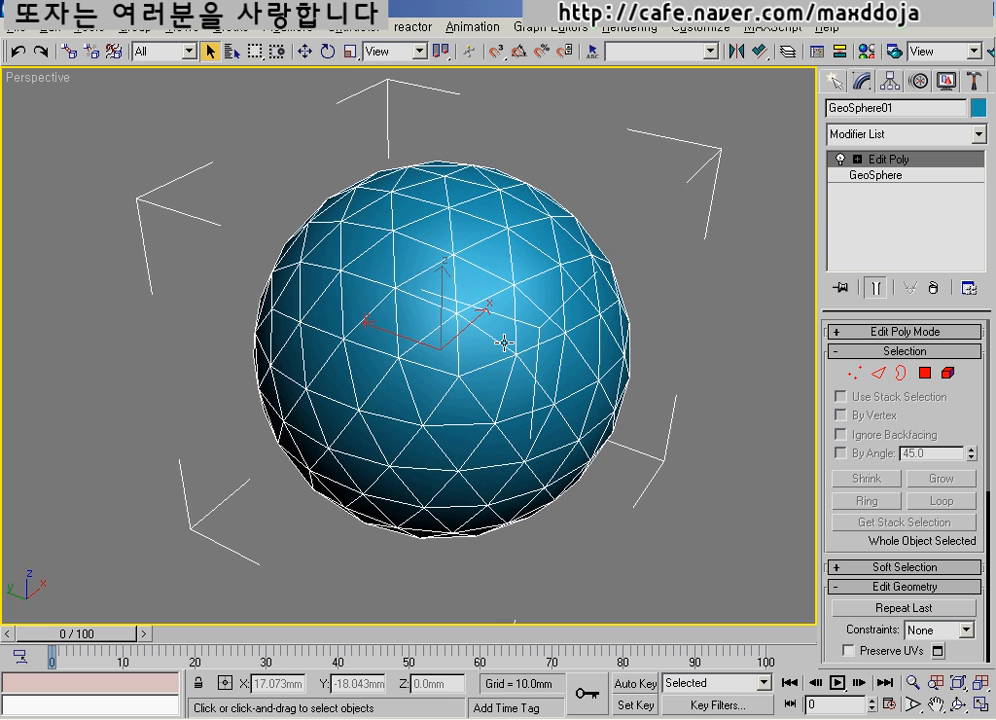
pyautogui.keyDown('alt'); pyautogui.moveTo(333, 290); pyautogui.dragTo(416, 392, button='middle'); pyautogui.keyUp('alt')
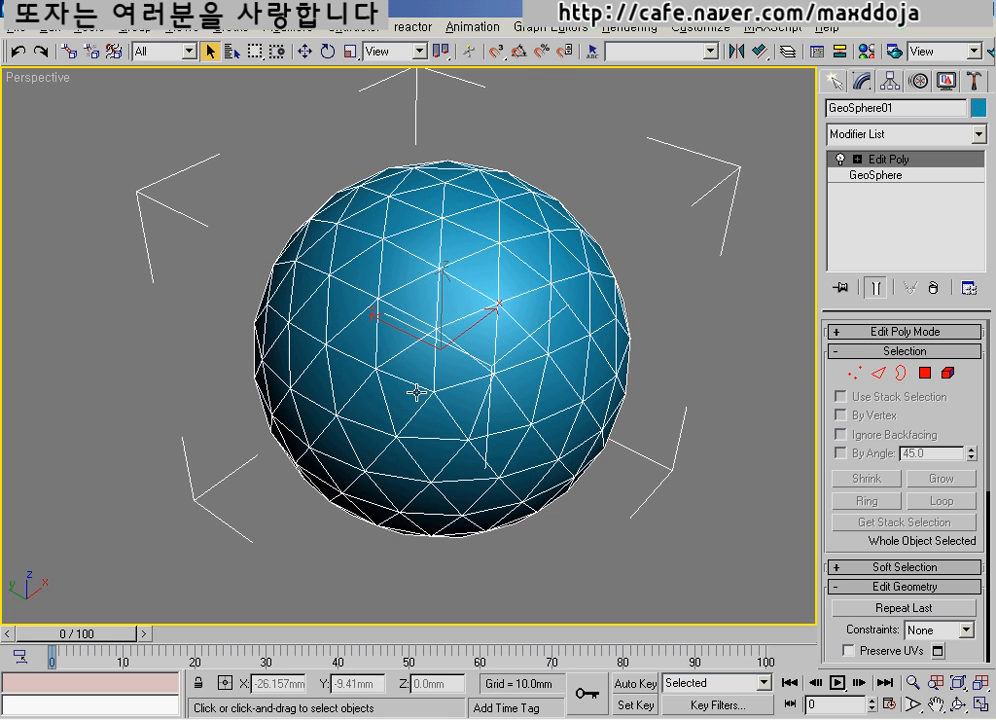
pyautogui.press('F4')
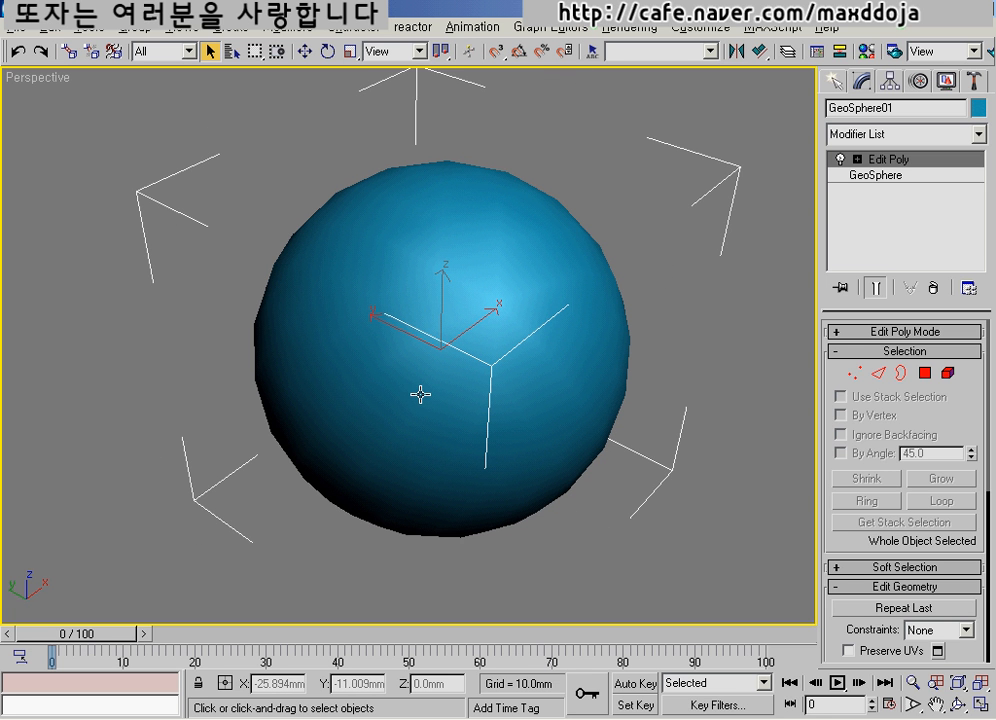
pyautogui.moveTo(419, 396)
pyautogui.keyDown('alt'); pyautogui.mouseDown(button='middle')
pyautogui.moveTo(540, 307)
pyautogui.moveTo(468, 369)
pyautogui.mouseUp(button='middle'); pyautogui.keyUp('alt')
pyautogui.press('F4')
pyautogui.press('F4')
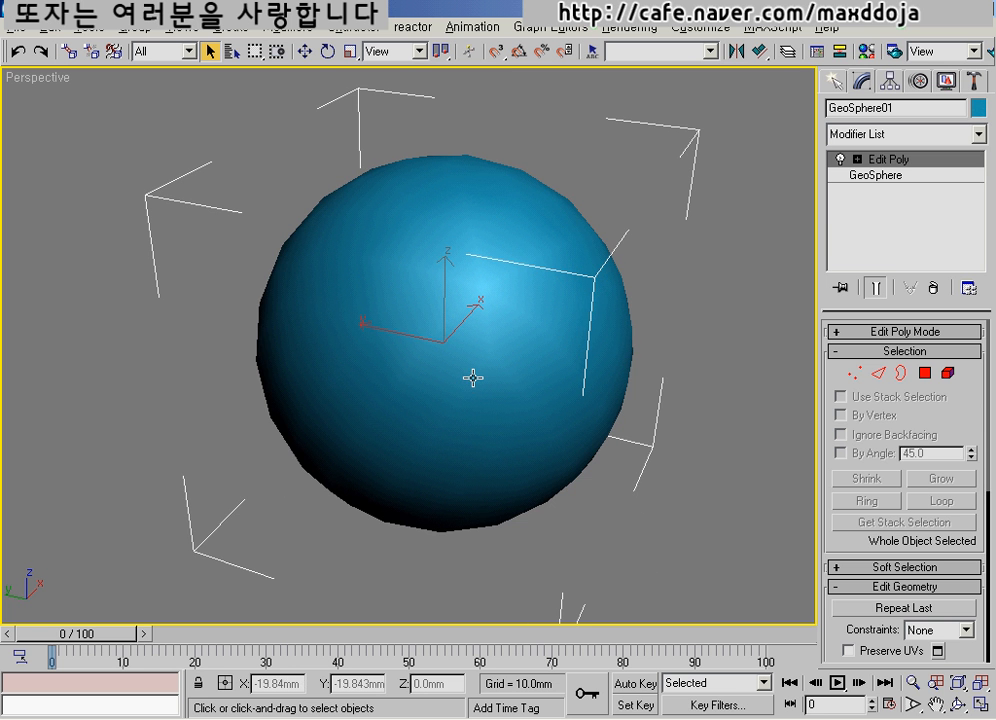
# Show edged faces on the shaded geosphere and switch the Edit Poly modifier to Polygon sub-object level
pyautogui.press('F4')
pyautogui.keyDown('alt'); pyautogui.moveTo(505, 348); pyautogui.dragTo(510, 349, button='middle'); pyautogui.keyUp('alt')
pyautogui.click(924, 373)
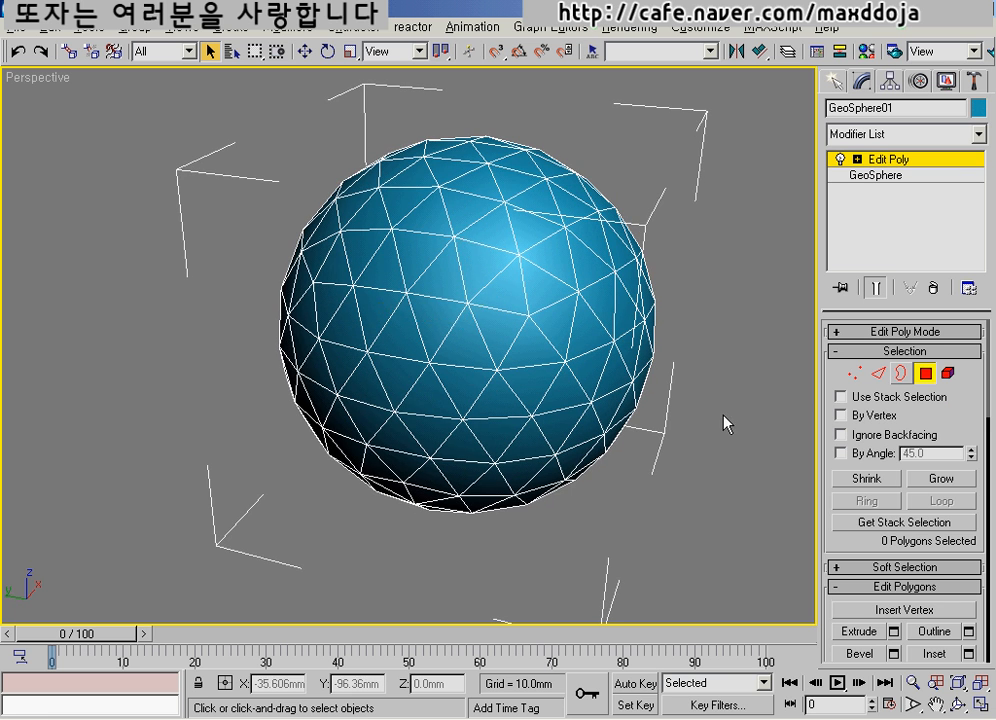
# Try the Vertex and Edge sub-object levels on the geosphere and return to Polygon level
pyautogui.scroll(6, 585, 392)
pyautogui.scroll(-2, 519, 307)
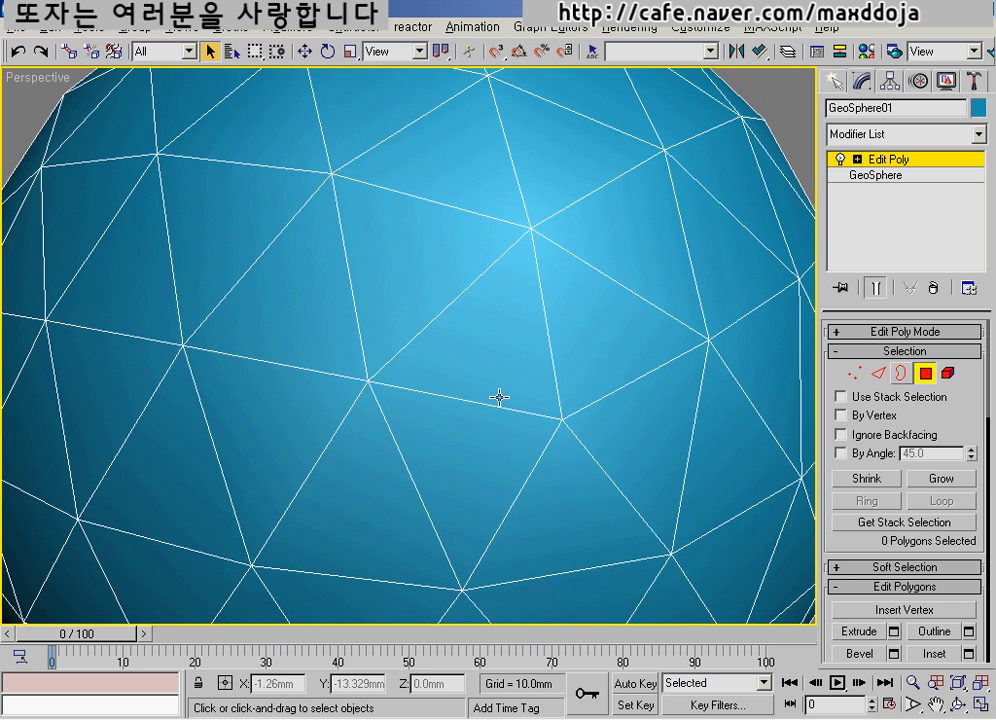
pyautogui.click(854, 374)
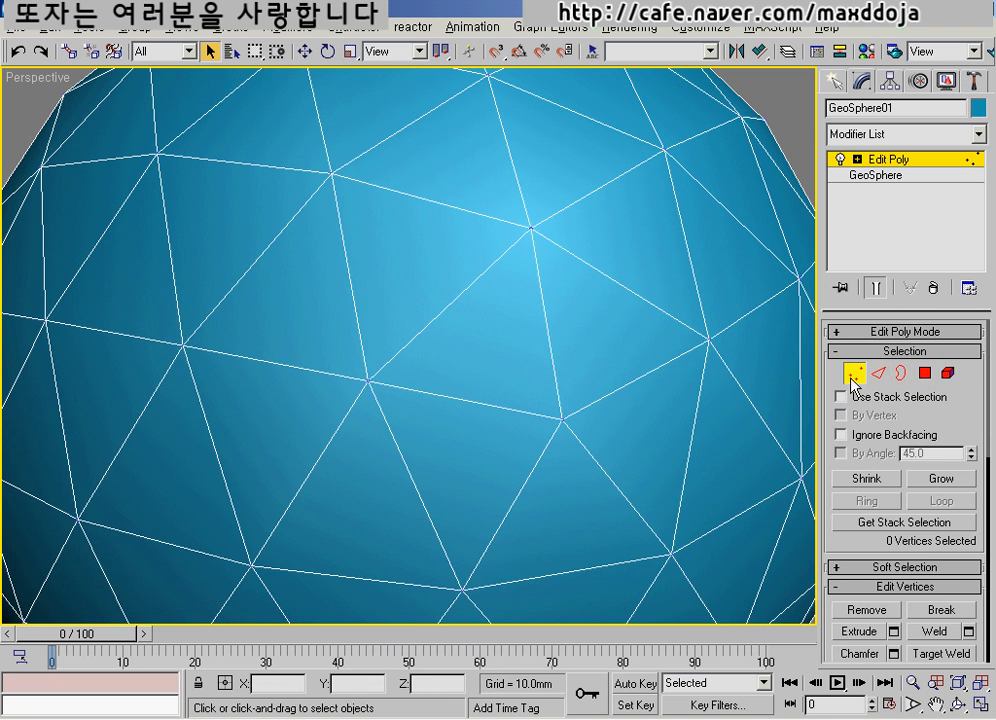
pyautogui.click(878, 373)
pyautogui.click(924, 373)
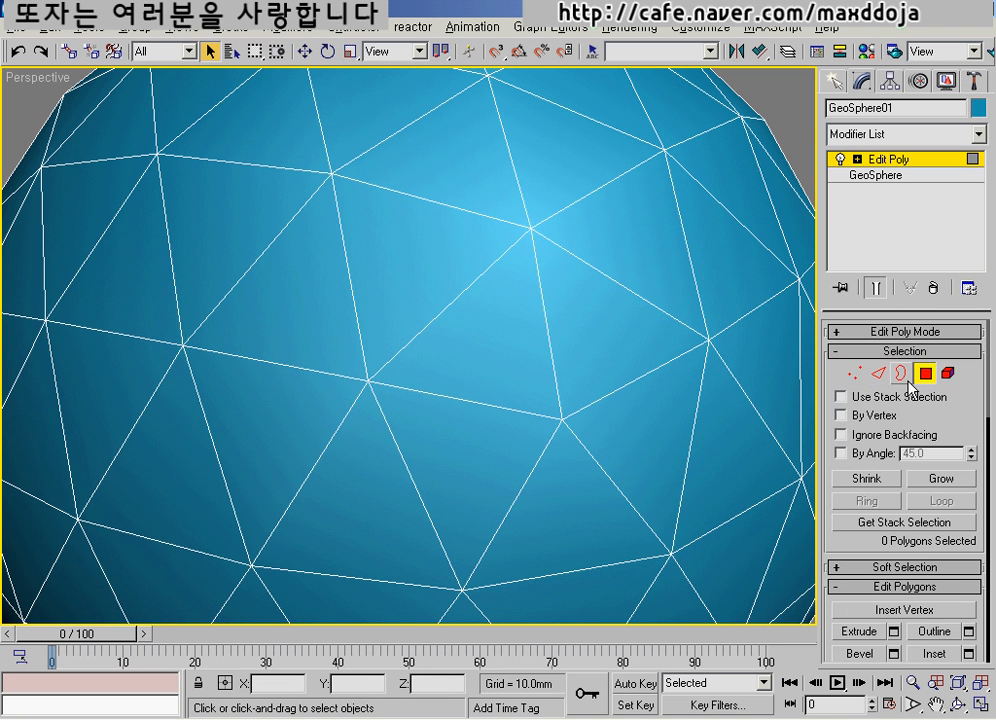
# Select a single triangular polygon on the upper front of the geosphere
pyautogui.keyDown('alt'); pyautogui.moveTo(760, 391); pyautogui.dragTo(550, 396, button='middle'); pyautogui.keyUp('alt')
pyautogui.moveTo(716, 369); pyautogui.dragTo(682, 374, button='middle')
pyautogui.scroll(-3, 583, 362)
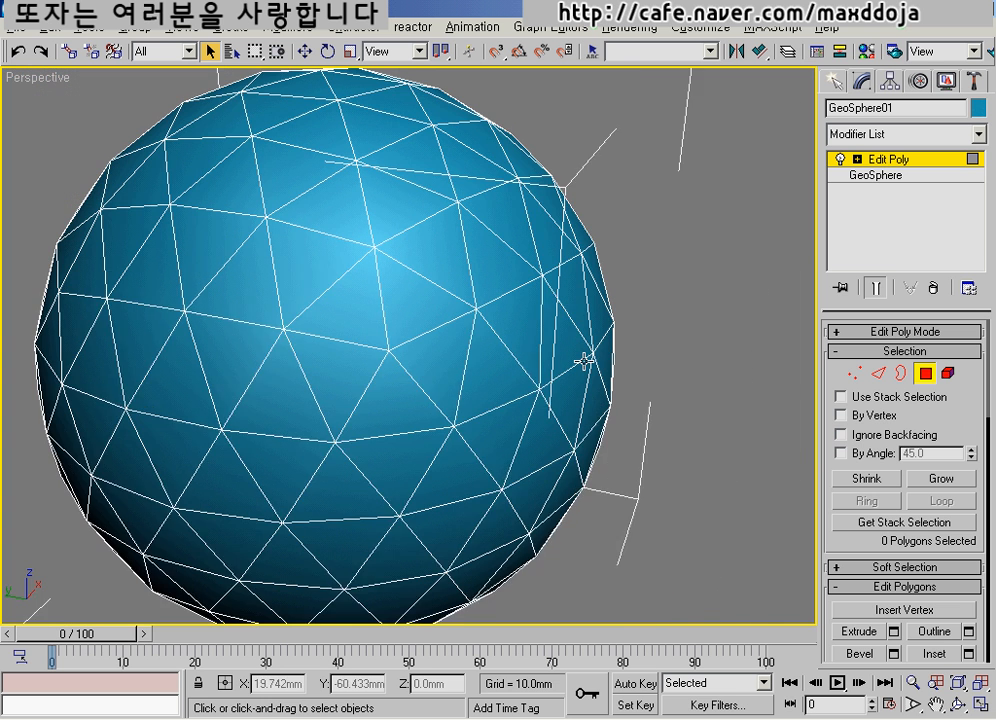
pyautogui.moveTo(584, 362); pyautogui.dragTo(624, 364, button='middle')
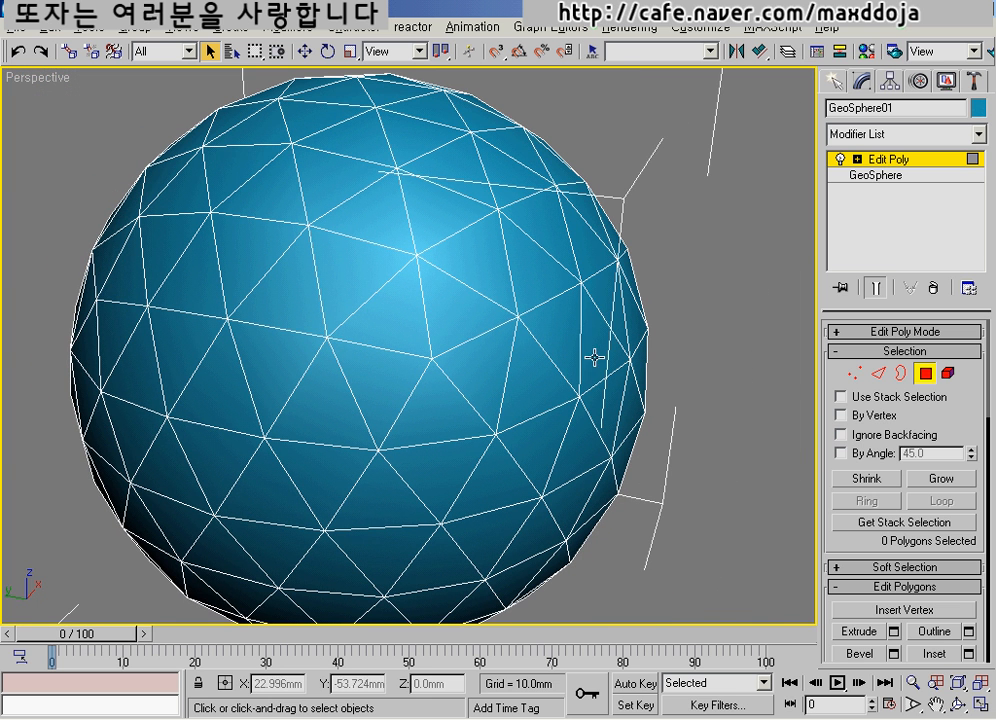
pyautogui.click(466, 311)
pyautogui.keyDown('alt'); pyautogui.moveTo(467, 311); pyautogui.dragTo(396, 411, button='middle'); pyautogui.keyUp('alt')
pyautogui.scroll(4, 450, 340)
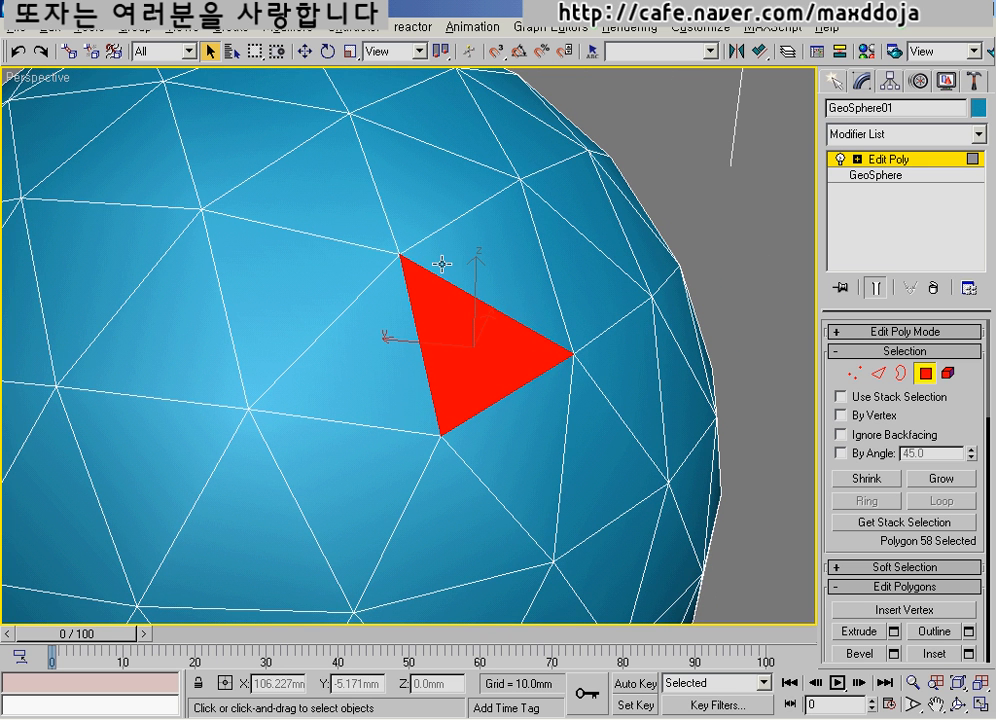
pyautogui.moveTo(545, 414); pyautogui.dragTo(551, 414, button='middle')
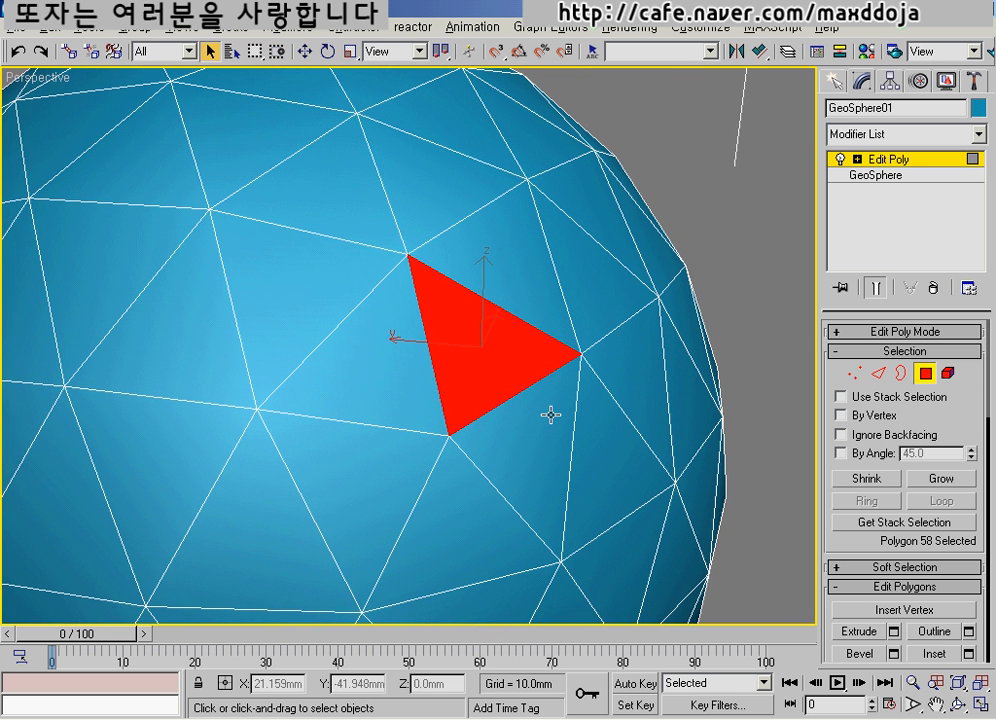
pyautogui.hotkey('ctrl', 'shift', 'd')
pyautogui.moveTo(601, 218); pyautogui.dragTo(673, 214)
pyautogui.moveTo(614, 212); pyautogui.dragTo(621, 301)
pyautogui.moveTo(615, 250); pyautogui.dragTo(735, 289)
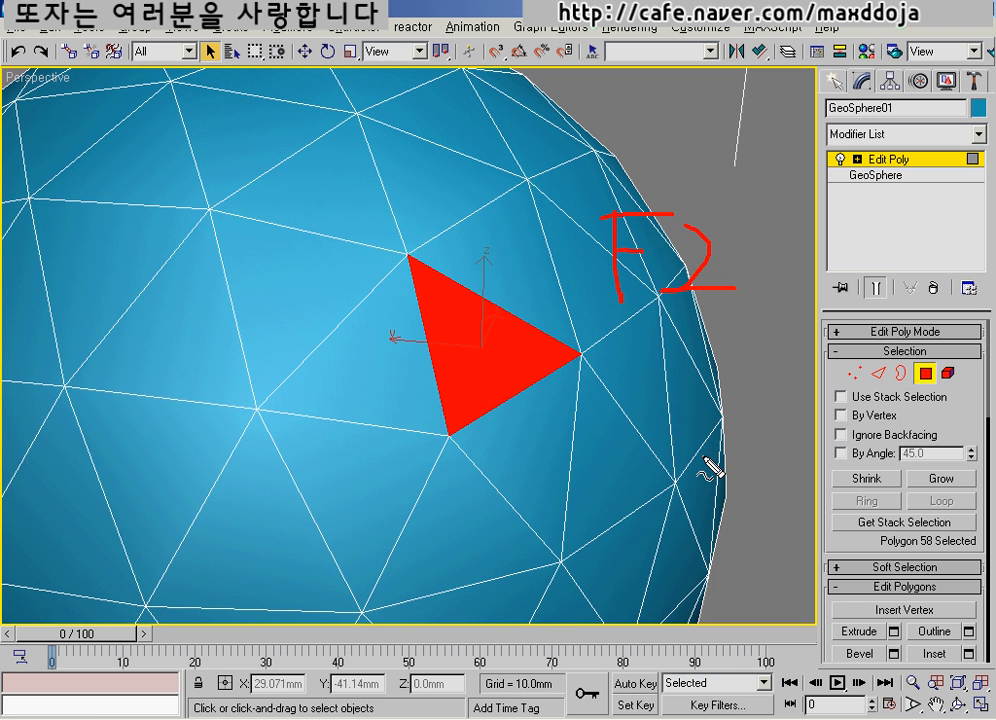
pyautogui.press('Escape')
# Compare the selected polygon as a red outline and as a filled face, ending with selected faces shaded
pyautogui.press('F2')
pyautogui.press('F2')
pyautogui.press('F2')
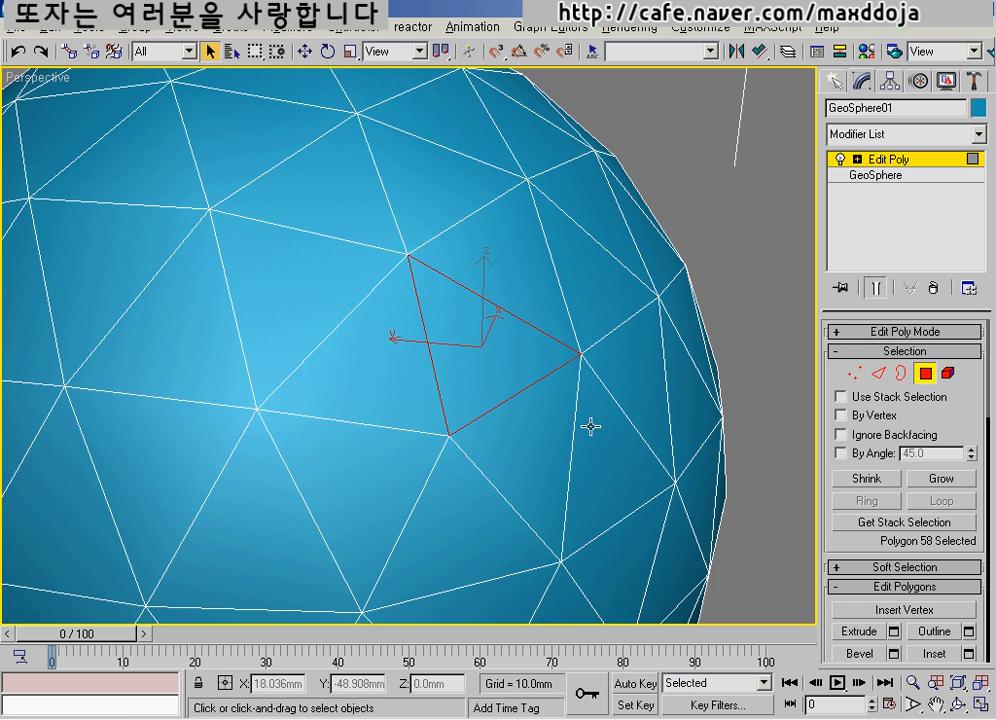
pyautogui.hotkey('ctrl', 'shift', 'd')
pyautogui.moveTo(406, 256)
pyautogui.mouseDown()
pyautogui.moveTo(450, 438)
pyautogui.moveTo(589, 373)
pyautogui.moveTo(407, 260)
pyautogui.mouseUp()
pyautogui.press('Escape')
pyautogui.press('F2')
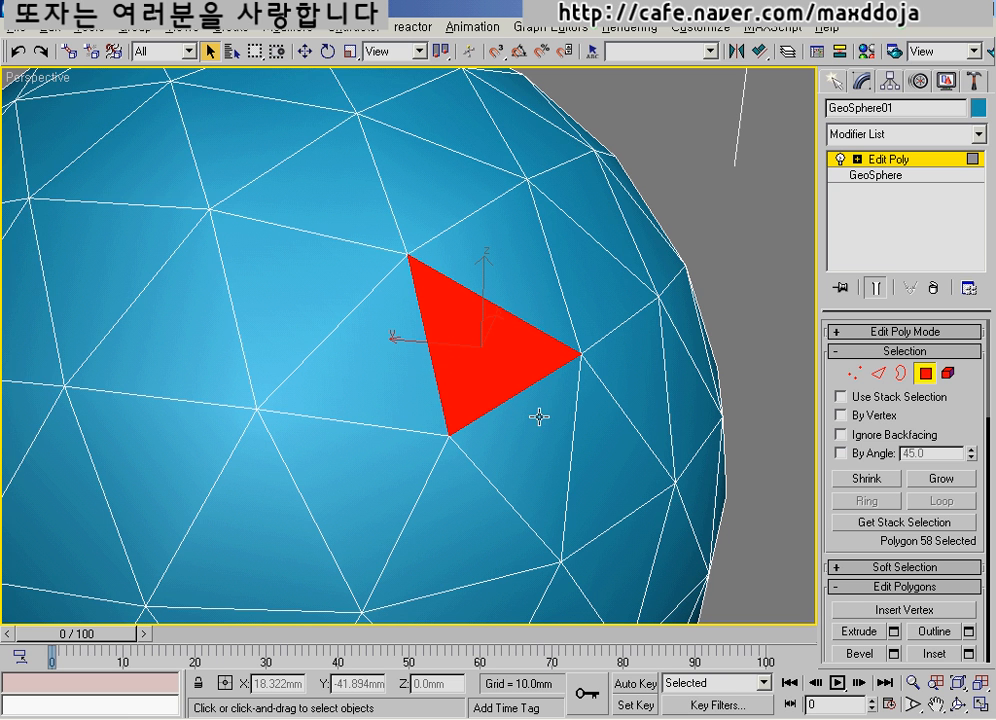
# Compare wireframe and shaded display with edged faces on and off, ending on the shaded geosphere with edges shown
pyautogui.moveTo(451, 406); pyautogui.dragTo(490, 404, button='middle')
pyautogui.scroll(-5, 485, 411)
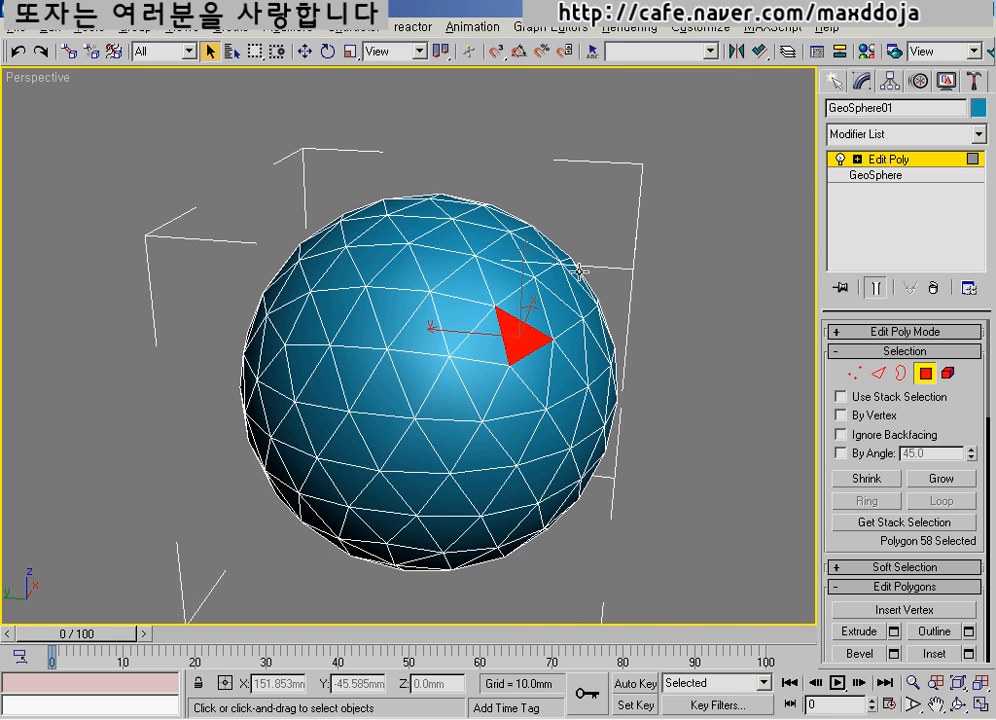
pyautogui.press('F3')
pyautogui.press('F3')
pyautogui.press('F4')
pyautogui.press('F4')
pyautogui.press('F3')
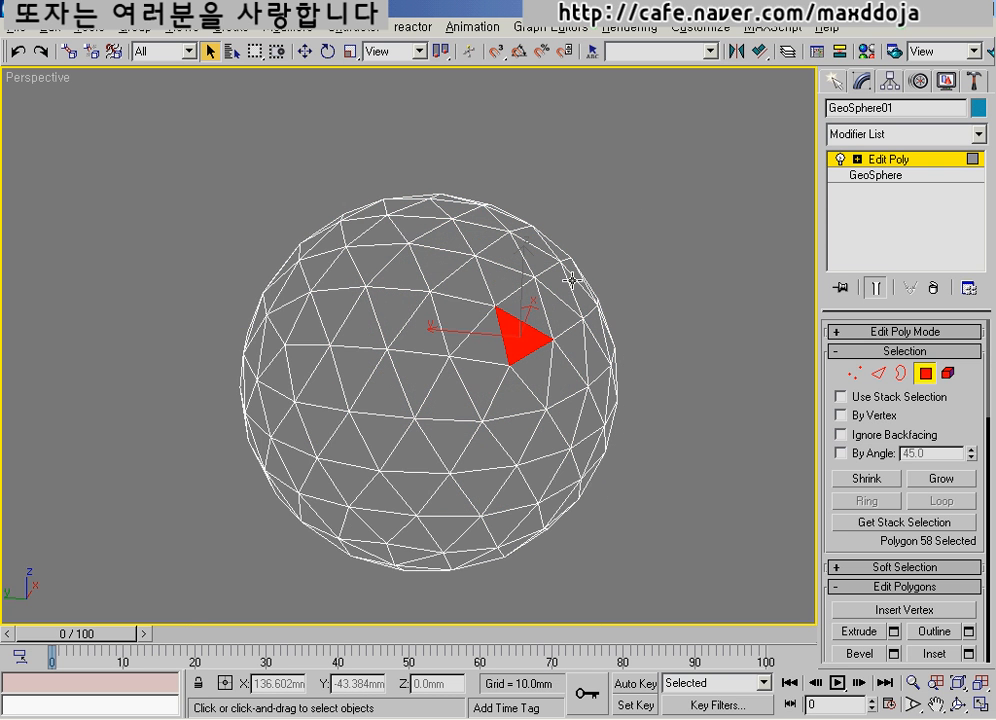
pyautogui.press('F3')
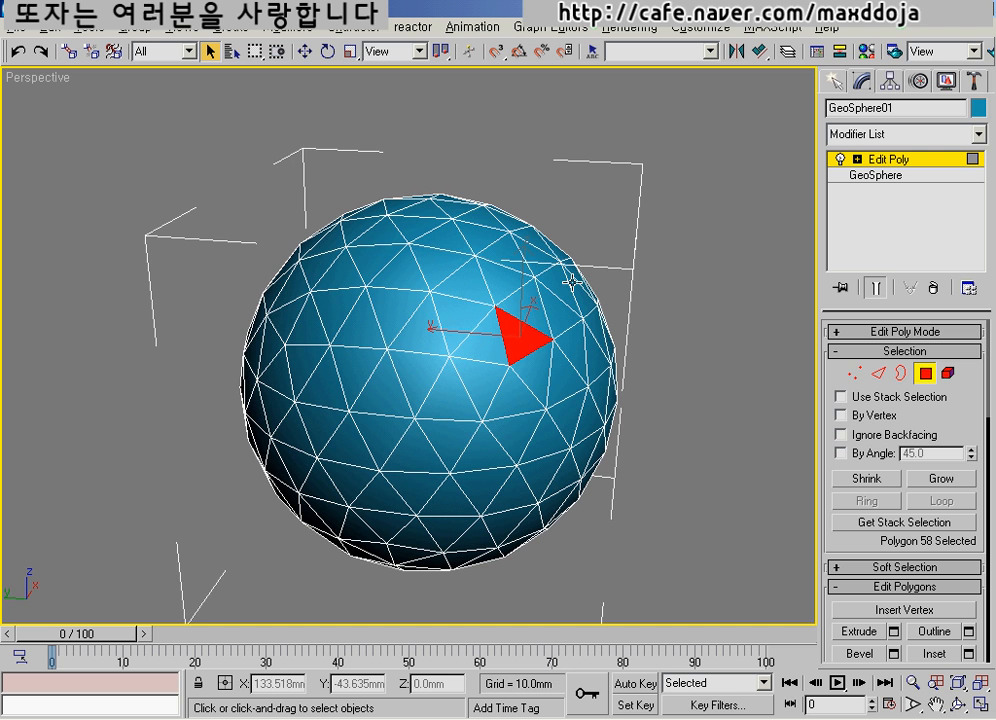
# Expand Edit Poly's sub-object levels in the modifier stack and clear the polygon selection
pyautogui.keyDown('alt'); pyautogui.moveTo(569, 286); pyautogui.dragTo(459, 398, button='middle'); pyautogui.keyUp('alt')
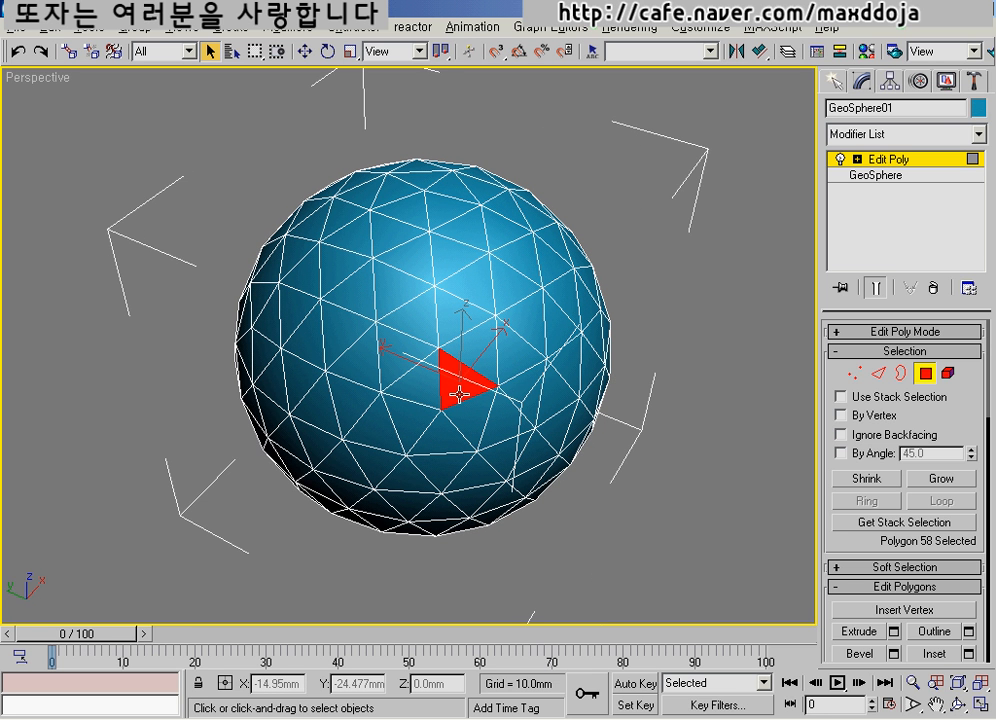
pyautogui.scroll(4, 470, 404)
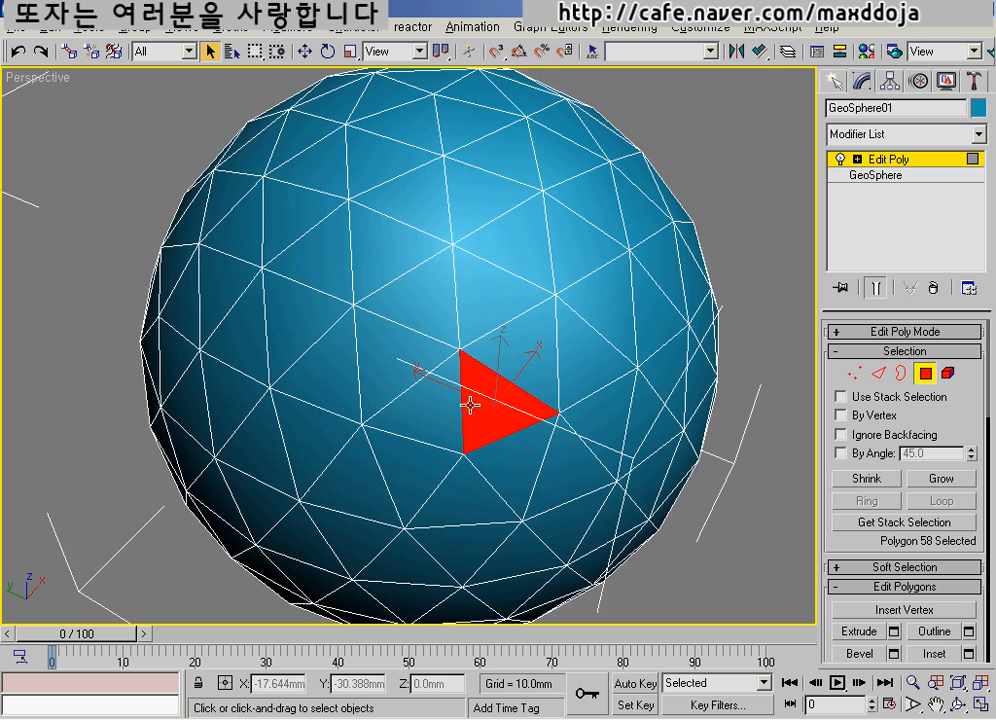
pyautogui.moveTo(469, 404); pyautogui.dragTo(446, 449, button='middle')
pyautogui.scroll(-4, 469, 430)
pyautogui.moveTo(445, 449); pyautogui.dragTo(468, 406, button='middle')
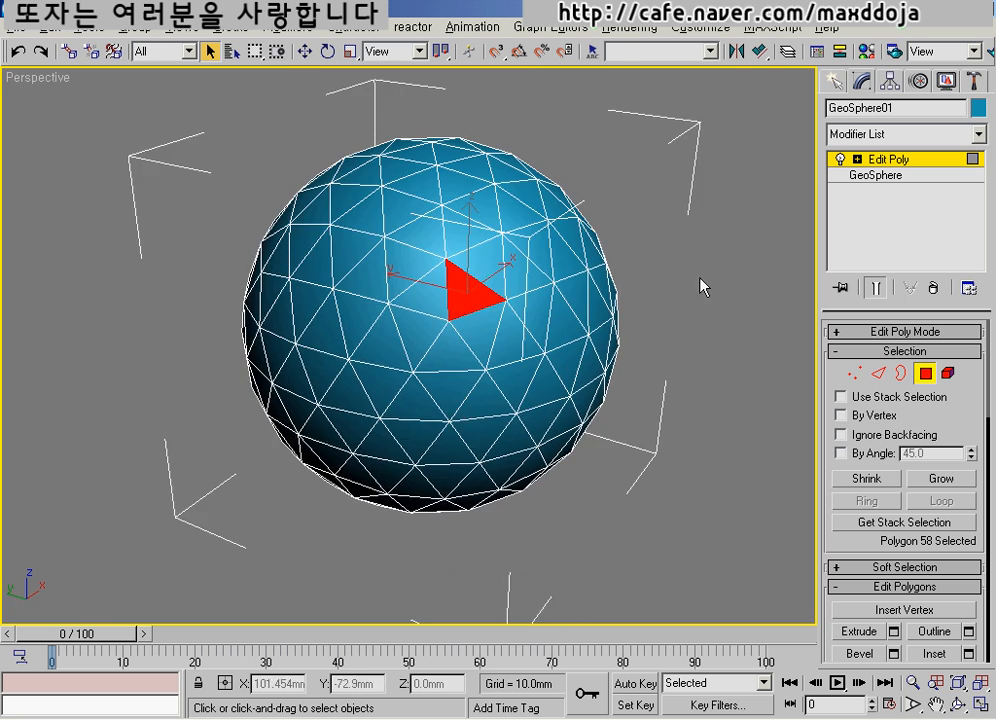
pyautogui.click(857, 159)
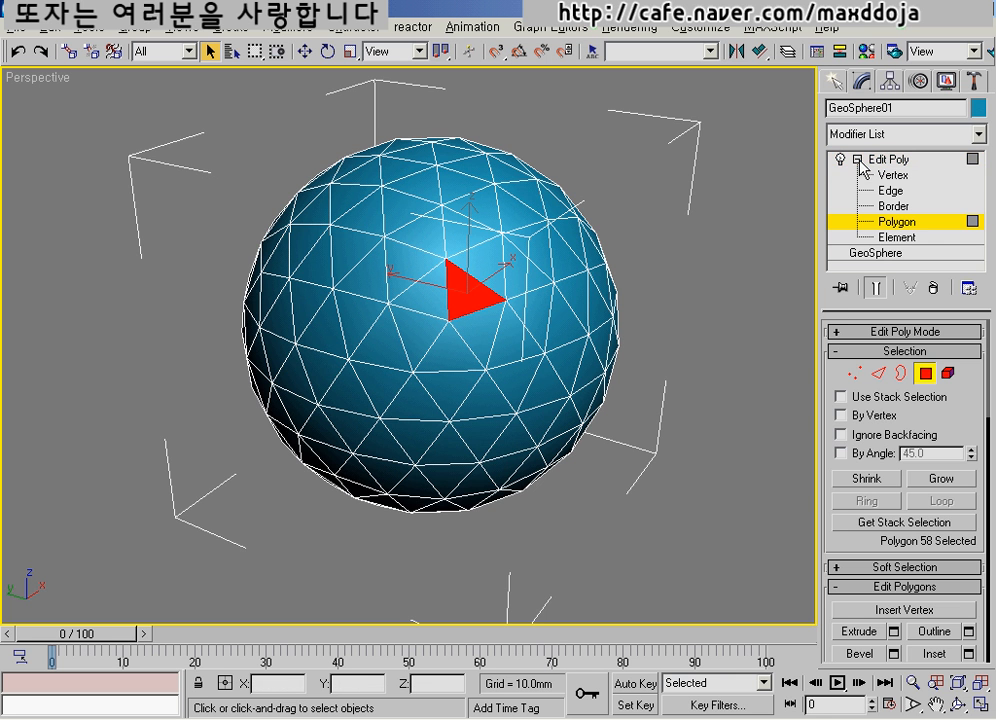
pyautogui.moveTo(692, 333); pyautogui.dragTo(646, 356, button='middle')
pyautogui.rightClick(647, 356)
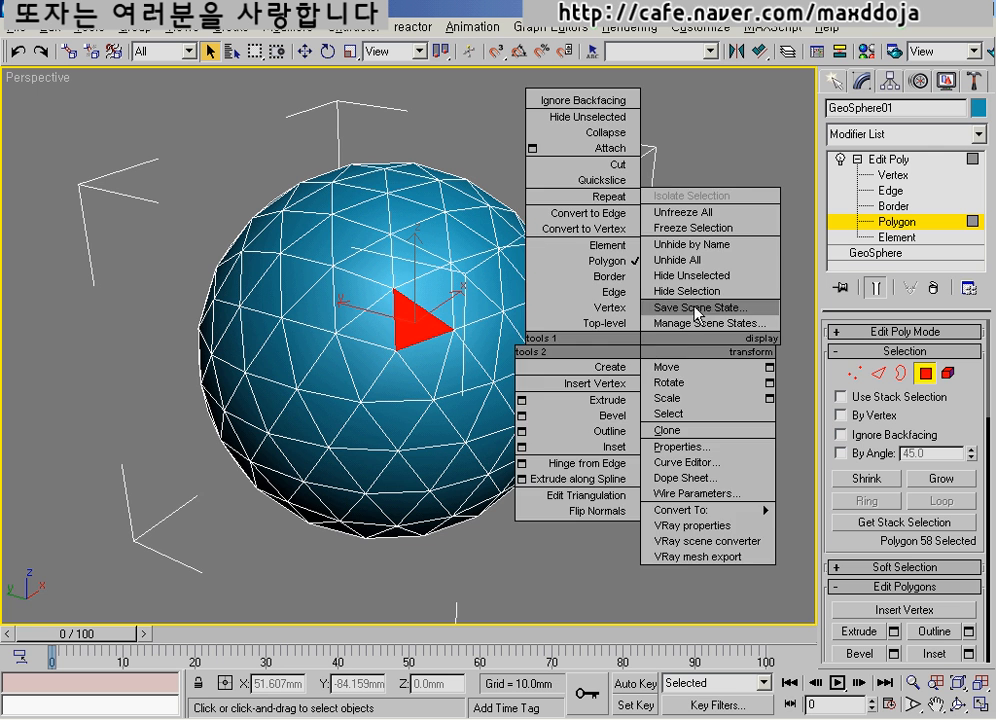
pyautogui.click(713, 155)
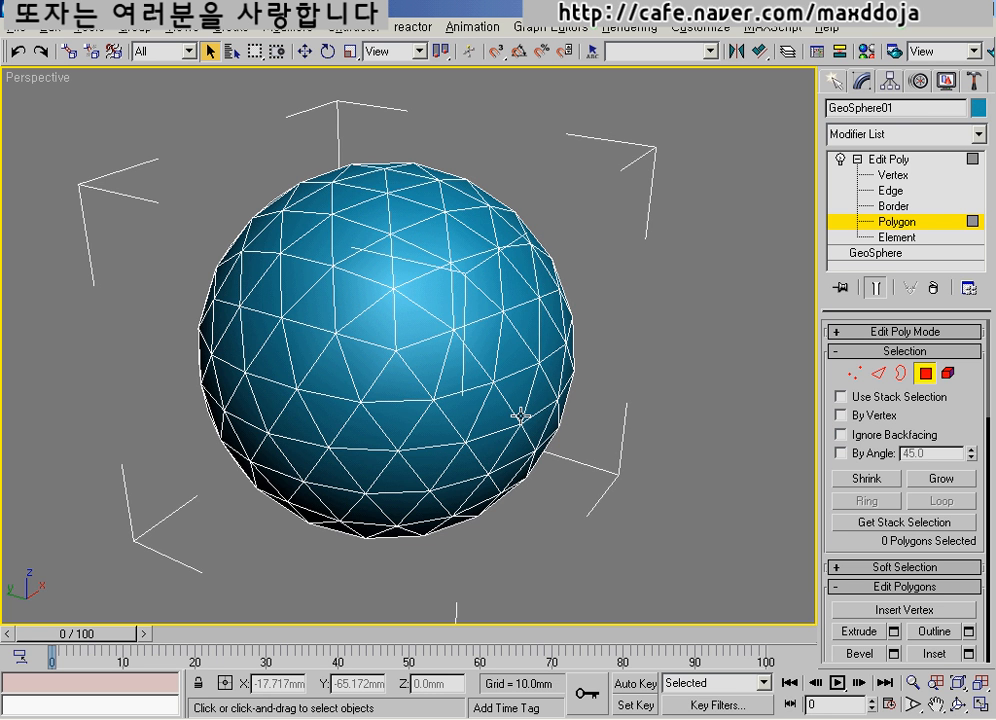
# Go through the Edit Poly sub-object levels in the modifier stack and settle on Vertex
pyautogui.keyDown('alt'); pyautogui.moveTo(520, 414); pyautogui.dragTo(573, 385, button='middle'); pyautogui.keyUp('alt')
pyautogui.click(890, 175)
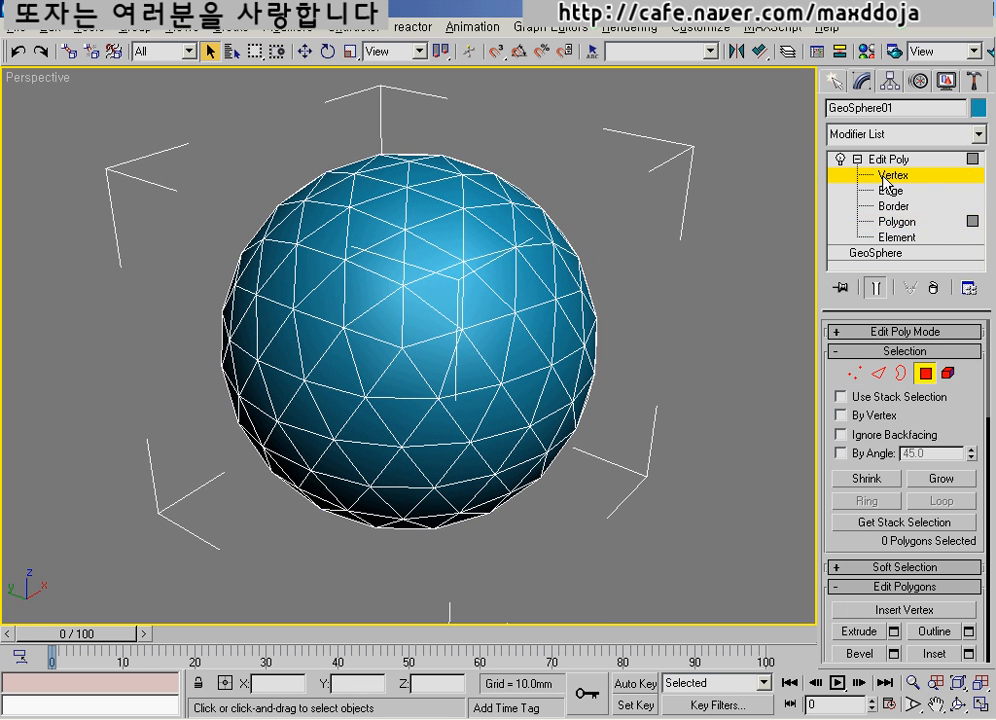
pyautogui.click(889, 205)
pyautogui.click(895, 237)
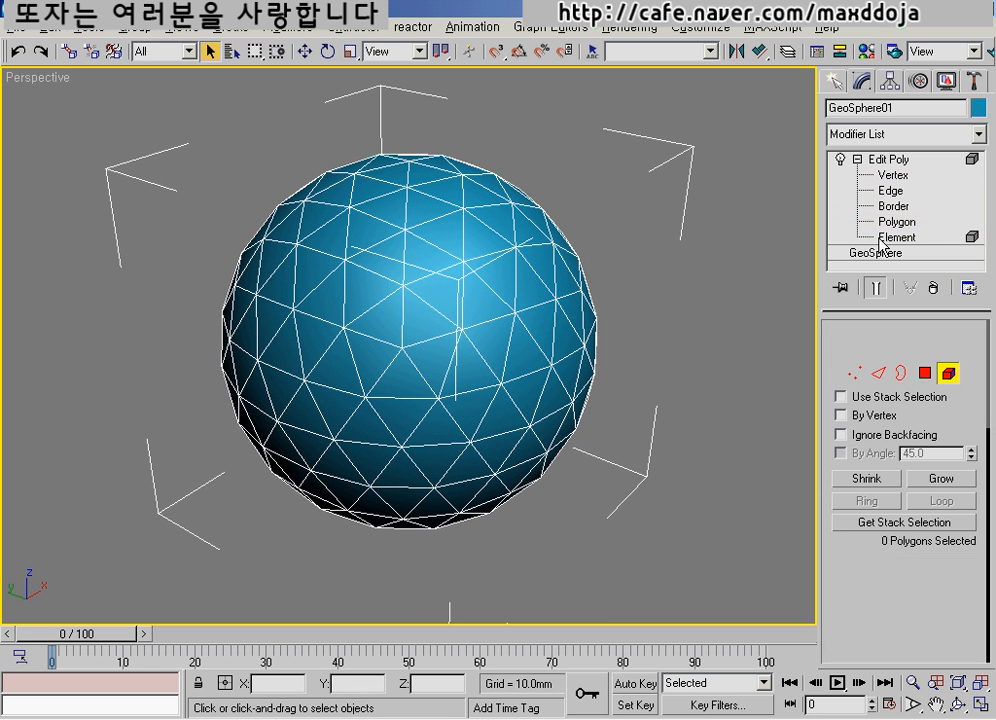
pyautogui.click(891, 175)
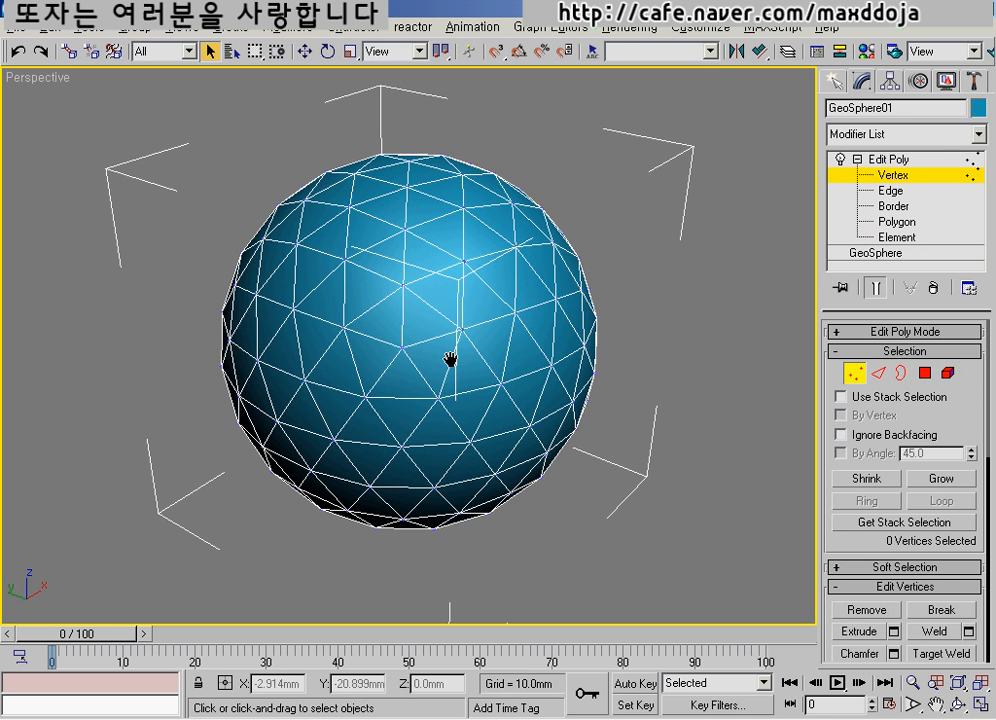
# Select single vertices on the upper part of the geosphere, ending with the one nearer its silhouette
pyautogui.scroll(6, 455, 365)
pyautogui.click(509, 277)
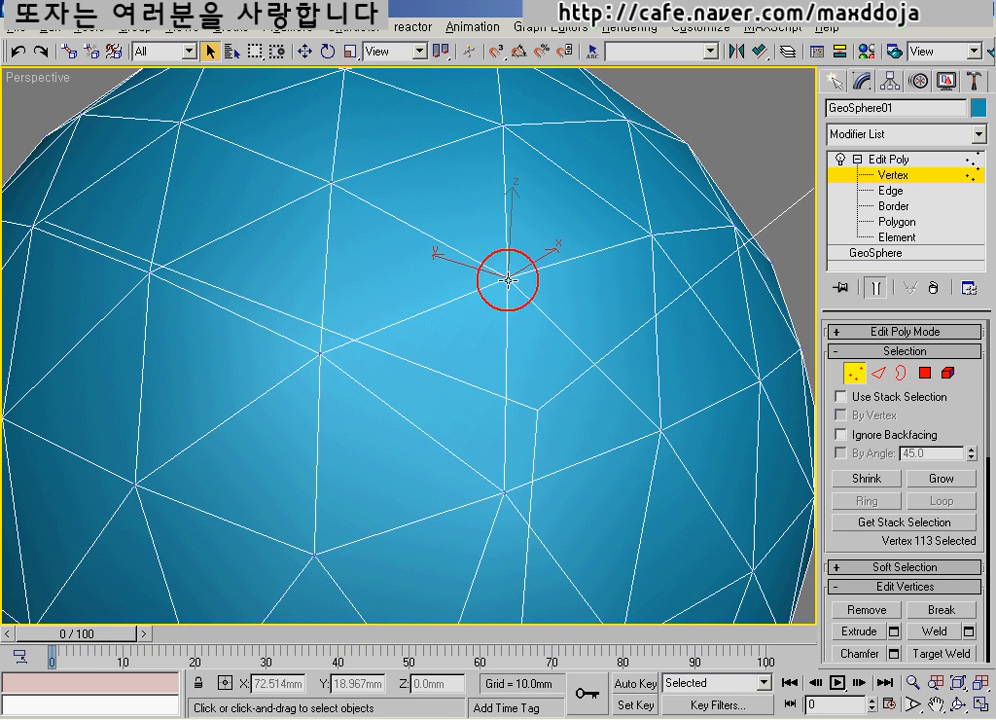
pyautogui.click(647, 236)
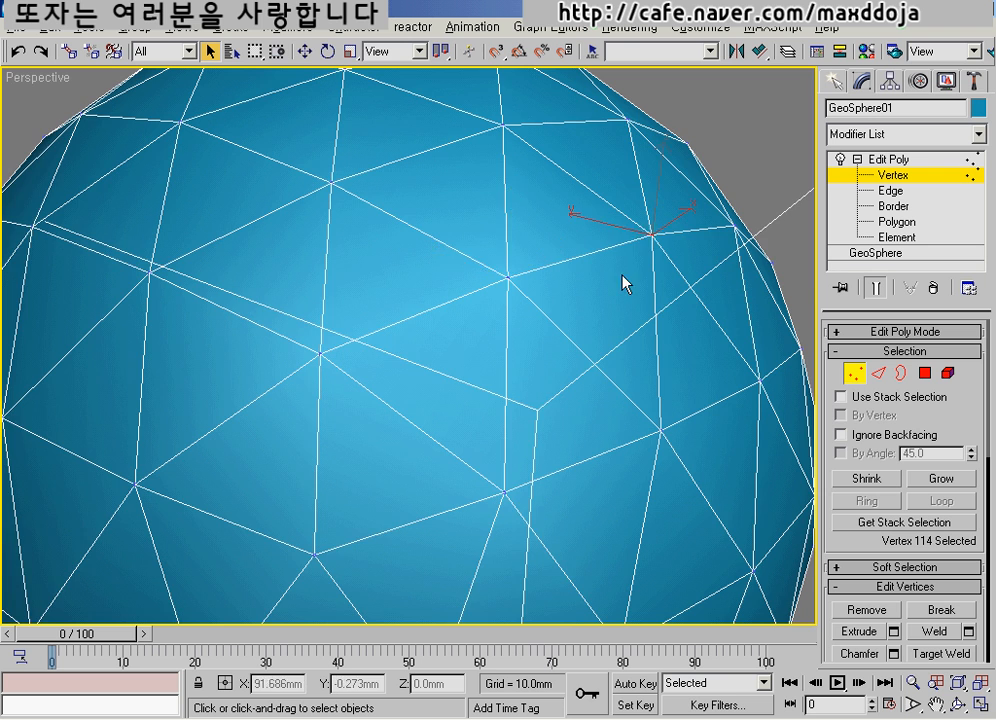
pyautogui.keyDown('alt'); pyautogui.moveTo(622, 282); pyautogui.dragTo(405, 200, button='middle'); pyautogui.keyUp('alt')
# Move the selected vertex away from the surface and back in to about Y -49.5 mm, Z 53 mm
pyautogui.click(305, 51)
pyautogui.moveTo(583, 209); pyautogui.dragTo(620, 184)
pyautogui.scroll(-4, 565, 288)
pyautogui.keyDown('alt'); pyautogui.moveTo(541, 285); pyautogui.dragTo(519, 283, button='middle'); pyautogui.keyUp('alt')
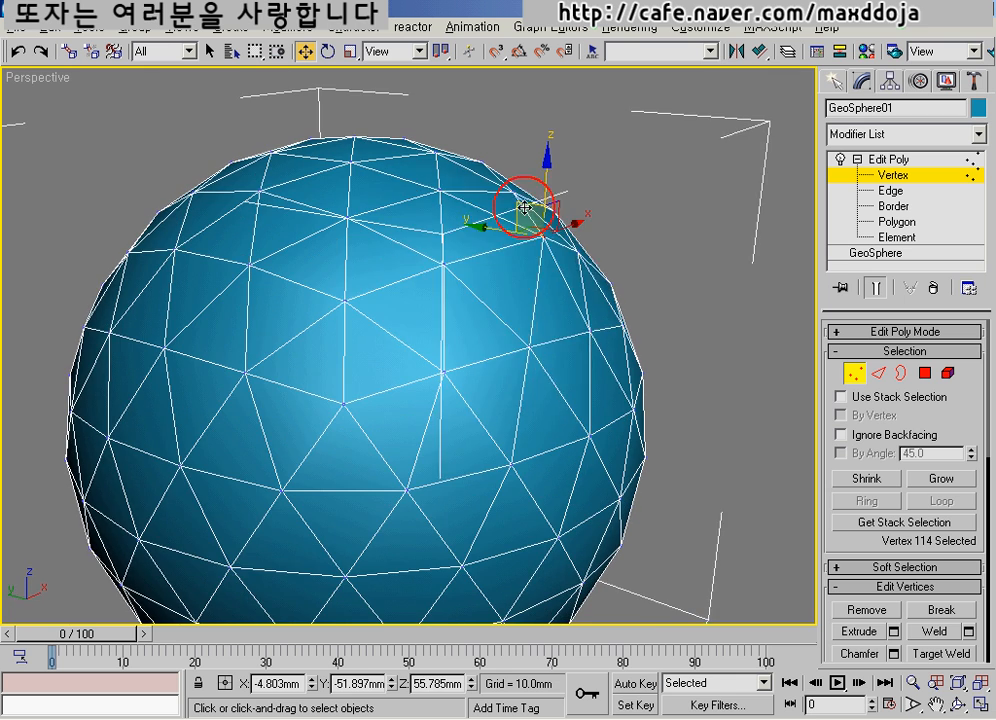
pyautogui.moveTo(528, 218); pyautogui.dragTo(508, 239)
pyautogui.moveTo(494, 281)
pyautogui.keyDown('alt'); pyautogui.mouseDown(button='middle')
pyautogui.moveTo(377, 288)
pyautogui.moveTo(517, 286)
pyautogui.moveTo(511, 268)
pyautogui.mouseUp(button='middle'); pyautogui.keyUp('alt')
# Switch Edit Poly to Edge level and select several neighbouring edges of the geosphere one after another
pyautogui.click(884, 190)
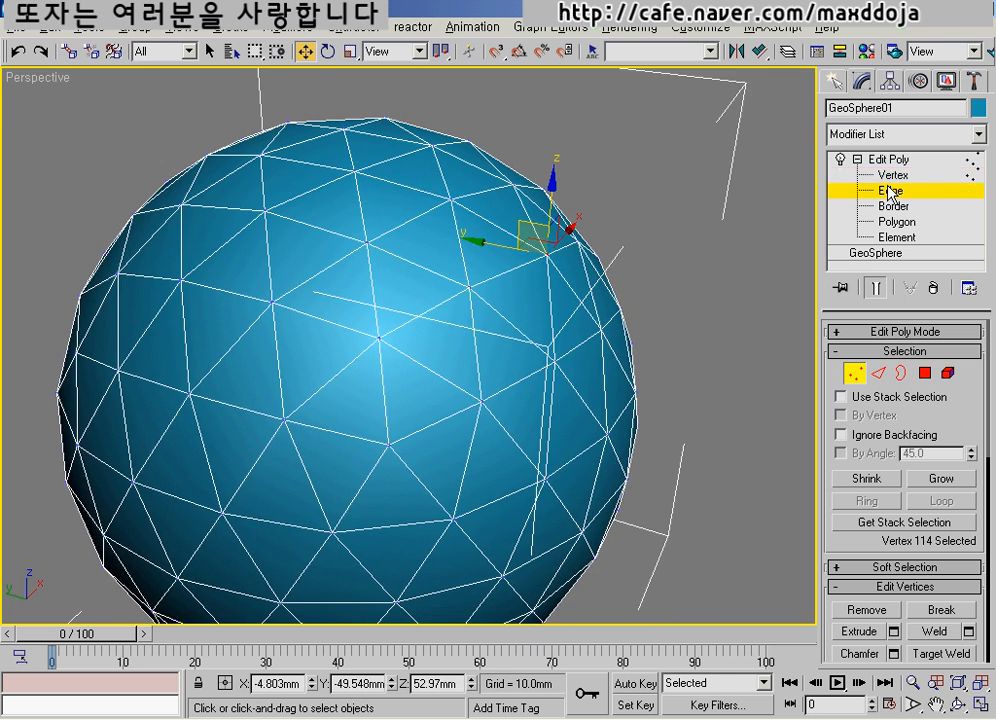
pyautogui.scroll(6, 576, 307)
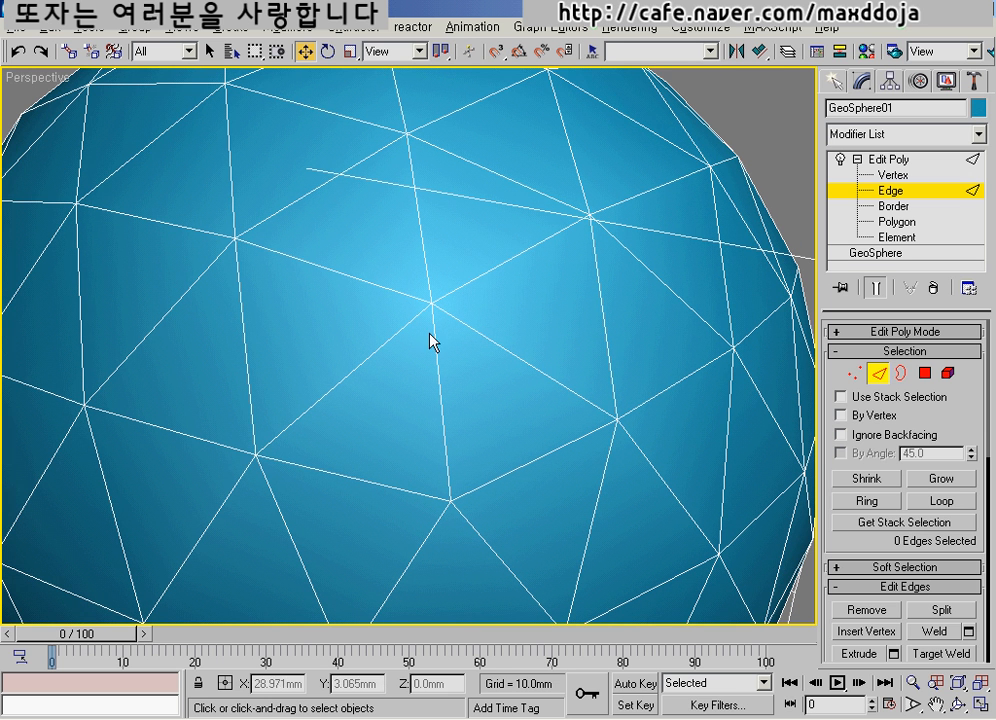
pyautogui.click(496, 269)
pyautogui.click(494, 341)
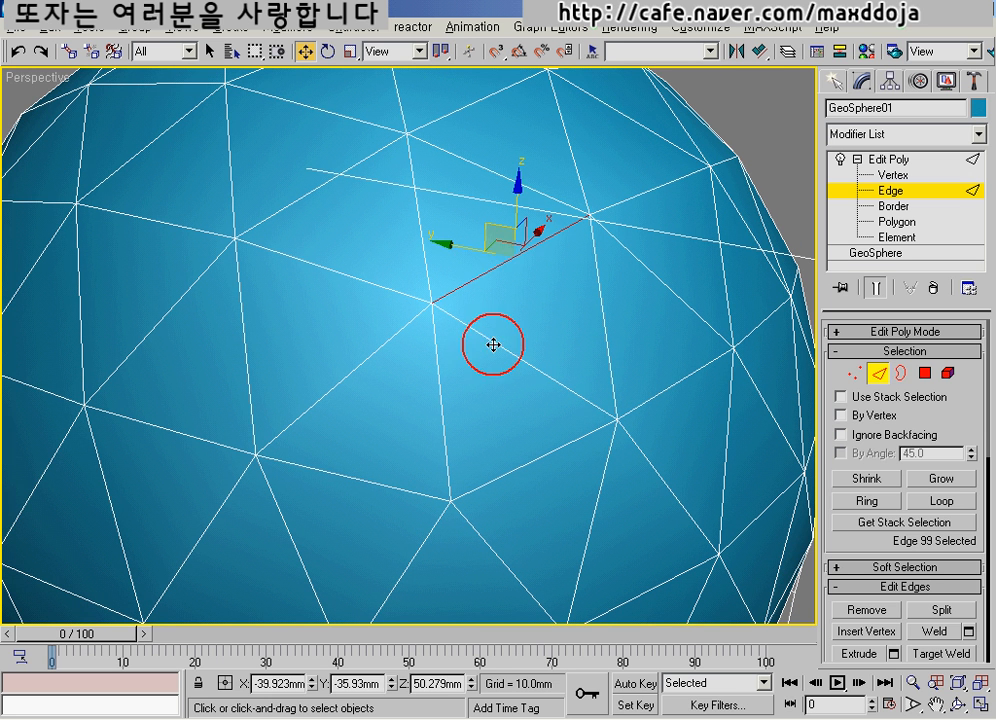
pyautogui.click(600, 307)
pyautogui.click(510, 262)
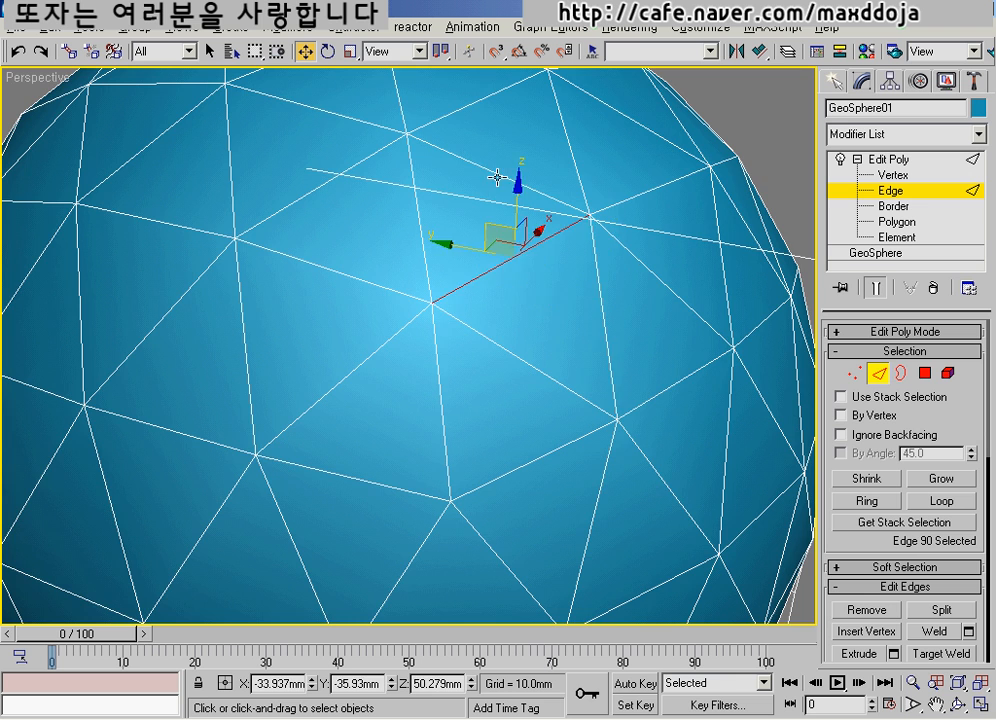
pyautogui.click(498, 176)
# Select another edge on the upper geosphere and move it to about X -14.9, Y -45.3, Z 54.3 mm
pyautogui.moveTo(500, 228); pyautogui.dragTo(438, 290, button='middle')
pyautogui.click(578, 263)
pyautogui.moveTo(578, 226); pyautogui.dragTo(555, 212)
pyautogui.keyDown('alt'); pyautogui.moveTo(514, 267); pyautogui.dragTo(539, 230, button='middle'); pyautogui.keyUp('alt')
pyautogui.scroll(-3, 467, 310)
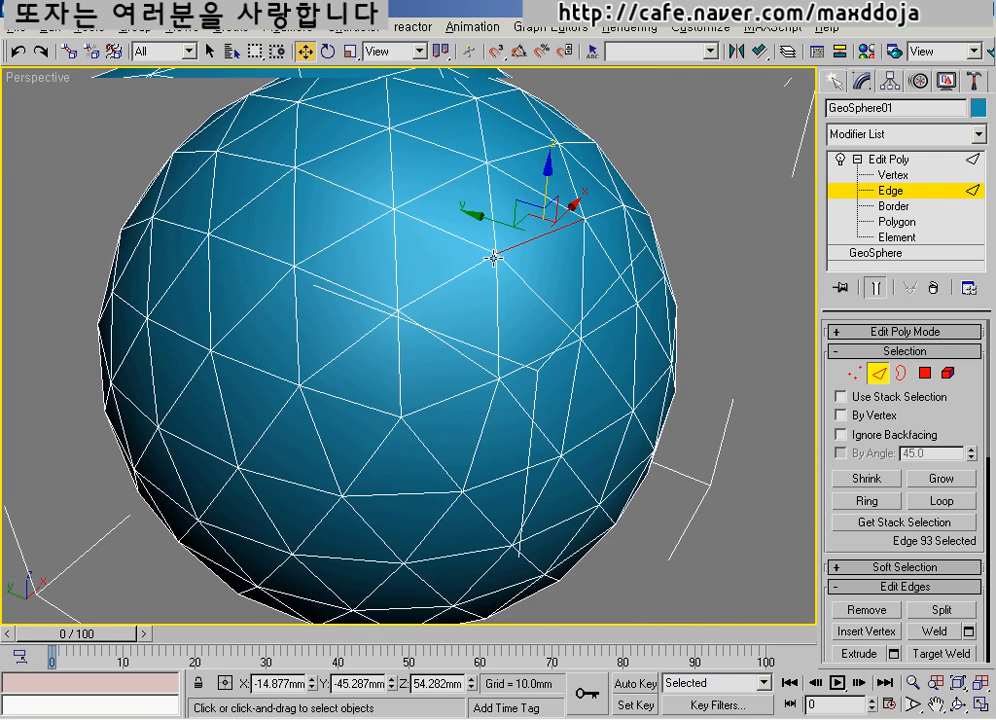
# Examine the geosphere's mesh and the moved edge from several angles and distances
pyautogui.scroll(-3, 551, 311)
pyautogui.moveTo(502, 296); pyautogui.dragTo(430, 306, button='middle')
pyautogui.scroll(3, 547, 305)
pyautogui.scroll(3, 548, 345)
pyautogui.scroll(-3, 548, 342)
pyautogui.moveTo(430, 306); pyautogui.dragTo(484, 277, button='middle')
pyautogui.scroll(-3, 432, 291)
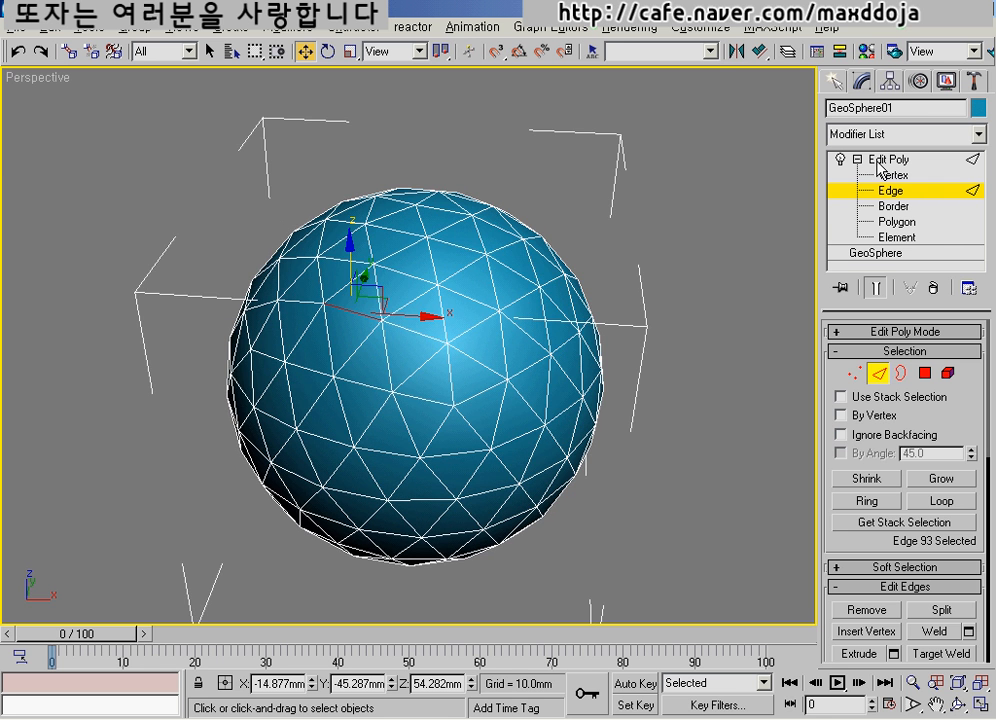
pyautogui.scroll(3, 433, 390)
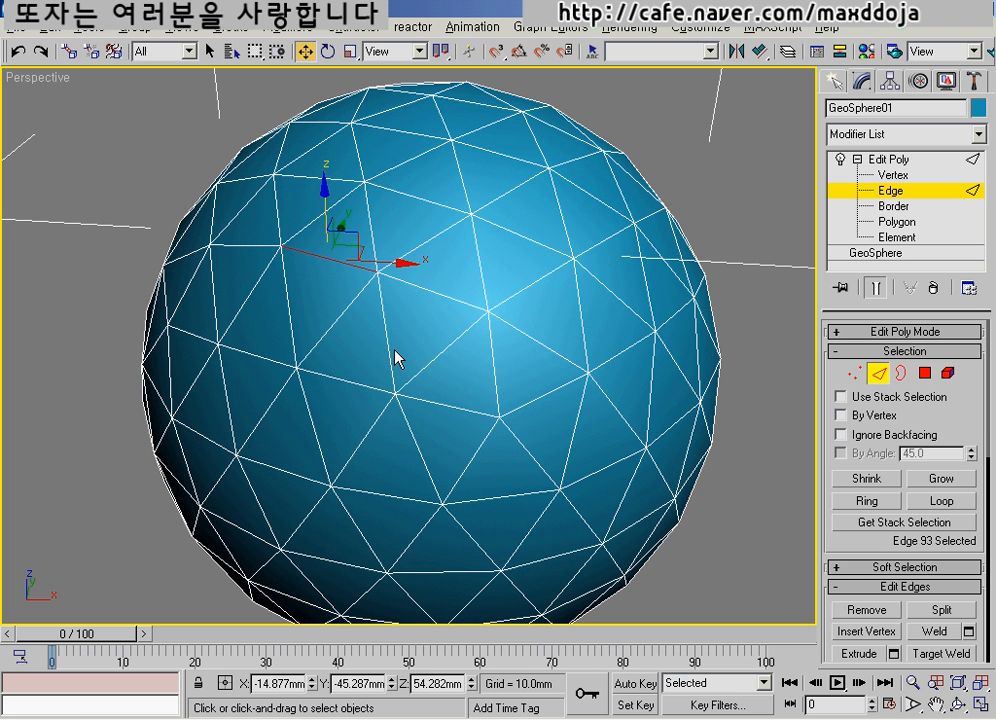
pyautogui.moveTo(393, 349); pyautogui.dragTo(406, 342, button='middle')
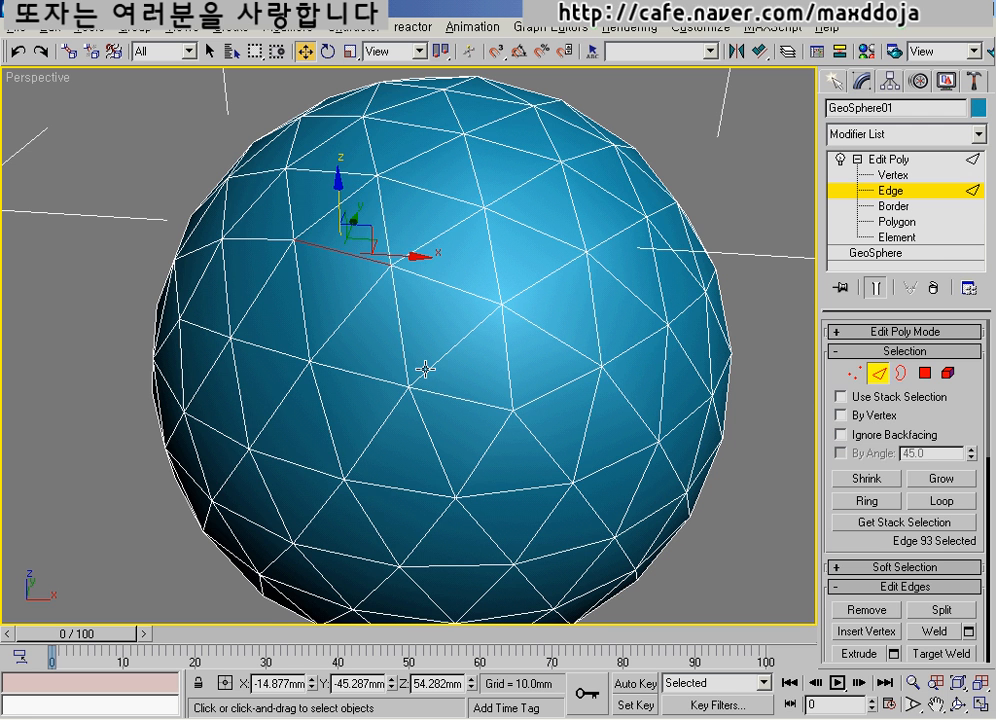
# Switch the Edit Poly modifier to Border sub-object level and inspect the geosphere for open borders
pyautogui.click(905, 211)
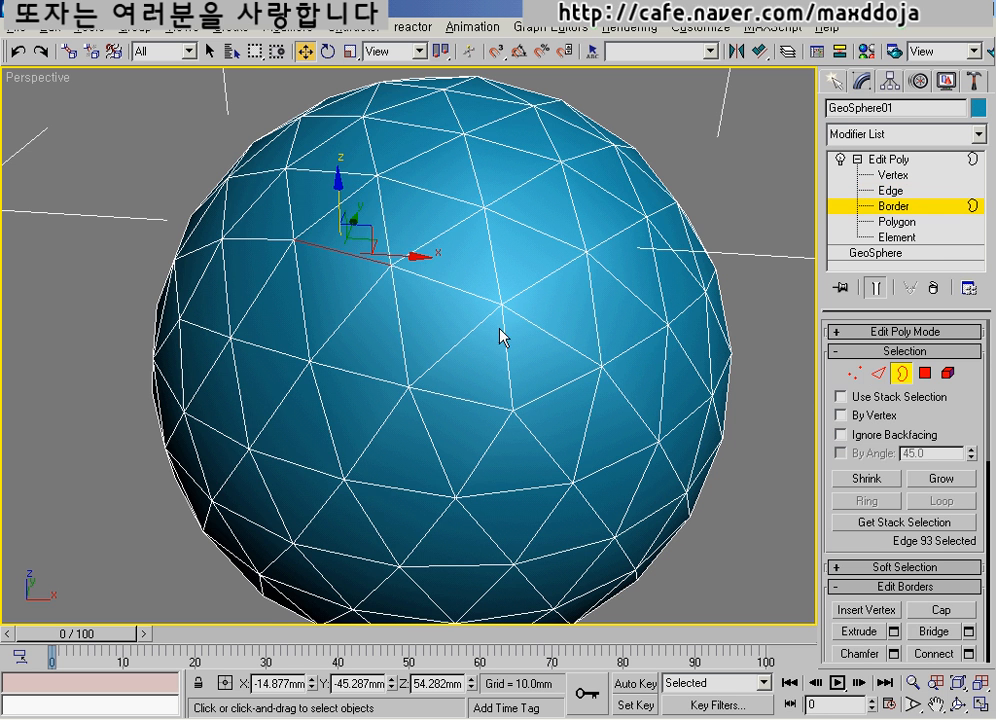
pyautogui.moveTo(498, 312); pyautogui.dragTo(567, 368, button='middle')
pyautogui.scroll(-3, 536, 318)
pyautogui.scroll(4, 505, 345)
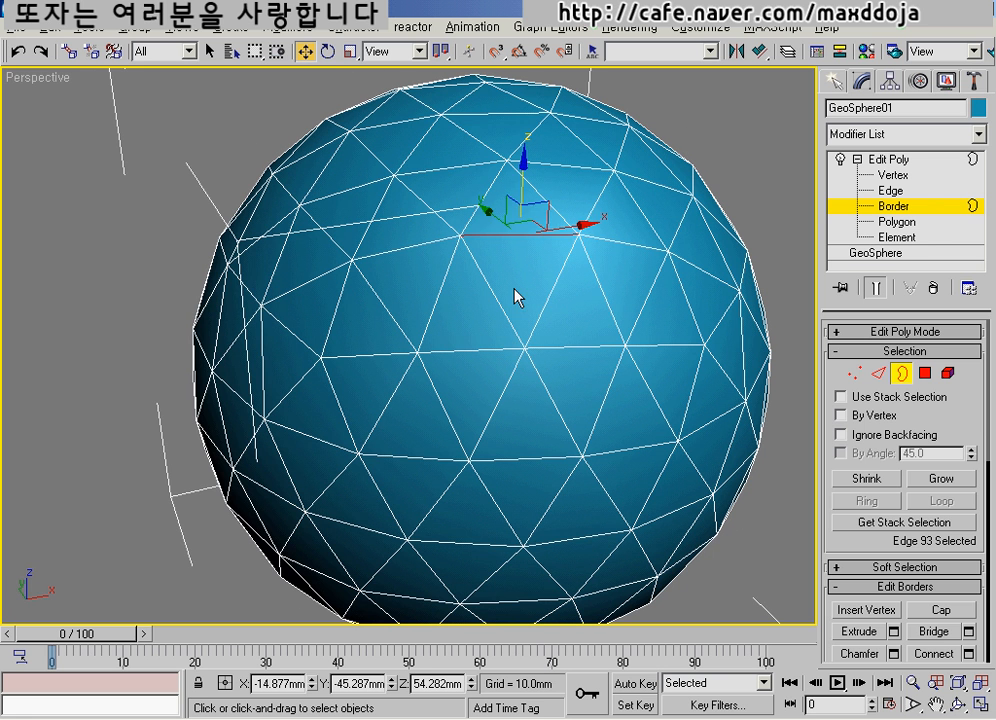
# Clear the edge selection, switch to Polygon level and delete one triangular polygon on the geosphere's upper front
pyautogui.click(545, 288)
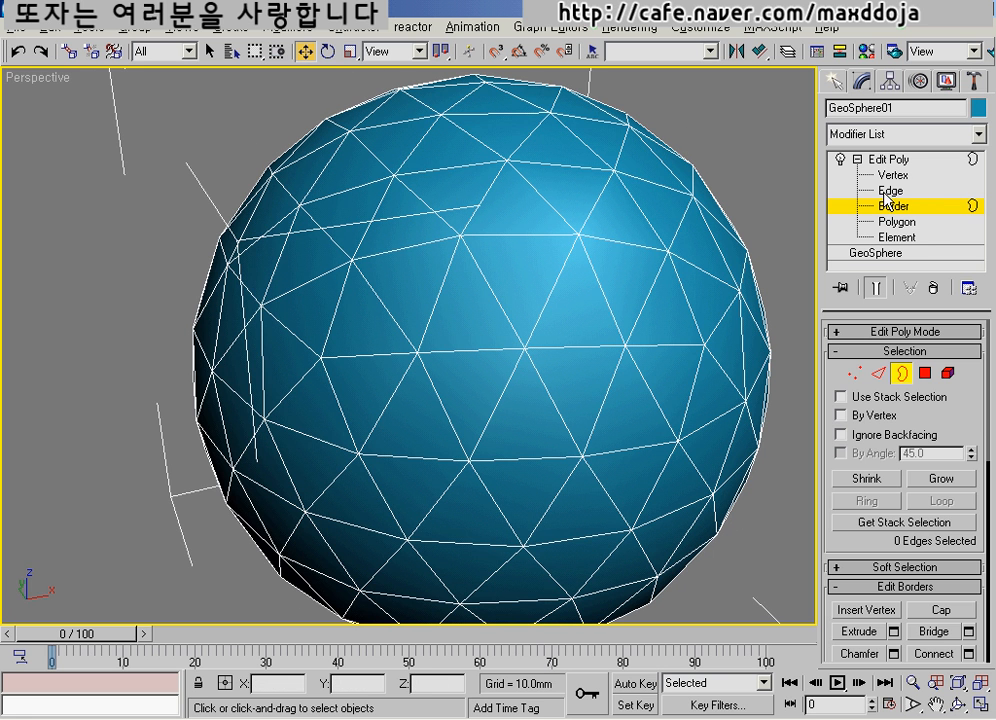
pyautogui.click(925, 373)
pyautogui.click(594, 333)
pyautogui.keyDown('alt'); pyautogui.moveTo(593, 336); pyautogui.dragTo(519, 365, button='middle'); pyautogui.keyUp('alt')
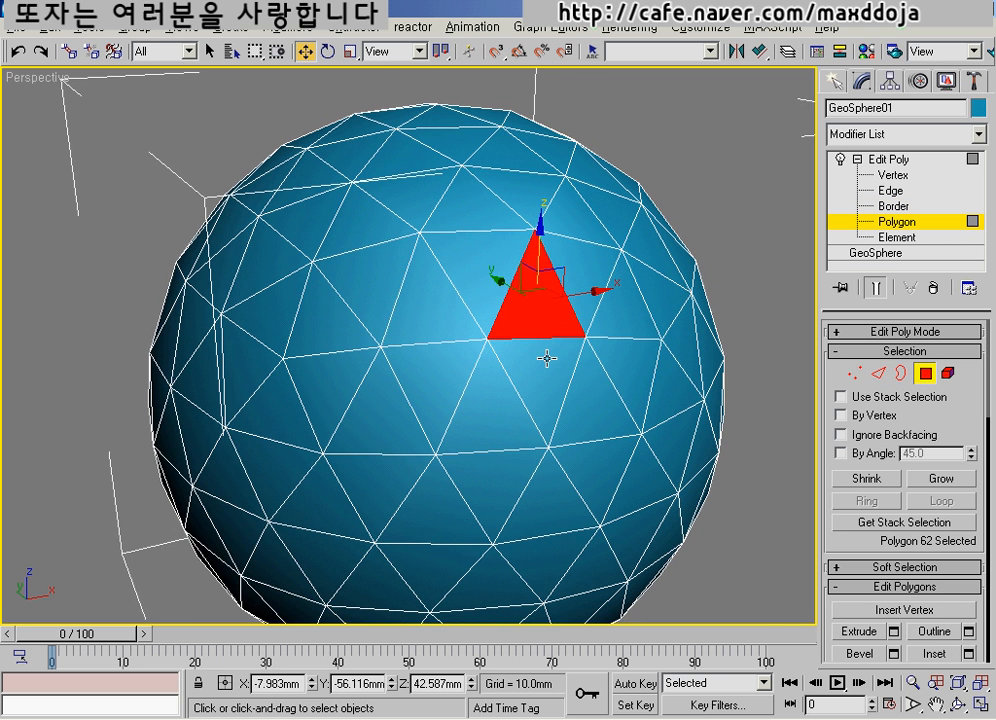
pyautogui.press('Delete')
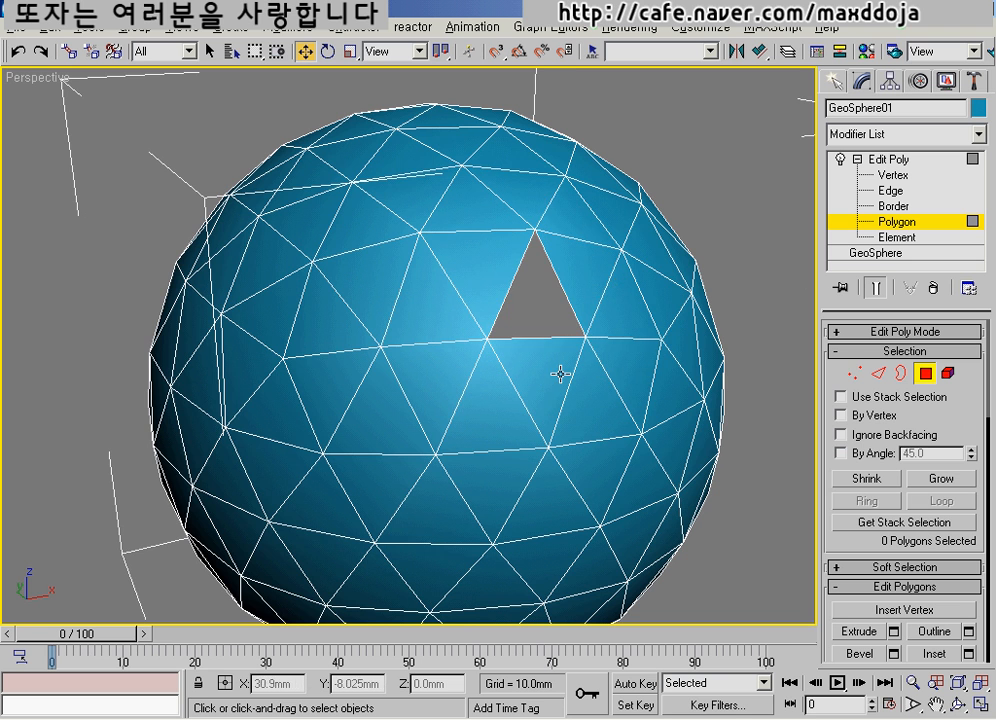
pyautogui.moveTo(560, 377)
pyautogui.keyDown('alt'); pyautogui.mouseDown(button='middle')
pyautogui.moveTo(525, 416)
pyautogui.moveTo(556, 395)
pyautogui.mouseUp(button='middle'); pyautogui.keyUp('alt')
pyautogui.scroll(5, 486, 432)
pyautogui.keyDown('alt'); pyautogui.moveTo(486, 432); pyautogui.dragTo(497, 406, button='middle'); pyautogui.keyUp('alt')
# Switch Edit Poly to Edge level and examine the three edges around the triangular hole
pyautogui.press('2')
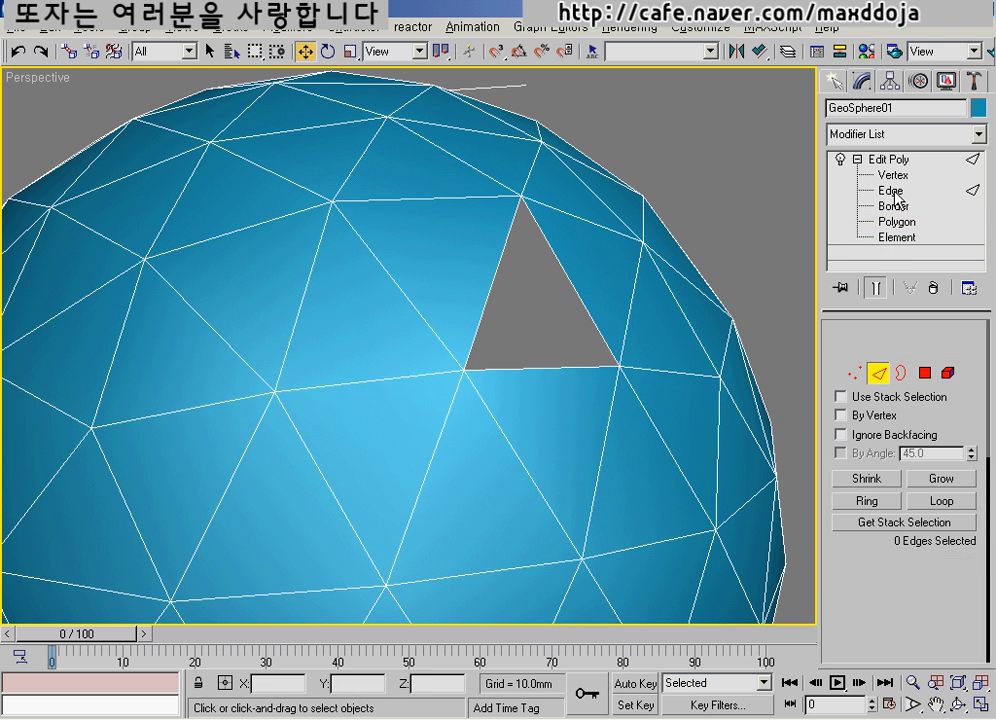
pyautogui.moveTo(530, 263)
pyautogui.mouseDown()
pyautogui.moveTo(567, 318)
pyautogui.moveTo(529, 261)
pyautogui.mouseUp()
pyautogui.moveTo(521, 200)
pyautogui.mouseDown()
pyautogui.moveTo(470, 366)
pyautogui.moveTo(612, 364)
pyautogui.moveTo(535, 222)
pyautogui.mouseUp()
pyautogui.moveTo(538, 285)
pyautogui.mouseDown()
pyautogui.moveTo(516, 333)
pyautogui.moveTo(556, 349)
pyautogui.moveTo(508, 364)
pyautogui.moveTo(610, 366)
pyautogui.moveTo(582, 276)
pyautogui.moveTo(522, 203)
pyautogui.moveTo(512, 287)
pyautogui.moveTo(466, 374)
pyautogui.mouseUp()
pyautogui.press('Escape')
pyautogui.press('Escape')
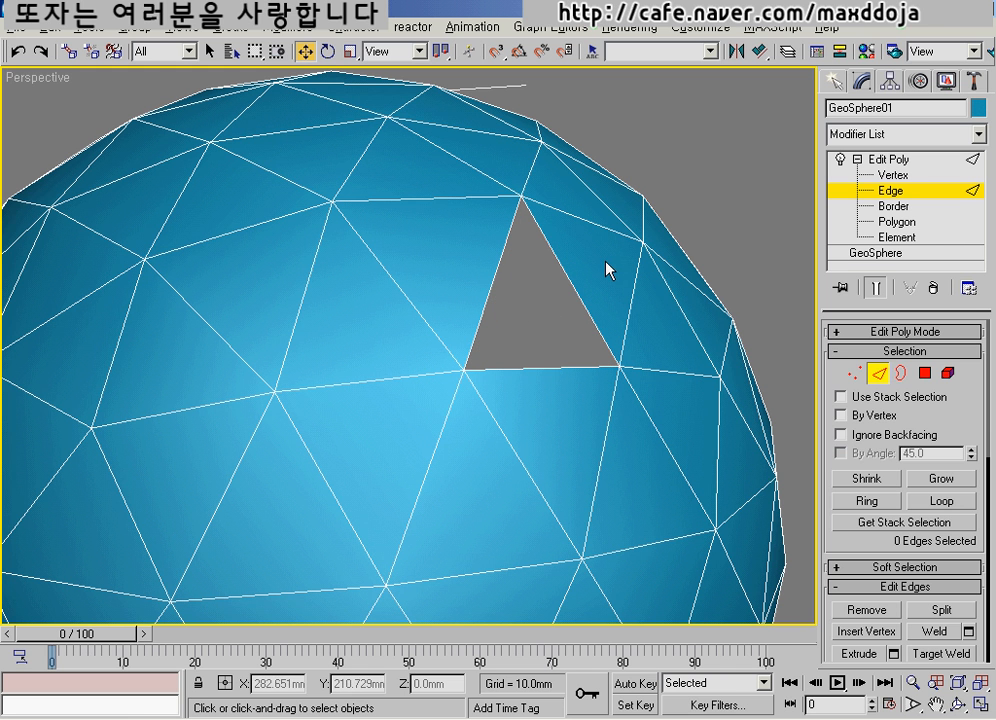
pyautogui.hotkey('ctrl', '2')
pyautogui.moveTo(604, 268)
pyautogui.mouseDown()
pyautogui.moveTo(576, 289)
pyautogui.moveTo(584, 299)
pyautogui.mouseUp()
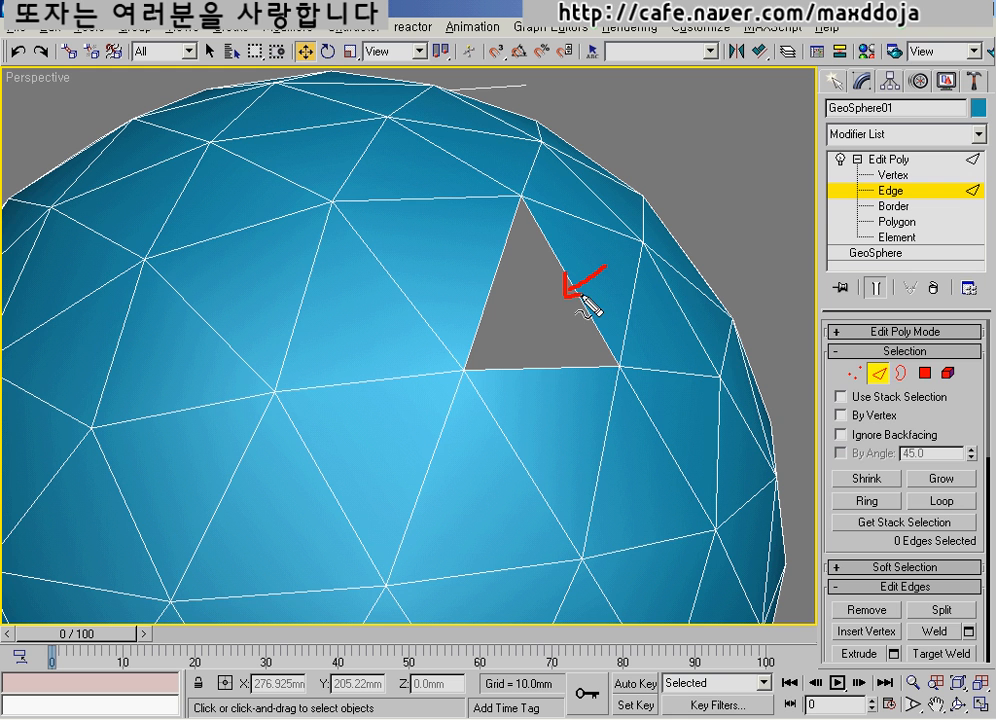
pyautogui.moveTo(452, 266); pyautogui.dragTo(510, 300)
pyautogui.moveTo(468, 297); pyautogui.dragTo(533, 316)
pyautogui.press('Escape')
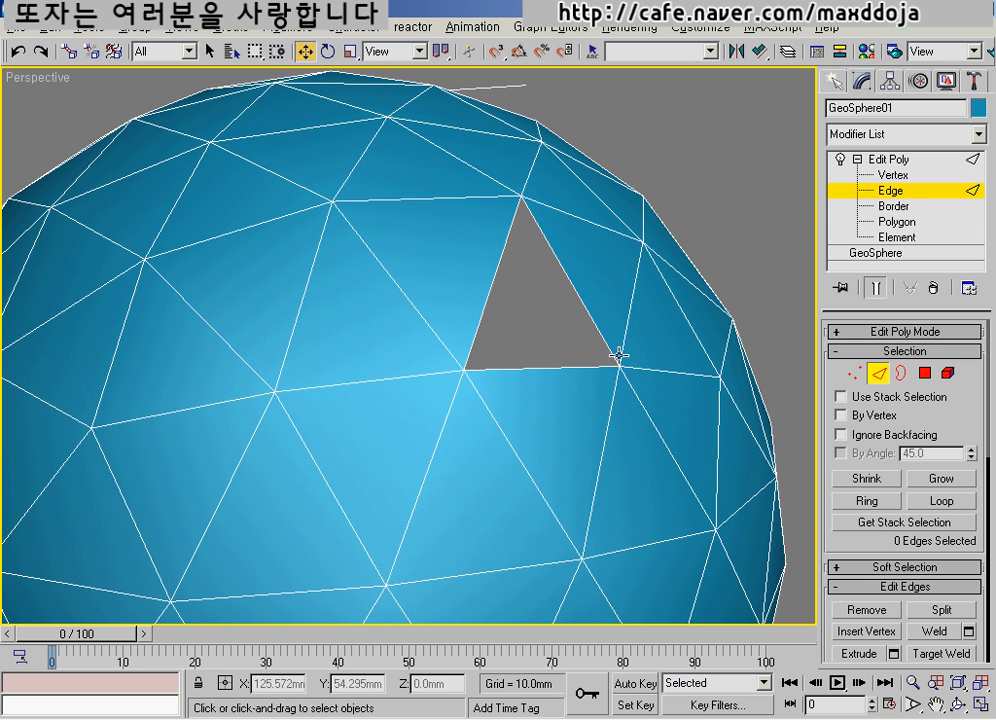
# Switch Edit Poly to Border level, select the open border around the triangular hole and clear the selection
pyautogui.click(853, 206)
pyautogui.click(527, 365)
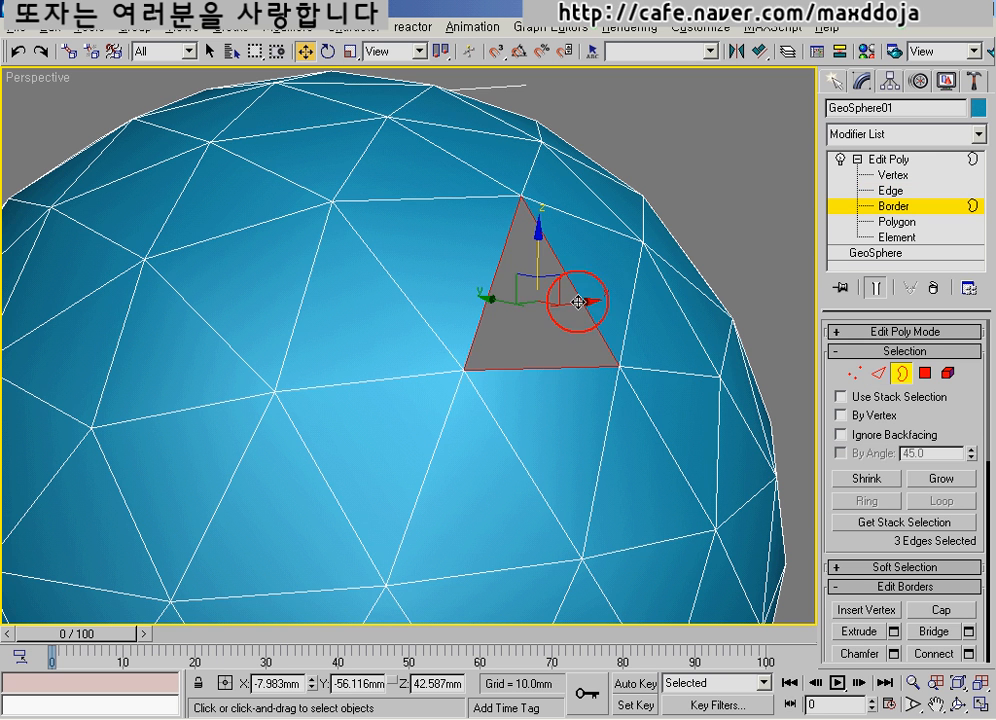
pyautogui.moveTo(527, 362)
pyautogui.keyDown('alt'); pyautogui.mouseDown(button='middle')
pyautogui.moveTo(533, 349)
pyautogui.moveTo(480, 357)
pyautogui.moveTo(551, 355)
pyautogui.moveTo(529, 369)
pyautogui.mouseUp(button='middle'); pyautogui.keyUp('alt')
pyautogui.click(562, 305)
pyautogui.click(564, 291)
pyautogui.scroll(-5, 529, 327)
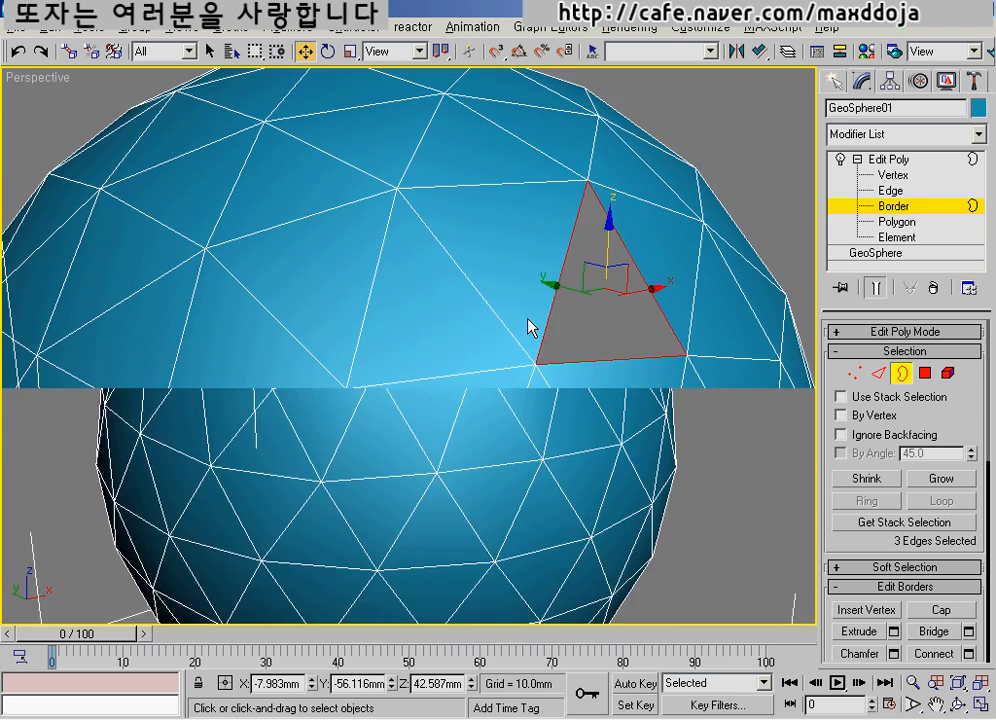
pyautogui.keyDown('alt'); pyautogui.moveTo(327, 364); pyautogui.dragTo(376, 345, button='middle'); pyautogui.keyUp('alt')
pyautogui.click(555, 275)
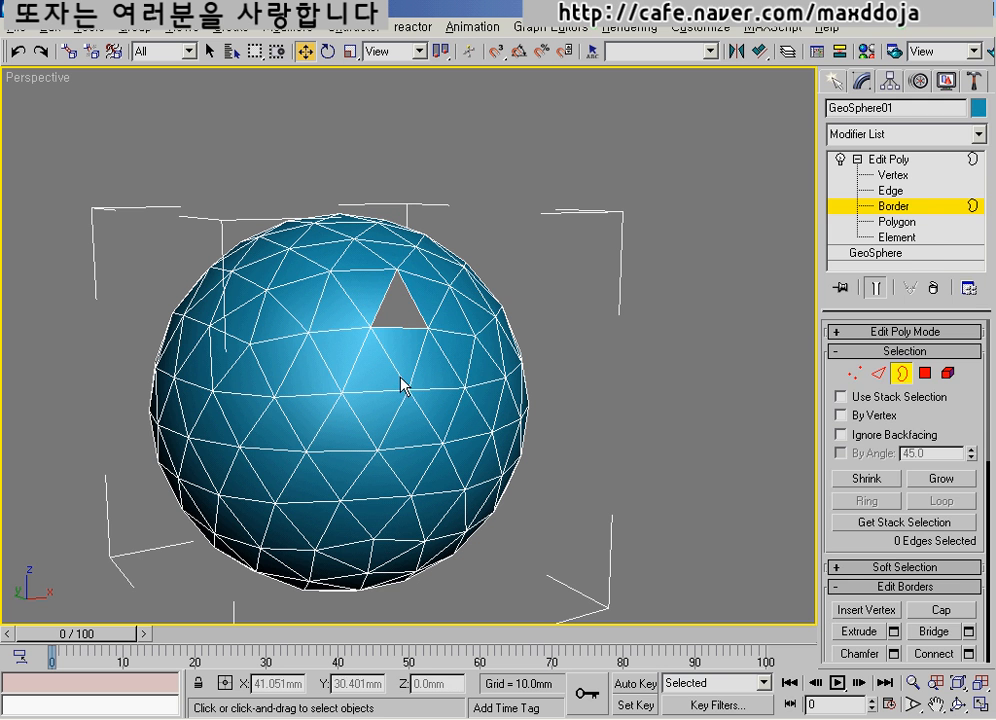
# Leave Border level and create a plane about 36 x 36 mm with 4 x 4 segments beside the geosphere
pyautogui.click(896, 206)
pyautogui.click(834, 81)
pyautogui.click(939, 287)
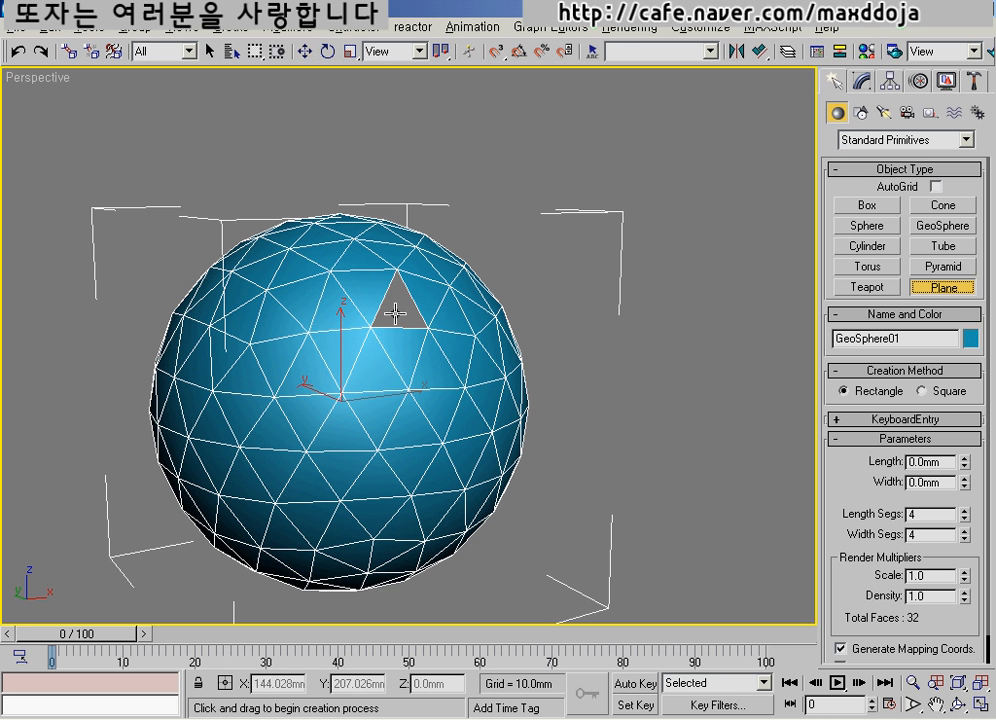
pyautogui.moveTo(458, 345); pyautogui.dragTo(369, 319, button='middle')
pyautogui.keyDown('alt'); pyautogui.moveTo(369, 320); pyautogui.dragTo(309, 295, button='middle'); pyautogui.keyUp('alt')
pyautogui.moveTo(476, 373); pyautogui.dragTo(633, 399)
pyautogui.moveTo(609, 402); pyautogui.dragTo(534, 438, button='middle')
pyautogui.scroll(3, 594, 391)
pyautogui.scroll(3, 534, 437)
pyautogui.press('w')
# Convert the new plane to Editable Poly
pyautogui.rightClick(601, 444)
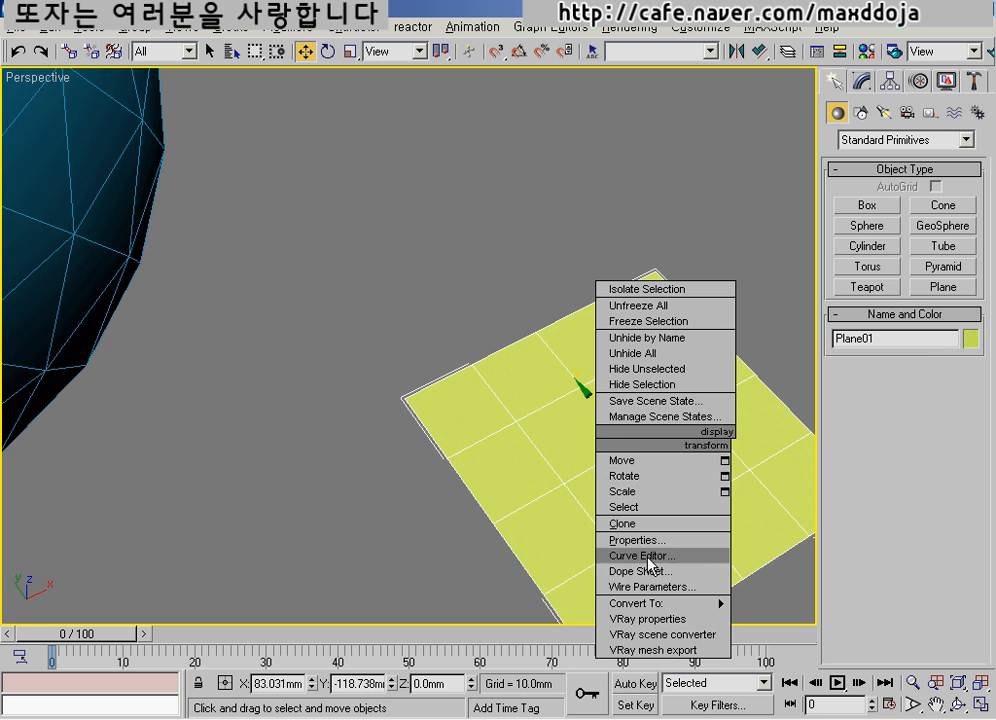
pyautogui.click(861, 86)
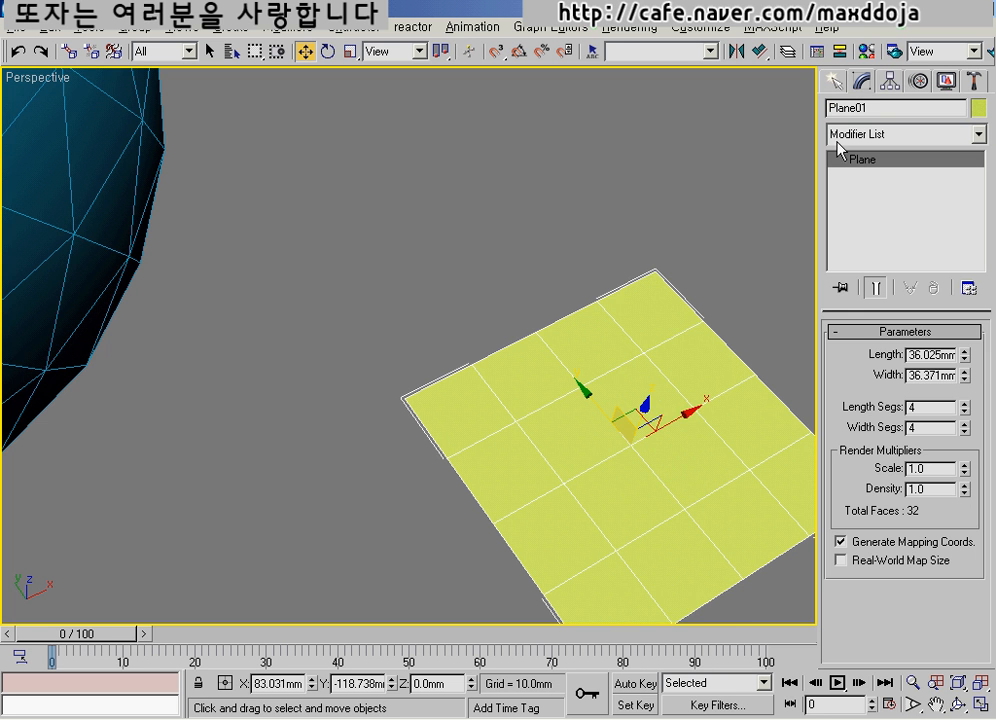
pyautogui.moveTo(643, 402); pyautogui.dragTo(452, 272, button='middle')
pyautogui.rightClick(495, 309)
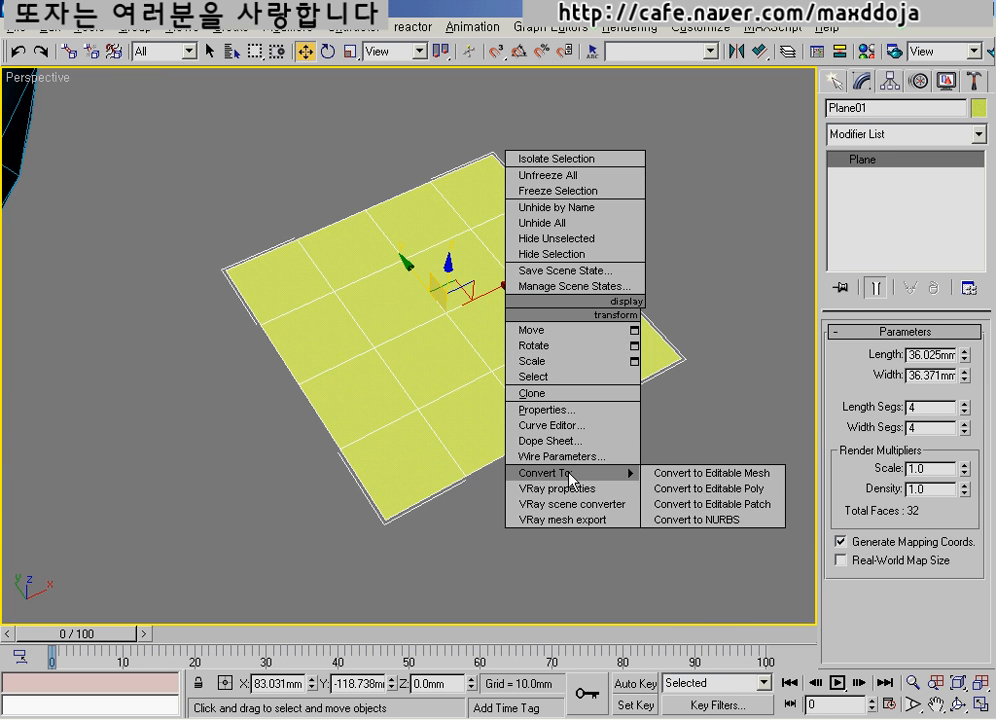
pyautogui.click(460, 328)
pyautogui.rightClick(460, 334)
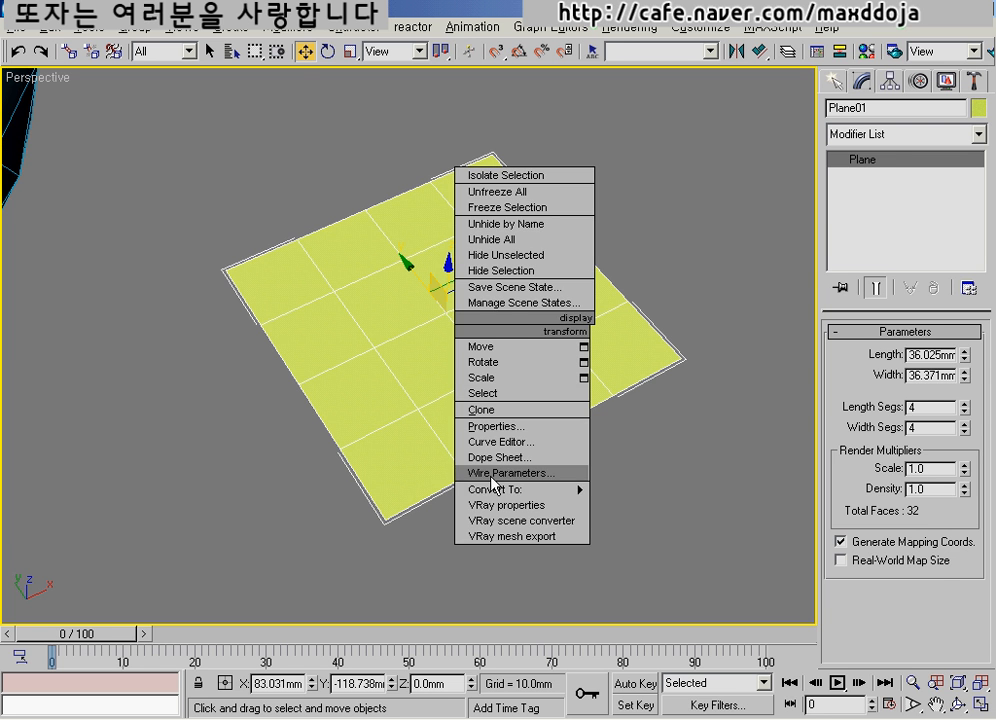
pyautogui.moveTo(582, 495)
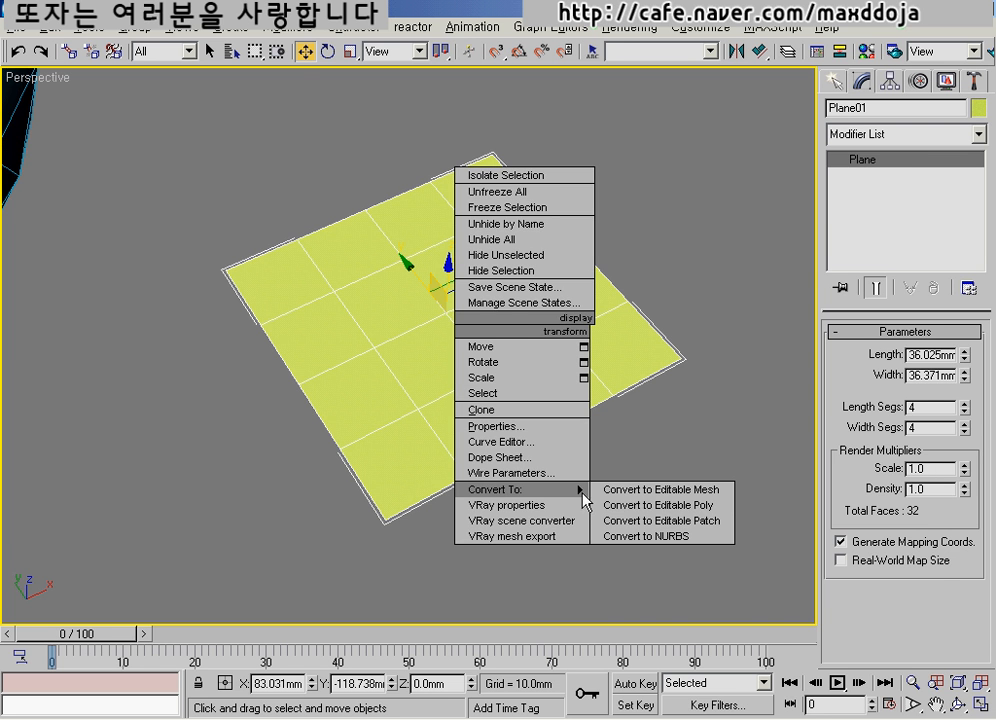
pyautogui.click(673, 507)
# Select the geosphere, reselect the plane and switch its Editable Poly to Border sub-object level
pyautogui.scroll(-3, 390, 410)
pyautogui.click(310, 339)
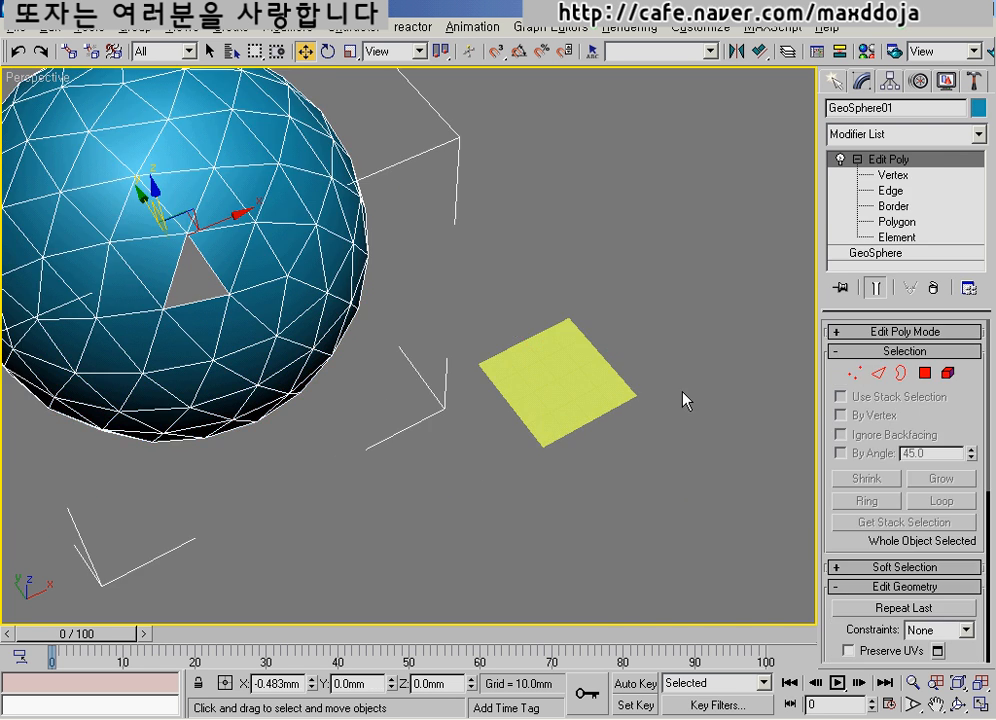
pyautogui.scroll(3, 459, 352)
pyautogui.click(525, 387)
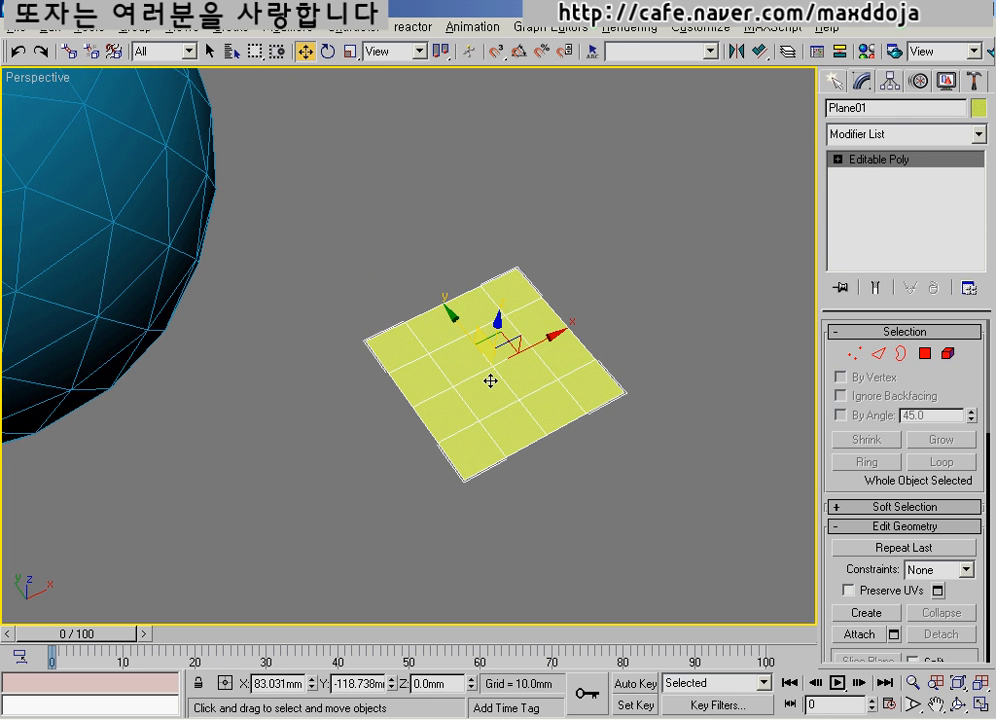
pyautogui.click(837, 160)
pyautogui.moveTo(686, 410); pyautogui.dragTo(696, 395, button='middle')
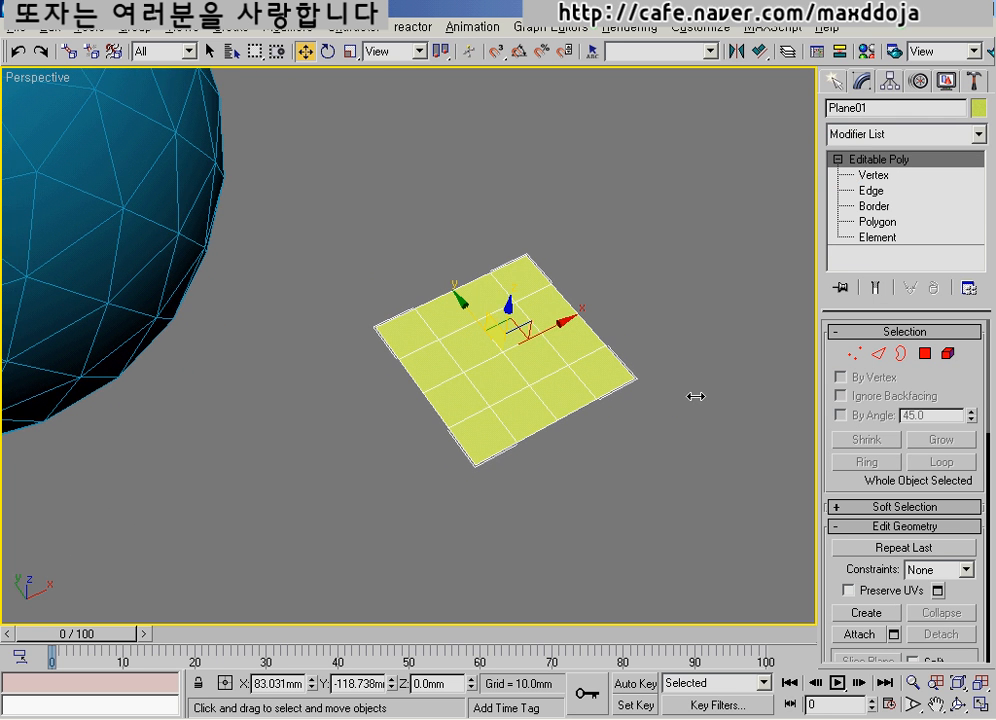
pyautogui.click(875, 207)
pyautogui.scroll(4, 467, 361)
pyautogui.moveTo(460, 396); pyautogui.dragTo(398, 424, button='middle')
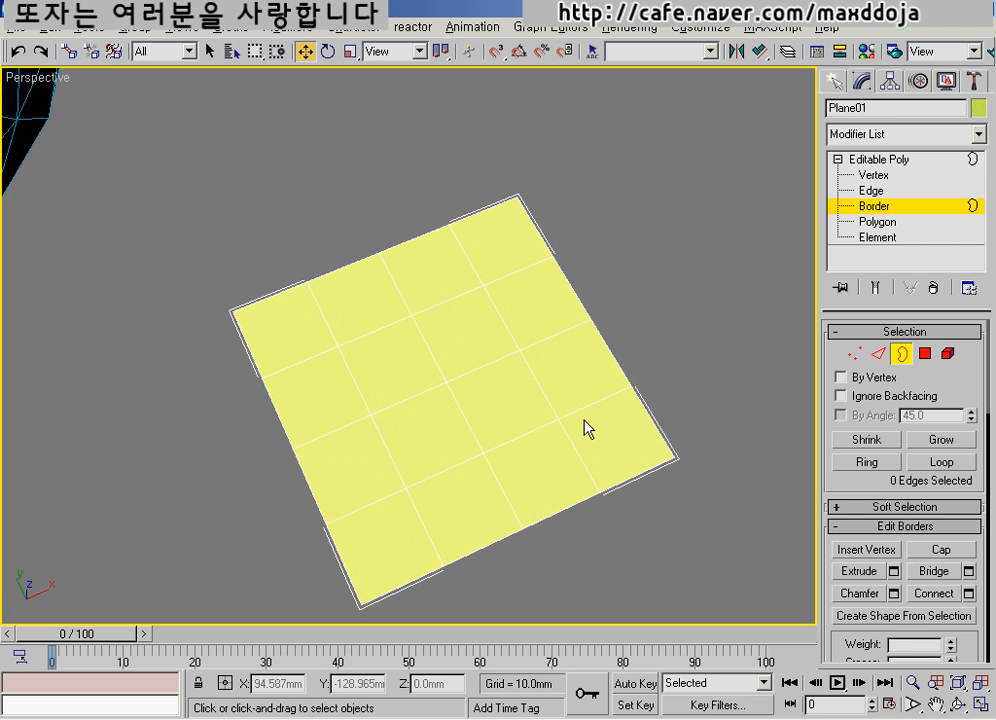
pyautogui.moveTo(581, 435); pyautogui.dragTo(589, 388, button='middle')
# Examine the outer edges that form the plane's open border
pyautogui.moveTo(299, 291)
pyautogui.mouseDown()
pyautogui.moveTo(280, 268)
pyautogui.moveTo(271, 280)
pyautogui.moveTo(277, 307)
pyautogui.moveTo(254, 294)
pyautogui.mouseUp()
pyautogui.moveTo(263, 271); pyautogui.dragTo(272, 308)
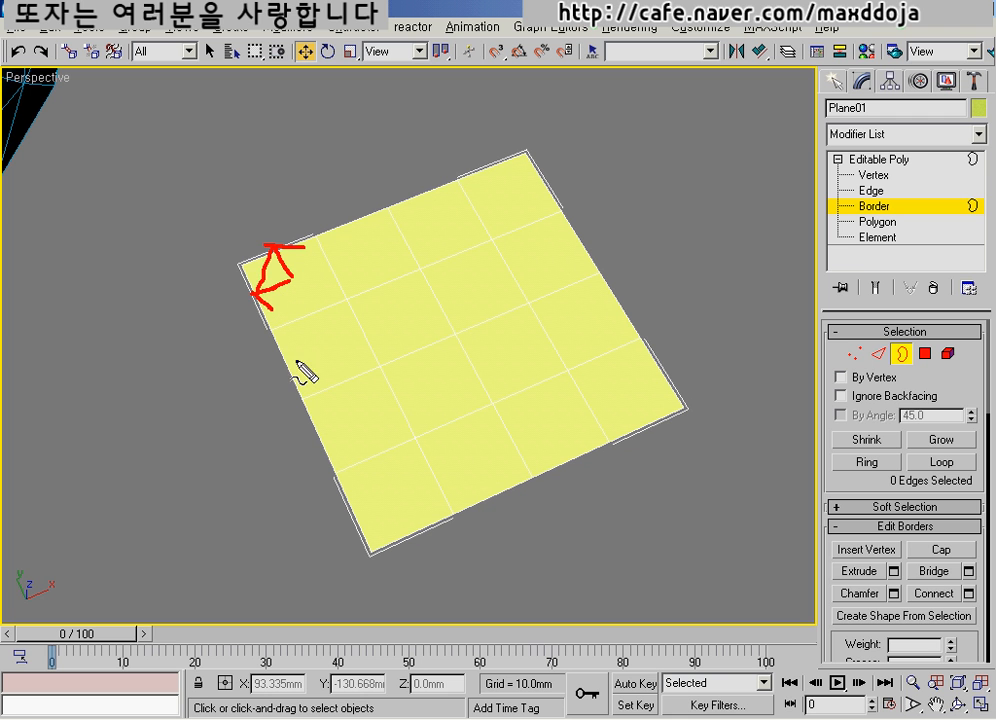
pyautogui.moveTo(328, 344)
pyautogui.mouseDown()
pyautogui.moveTo(278, 369)
pyautogui.moveTo(294, 382)
pyautogui.mouseUp()
pyautogui.moveTo(242, 263)
pyautogui.mouseDown()
pyautogui.moveTo(370, 560)
pyautogui.moveTo(458, 512)
pyautogui.moveTo(686, 419)
pyautogui.moveTo(648, 345)
pyautogui.moveTo(520, 153)
pyautogui.moveTo(274, 238)
pyautogui.mouseUp()
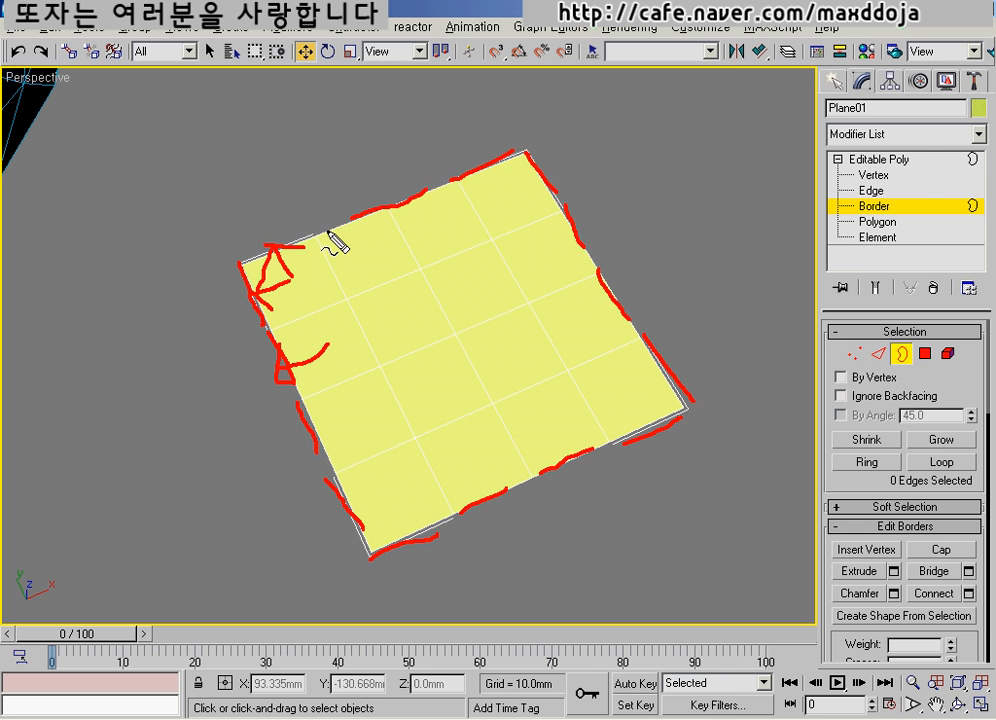
pyautogui.press('Escape')
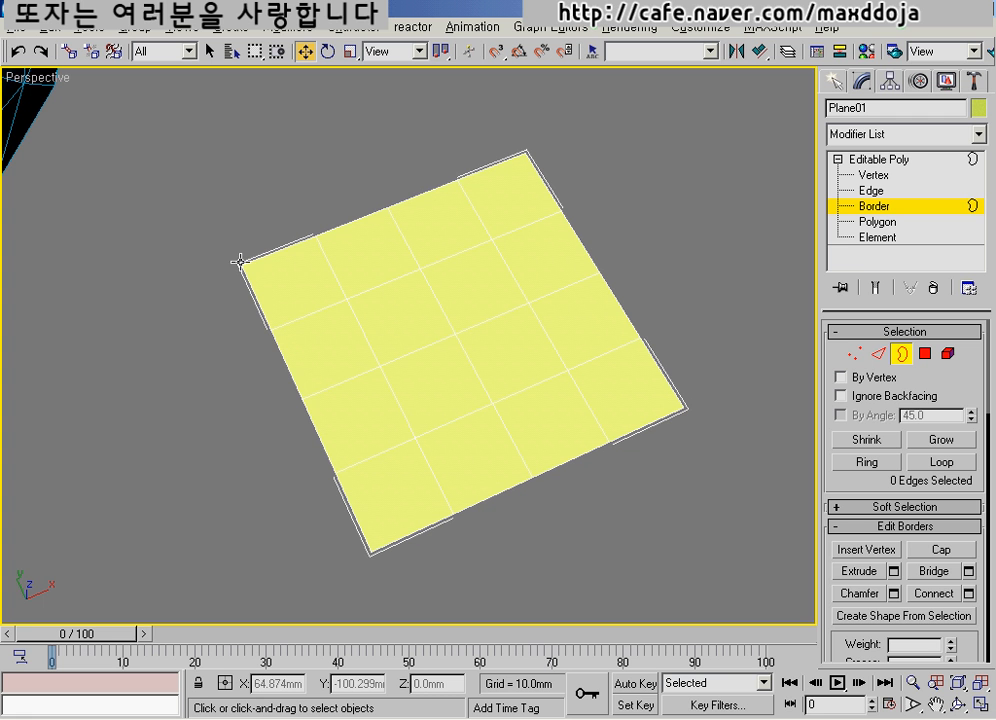
pyautogui.hotkey('ctrl', 'shift', 'd')
pyautogui.moveTo(238, 262)
pyautogui.mouseDown()
pyautogui.moveTo(305, 440)
pyautogui.moveTo(372, 558)
pyautogui.moveTo(665, 425)
pyautogui.moveTo(532, 153)
pyautogui.moveTo(244, 272)
pyautogui.mouseUp()
pyautogui.press('Escape')
# Select the plane's outer border, raise it to about Z 1.5 mm and undo the move
pyautogui.click(627, 316)
pyautogui.keyDown('alt'); pyautogui.moveTo(627, 316); pyautogui.dragTo(400, 350, button='middle'); pyautogui.keyUp('alt')
pyautogui.moveTo(455, 289); pyautogui.dragTo(460, 280)
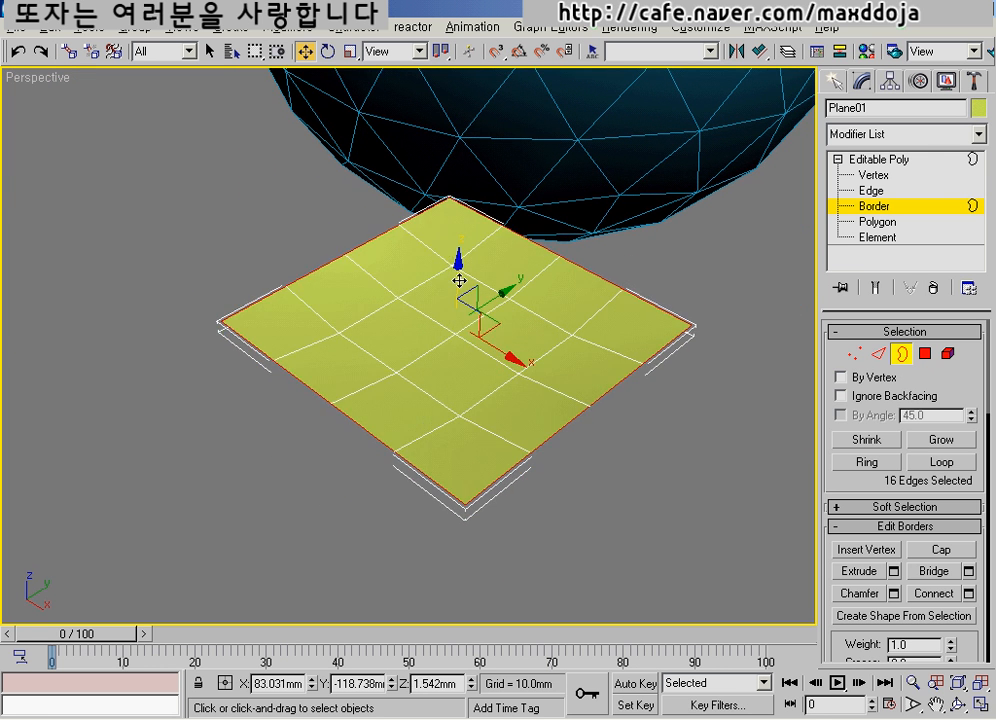
pyautogui.hotkey('ctrl', 'z')
# Leave the plane's Border level, reselect the geosphere and select one edge of its triangular hole at Edge level
pyautogui.keyDown('alt'); pyautogui.moveTo(393, 319); pyautogui.dragTo(491, 327, button='middle'); pyautogui.keyUp('alt')
pyautogui.scroll(-5, 439, 305)
pyautogui.moveTo(382, 275); pyautogui.dragTo(433, 299, button='middle')
pyautogui.scroll(3, 440, 311)
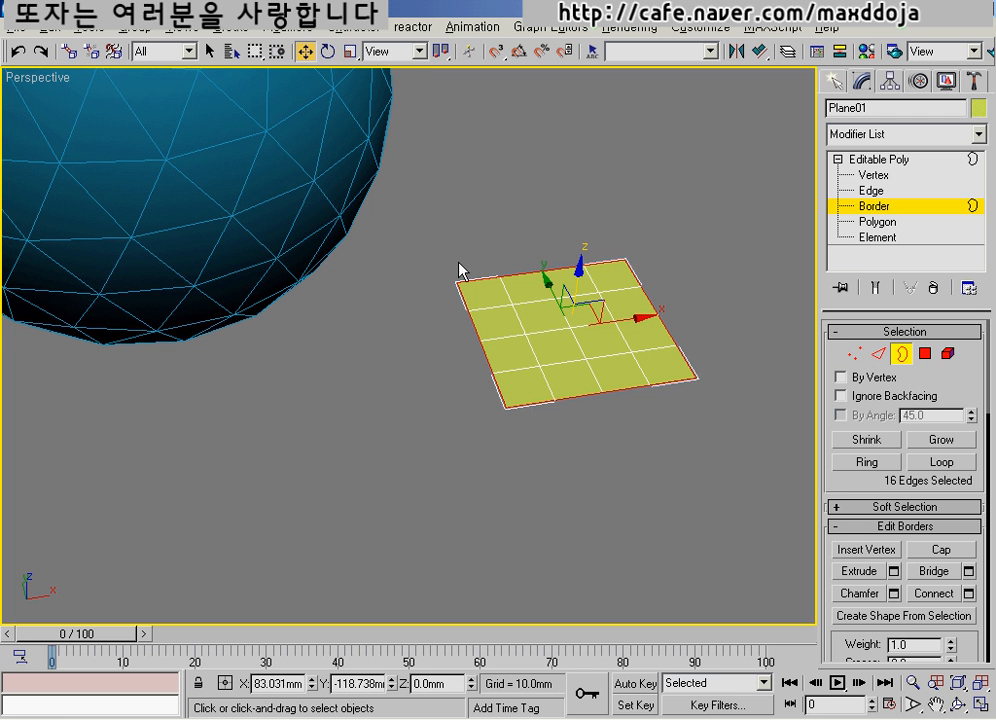
pyautogui.moveTo(458, 268); pyautogui.dragTo(456, 279, button='middle')
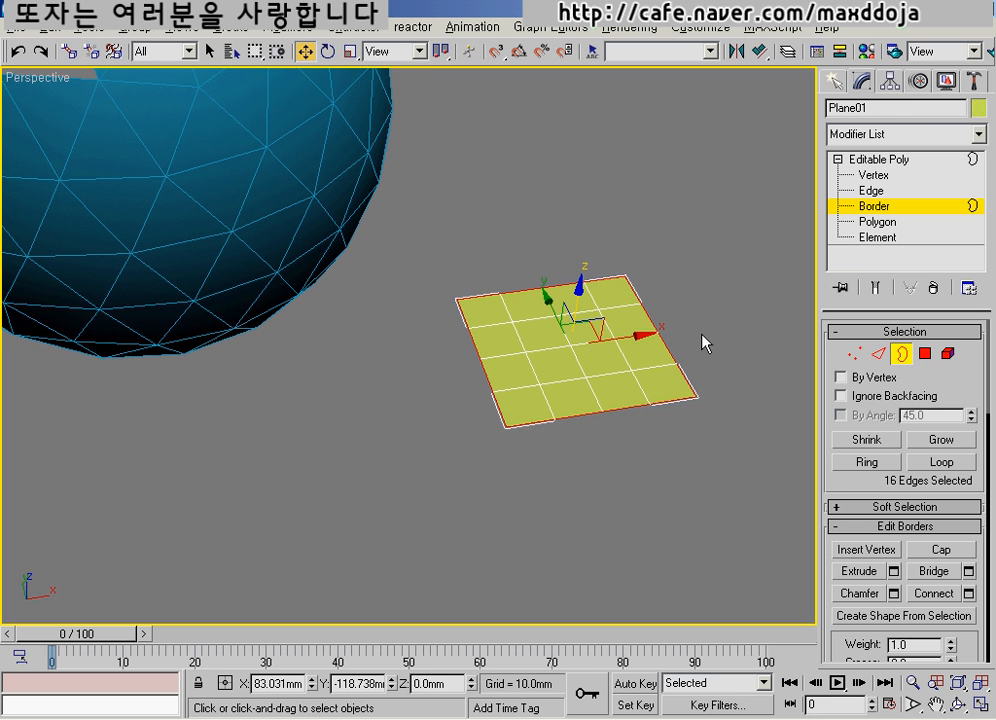
pyautogui.moveTo(442, 388); pyautogui.dragTo(450, 431, button='middle')
pyautogui.click(904, 353)
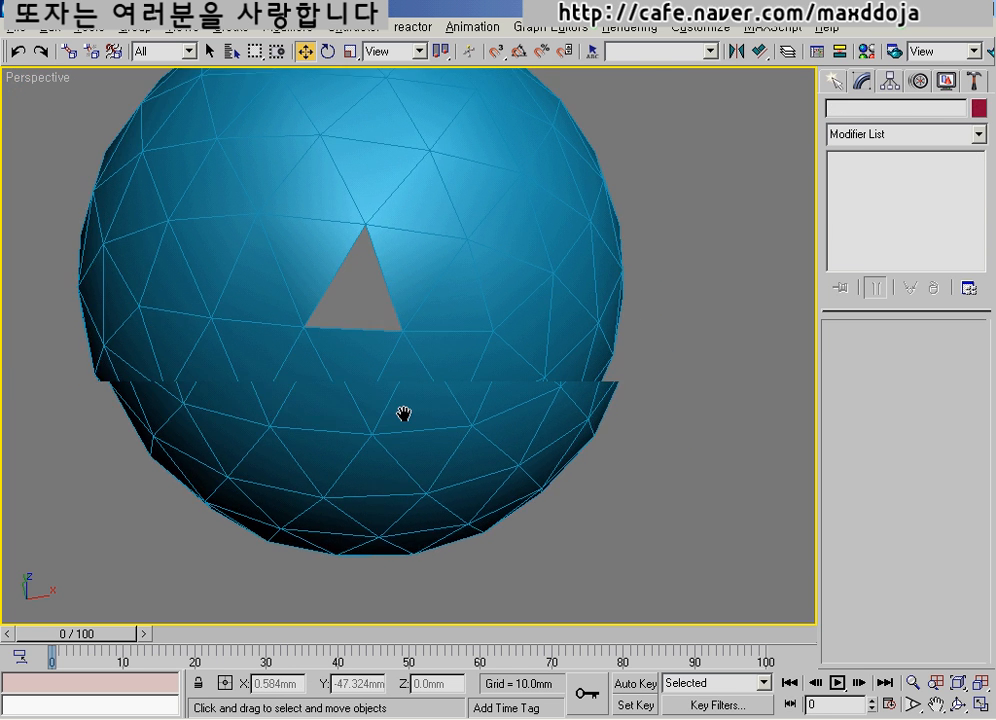
pyautogui.keyDown('alt'); pyautogui.moveTo(402, 414); pyautogui.dragTo(331, 322, button='middle'); pyautogui.keyUp('alt')
pyautogui.click(369, 339)
pyautogui.click(878, 373)
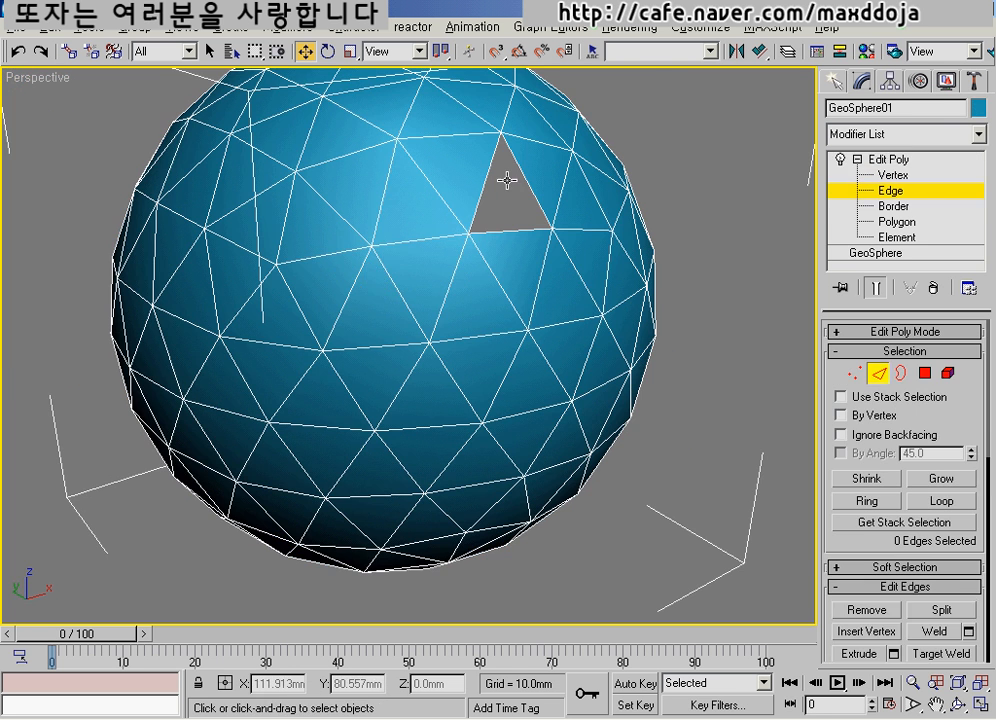
pyautogui.click(516, 170)
pyautogui.keyDown('alt'); pyautogui.moveTo(516, 170); pyautogui.dragTo(474, 311, button='middle'); pyautogui.keyUp('alt')
# Switch the geosphere back to Border level, select the hole's whole border and deselect it
pyautogui.press('3')
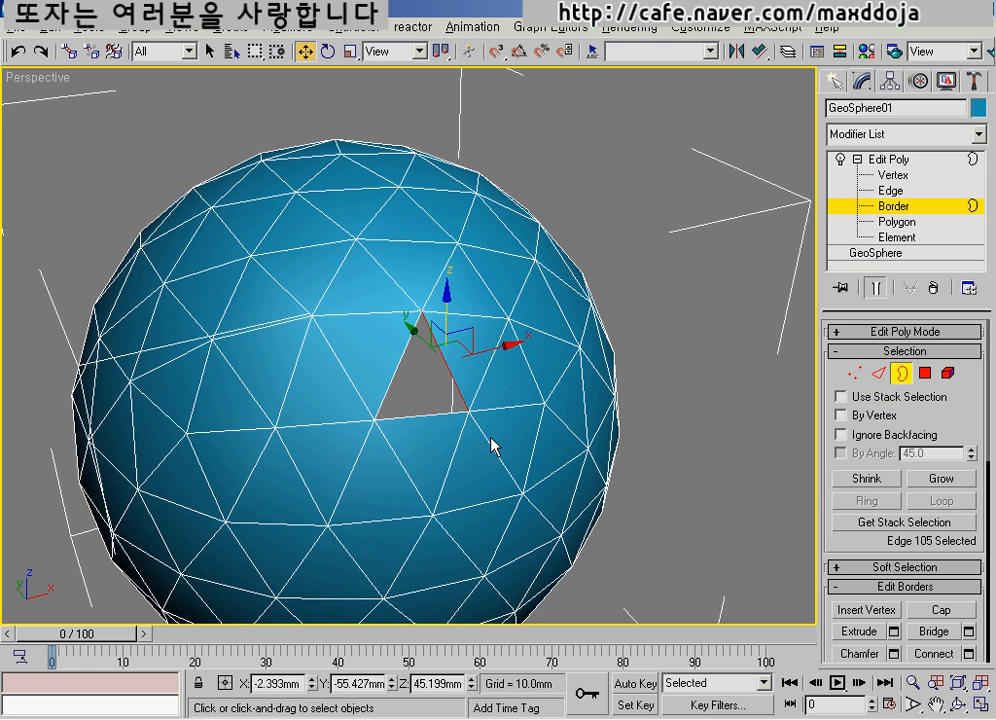
pyautogui.click(450, 362)
pyautogui.keyDown('alt'); pyautogui.moveTo(450, 362); pyautogui.dragTo(548, 322, button='middle'); pyautogui.keyUp('alt')
pyautogui.click(545, 282)
# Examine a closed triangular face near the hole and switch Edit Poly to Polygon sub-object level
pyautogui.scroll(3, 401, 358)
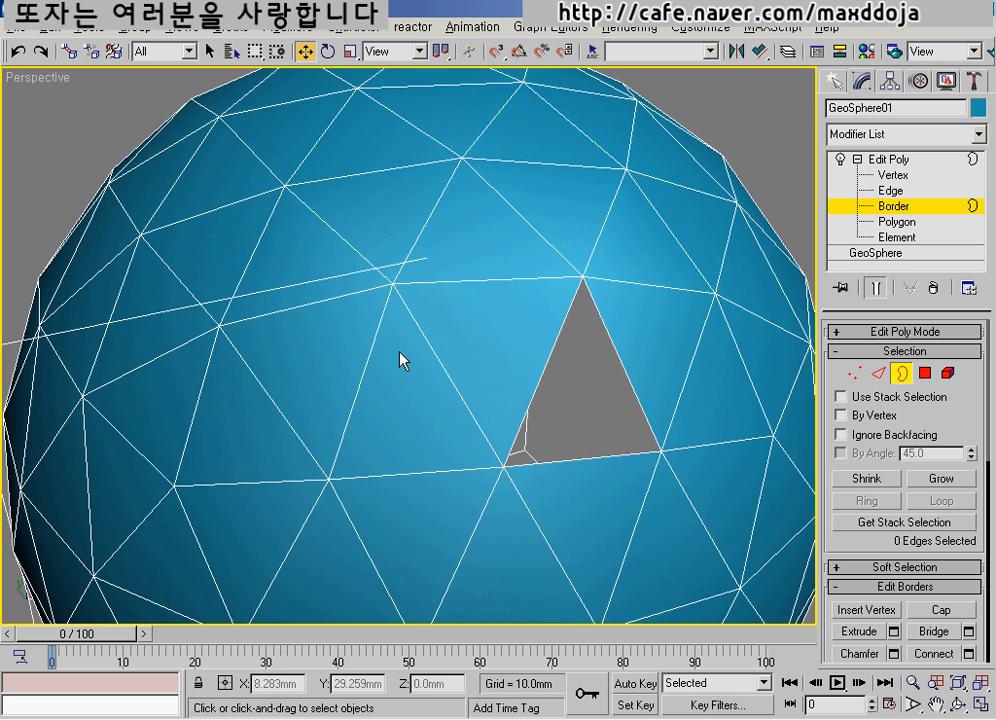
pyautogui.keyDown('alt'); pyautogui.moveTo(402, 356); pyautogui.dragTo(413, 374, button='middle'); pyautogui.keyUp('alt')
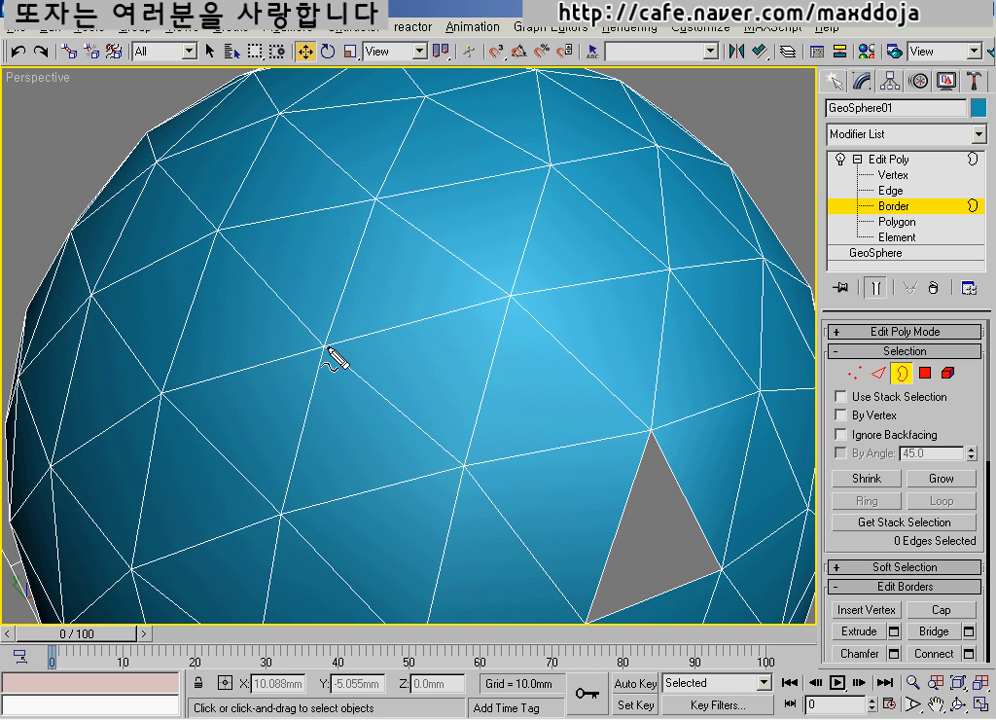
pyautogui.moveTo(327, 345)
pyautogui.mouseDown()
pyautogui.moveTo(474, 308)
pyautogui.moveTo(474, 431)
pyautogui.moveTo(436, 428)
pyautogui.moveTo(305, 333)
pyautogui.mouseUp()
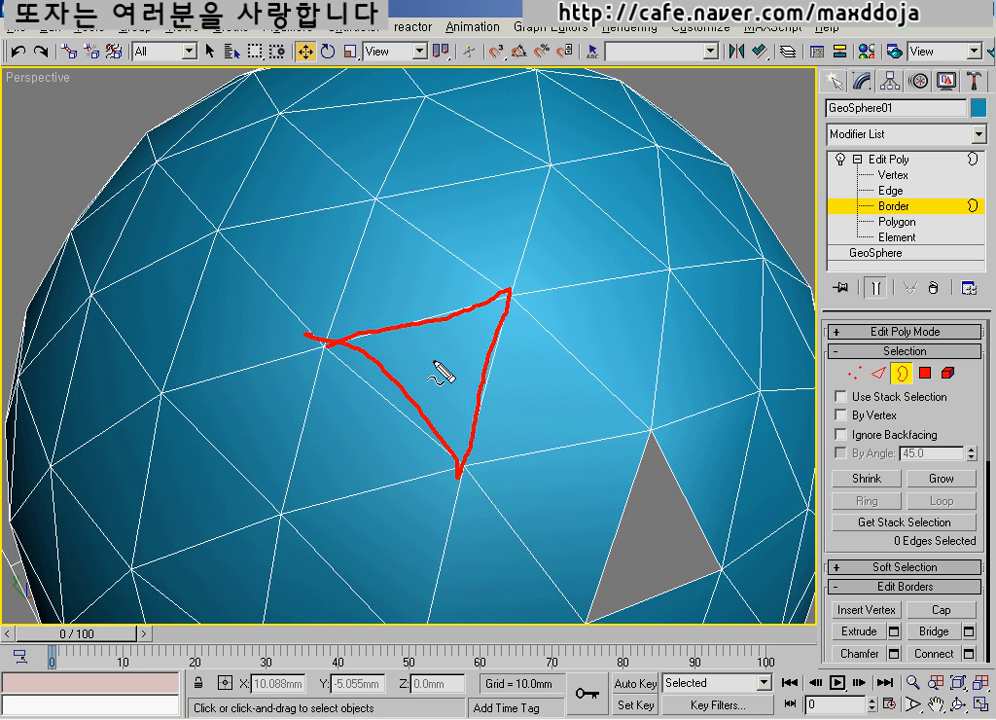
pyautogui.moveTo(425, 358); pyautogui.dragTo(447, 383)
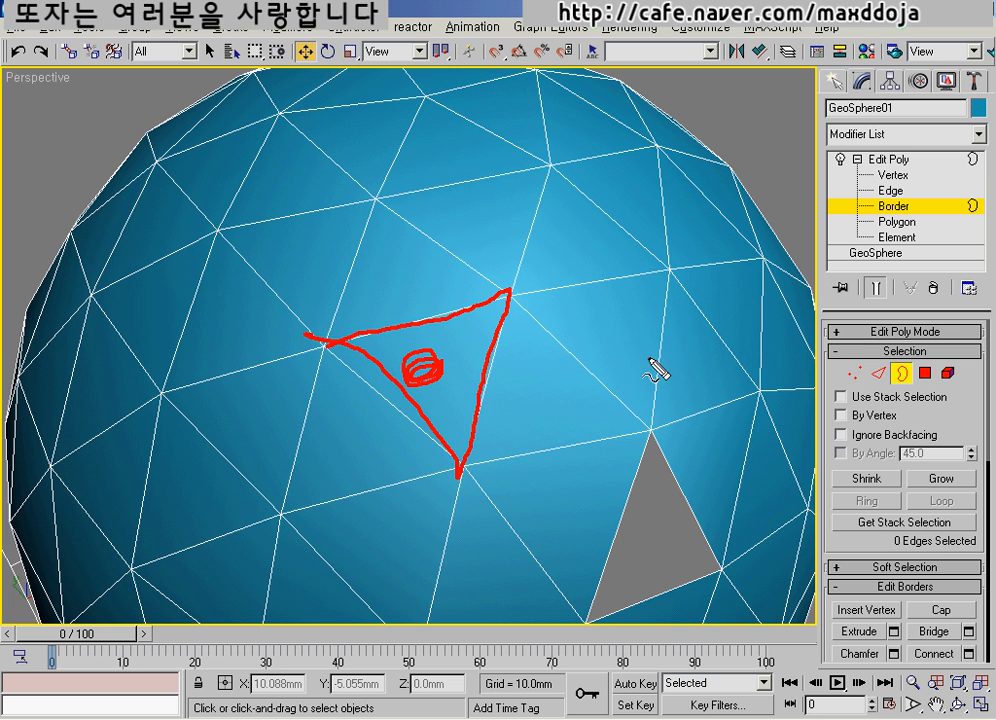
pyautogui.press('Escape')
pyautogui.keyDown('alt'); pyautogui.moveTo(557, 386); pyautogui.dragTo(620, 340, button='middle'); pyautogui.keyUp('alt')
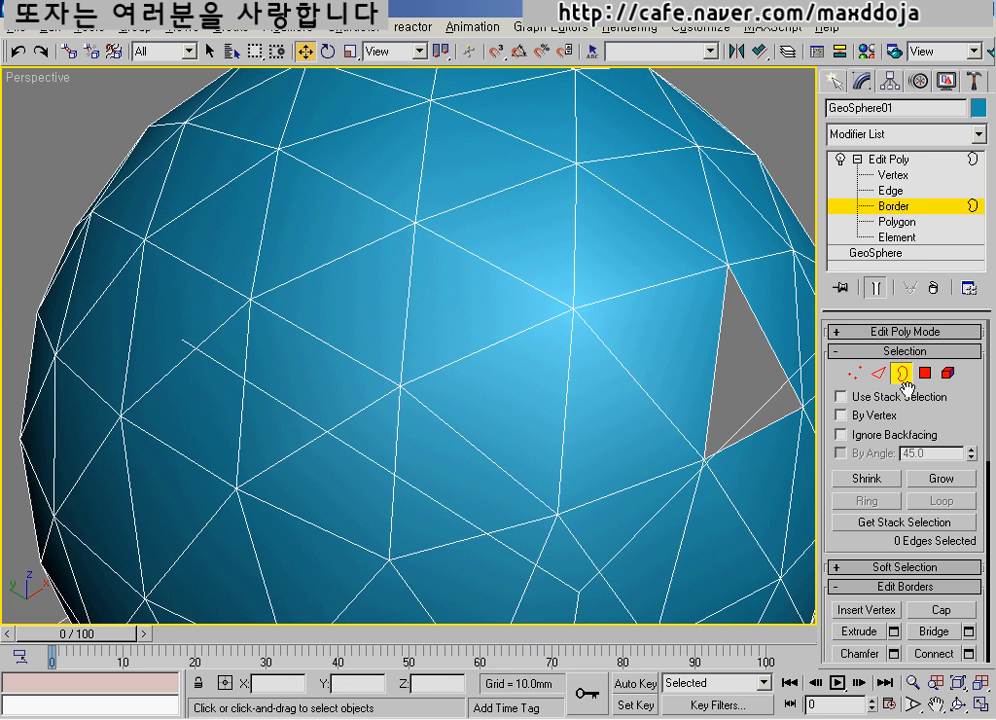
pyautogui.click(925, 373)
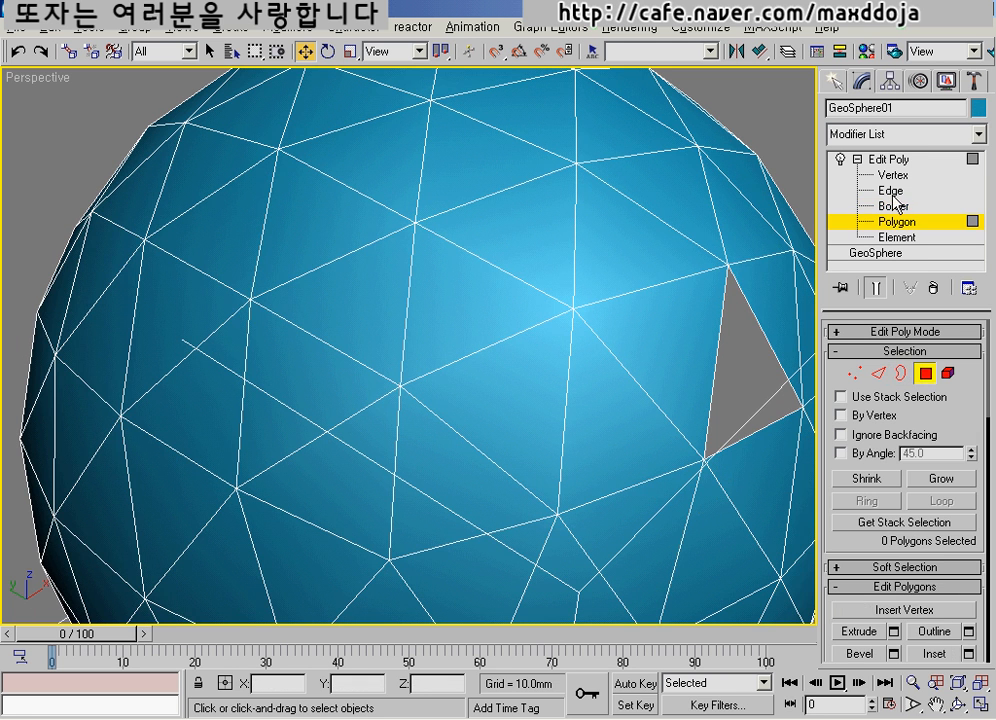
pyautogui.moveTo(878, 174)
pyautogui.mouseDown()
pyautogui.moveTo(907, 175)
pyautogui.moveTo(918, 214)
pyautogui.mouseUp()
pyautogui.moveTo(888, 222); pyautogui.dragTo(921, 240)
pyautogui.moveTo(850, 366)
pyautogui.mouseDown()
pyautogui.moveTo(845, 377)
pyautogui.moveTo(950, 376)
pyautogui.mouseUp()
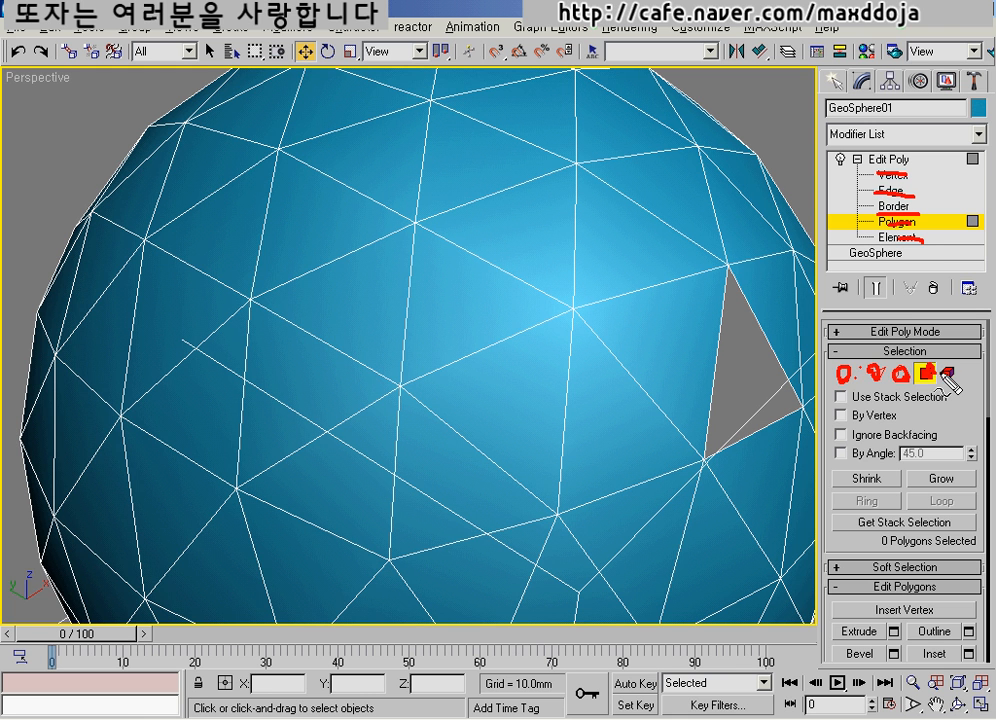
pyautogui.press('Escape')
# Switch the geosphere's Edit Poly through its Vertex, Edge, Border, Polygon and Element sub-object levels, one after another
pyautogui.click(890, 174)
pyautogui.click(882, 373)
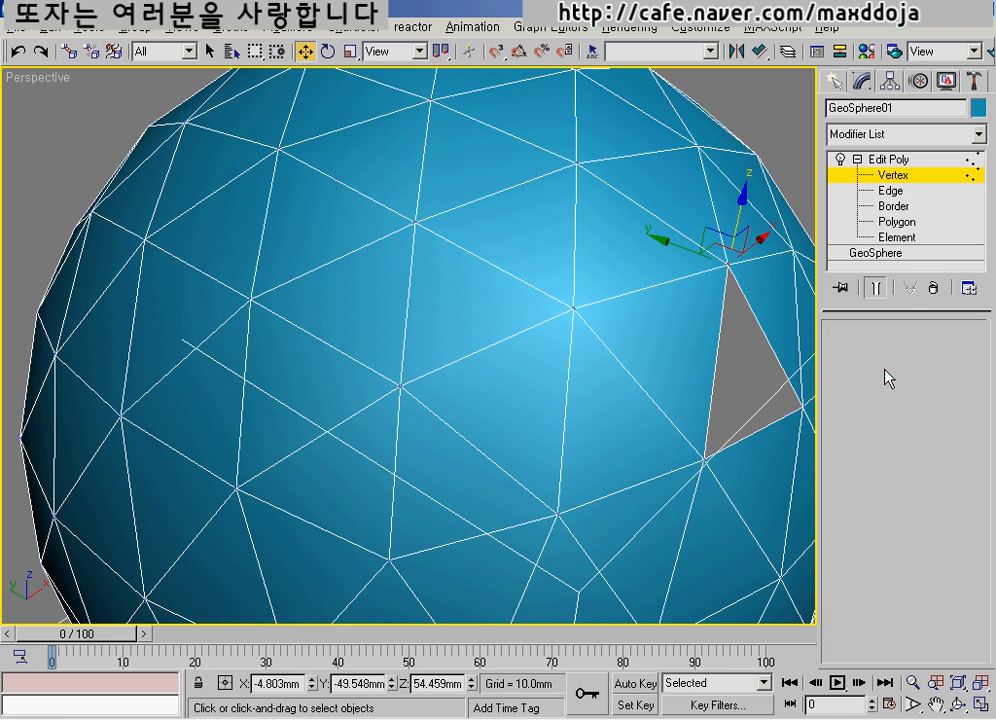
pyautogui.click(855, 377)
pyautogui.click(875, 378)
pyautogui.click(858, 379)
pyautogui.click(875, 379)
pyautogui.click(859, 379)
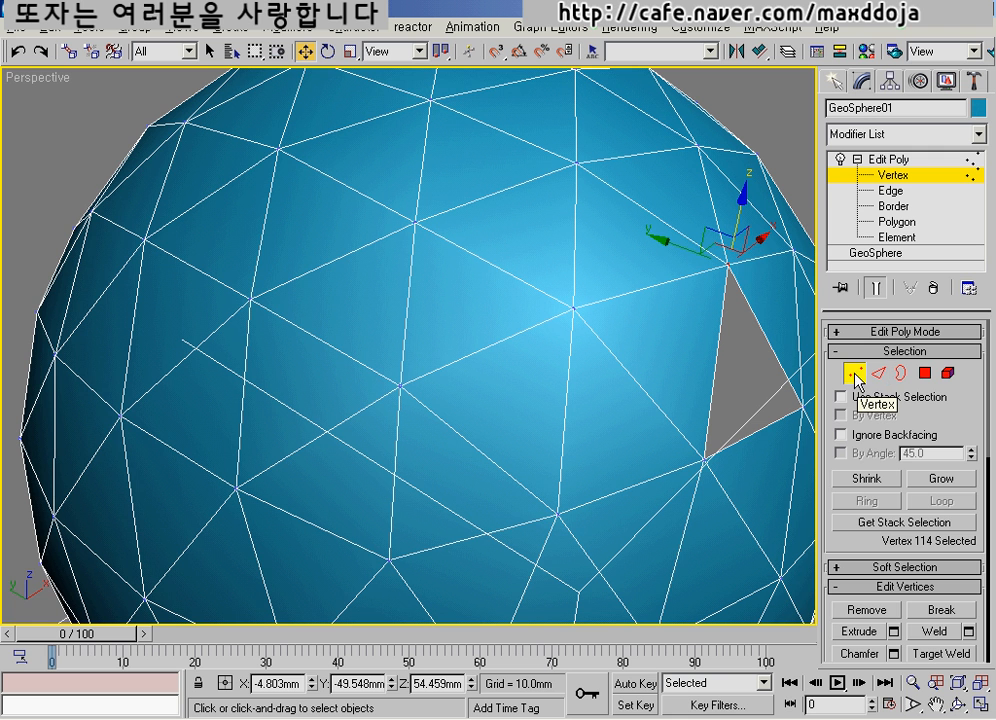
pyautogui.click(875, 372)
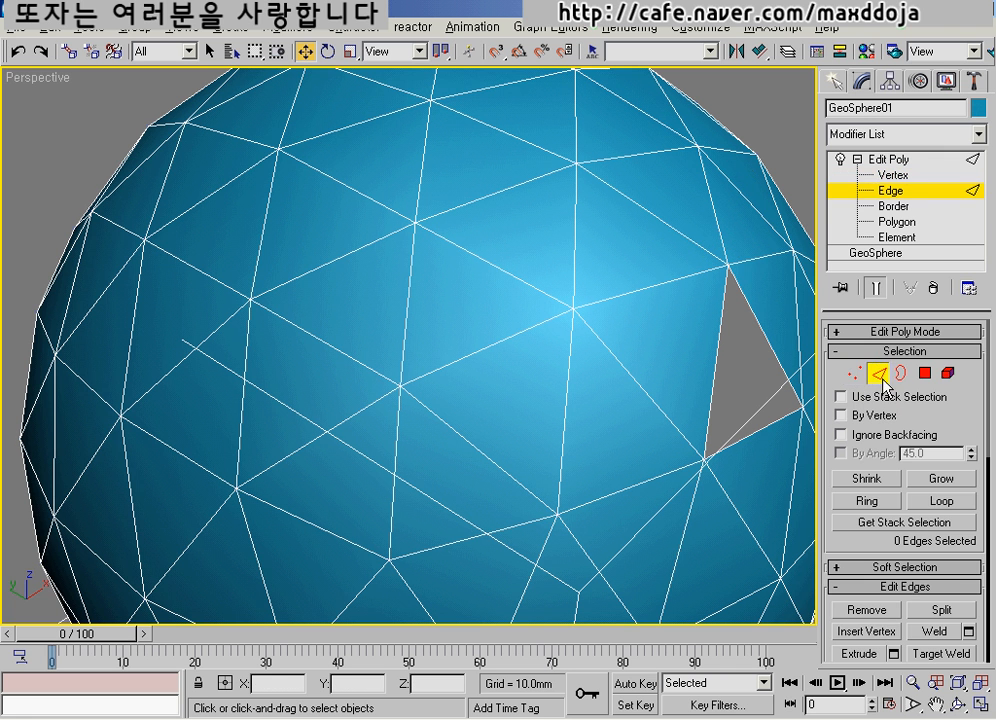
pyautogui.click(900, 373)
pyautogui.click(924, 373)
pyautogui.click(946, 373)
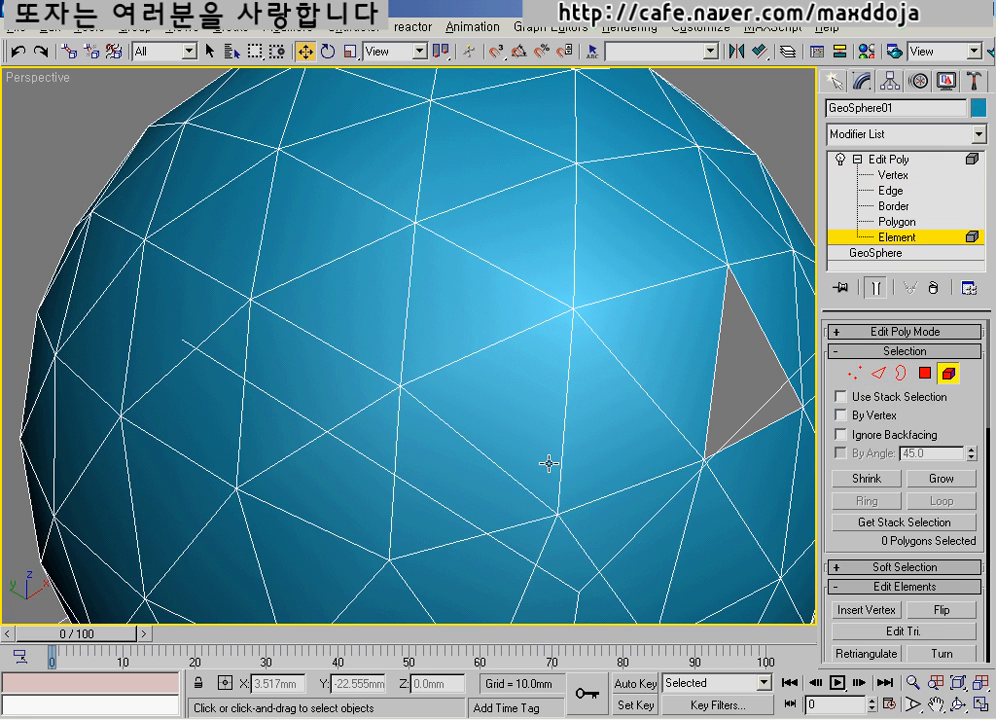
# Cycle twice through all five Edit Poly sub-object levels, from Vertex to Element
pyautogui.press('1')
pyautogui.press('2')
pyautogui.press('3')
pyautogui.press('4')
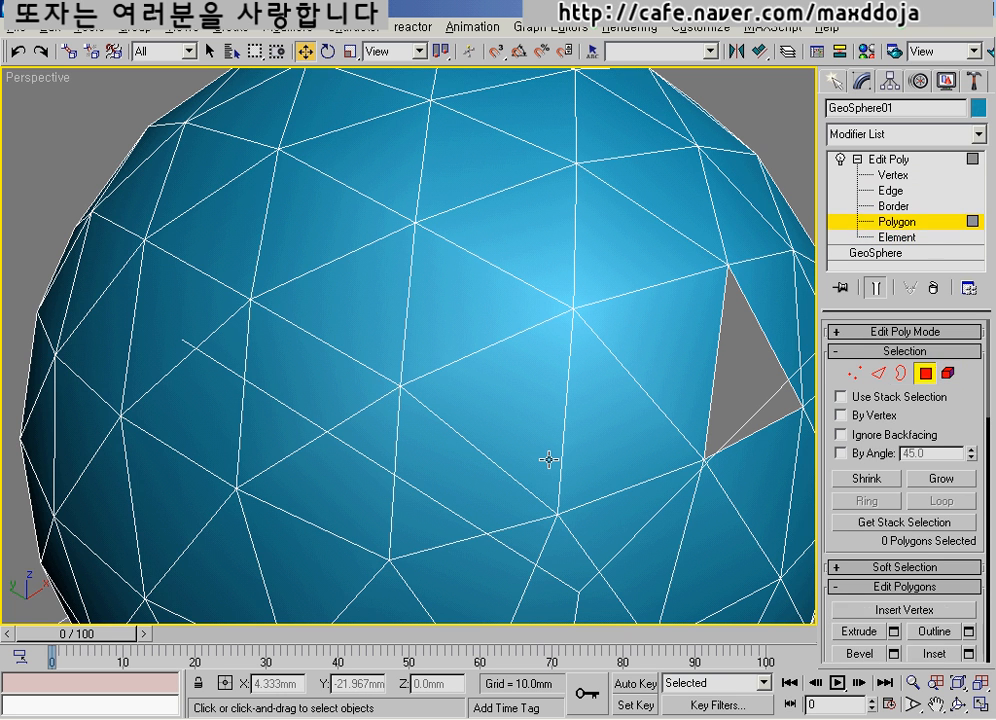
pyautogui.press('5')
pyautogui.press('1')
pyautogui.press('2')
pyautogui.press('3')
pyautogui.press('4')
pyautogui.press('5')
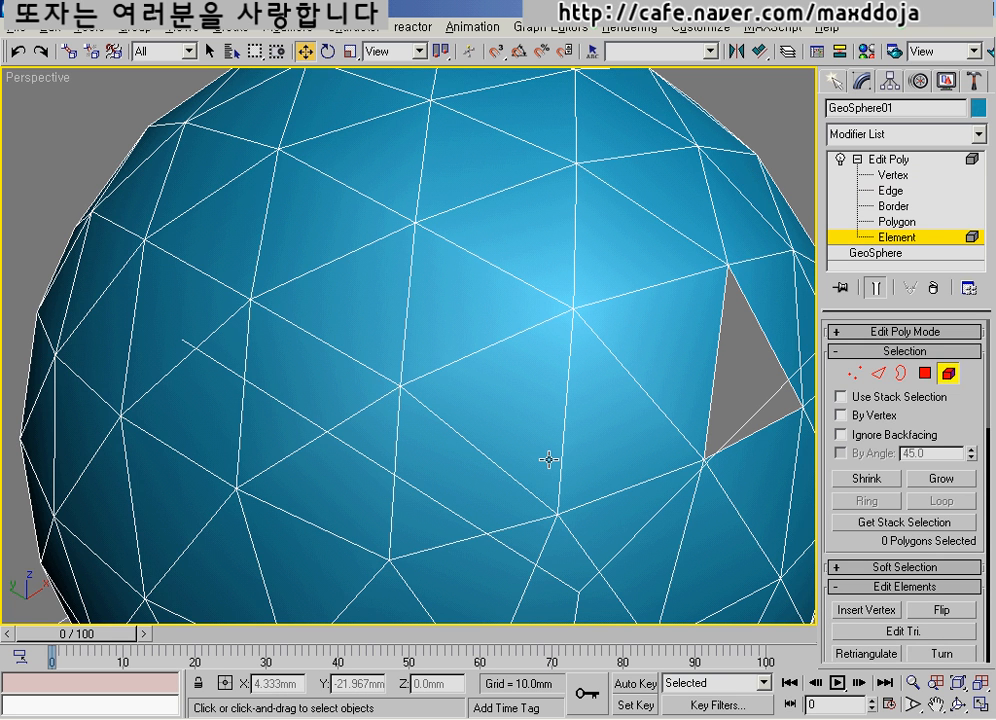
# Return to Polygon level and select several triangular faces of the geosphere one at a time
pyautogui.click(924, 375)
pyautogui.click(450, 295)
pyautogui.click(504, 393)
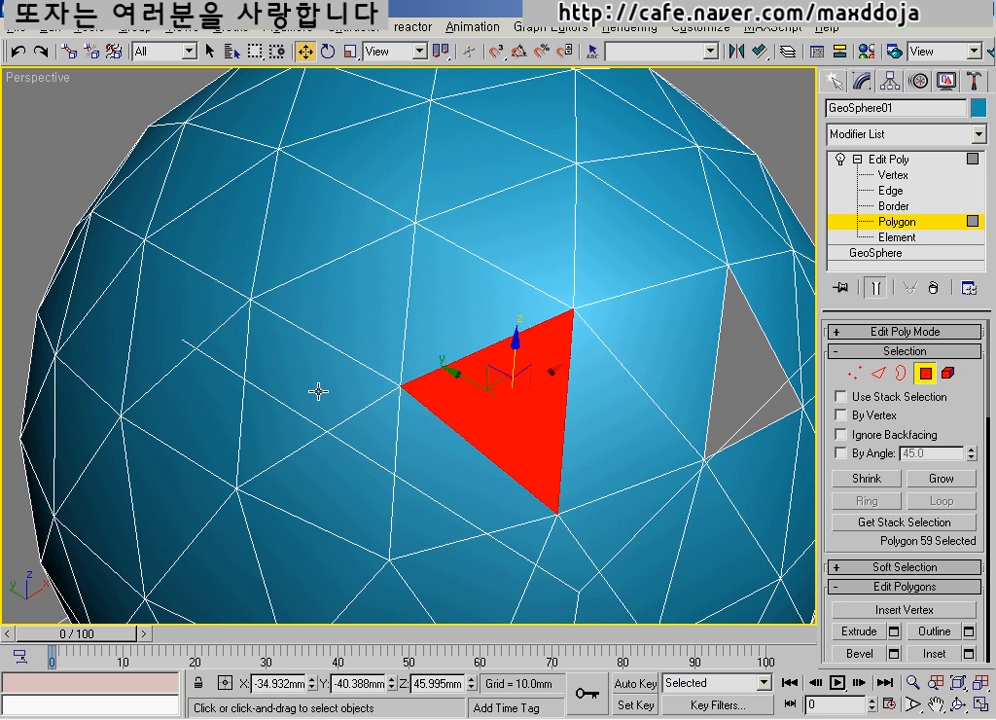
pyautogui.click(318, 391)
pyautogui.click(289, 222)
pyautogui.click(371, 156)
pyautogui.moveTo(371, 160); pyautogui.dragTo(447, 340, button='middle')
pyautogui.moveTo(474, 257); pyautogui.dragTo(457, 246, button='middle')
pyautogui.scroll(-2, 482, 313)
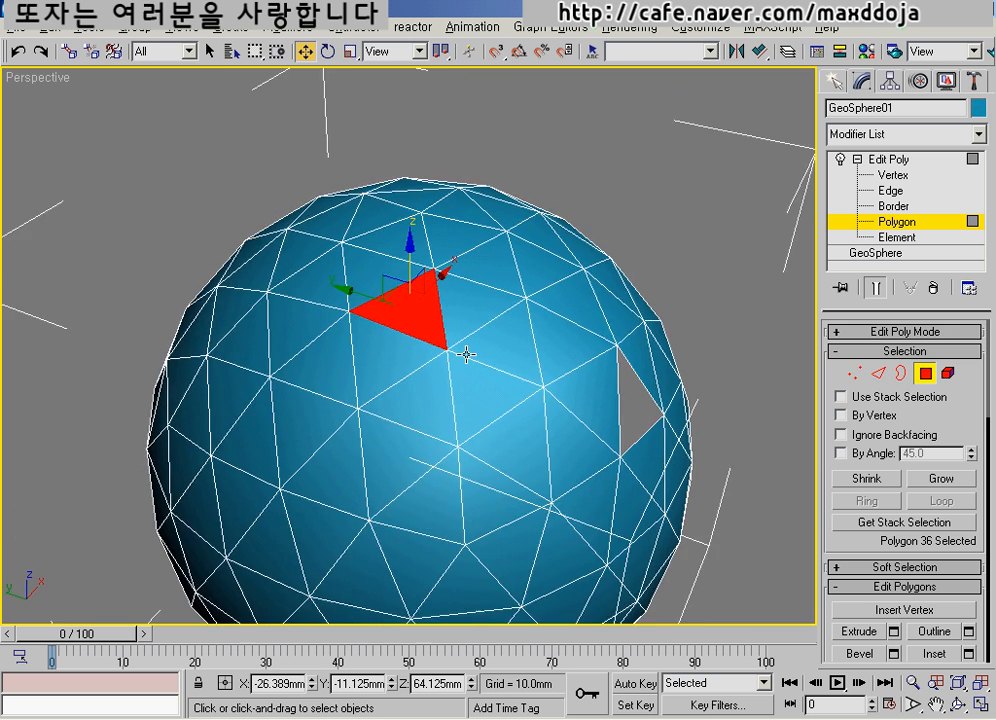
pyautogui.moveTo(465, 353); pyautogui.dragTo(491, 271, button='middle')
pyautogui.scroll(-2, 491, 271)
# Select a group of seven neighbouring triangular polygons on the front of the geosphere, and deselect them all
pyautogui.click(253, 193)
pyautogui.click(428, 251)
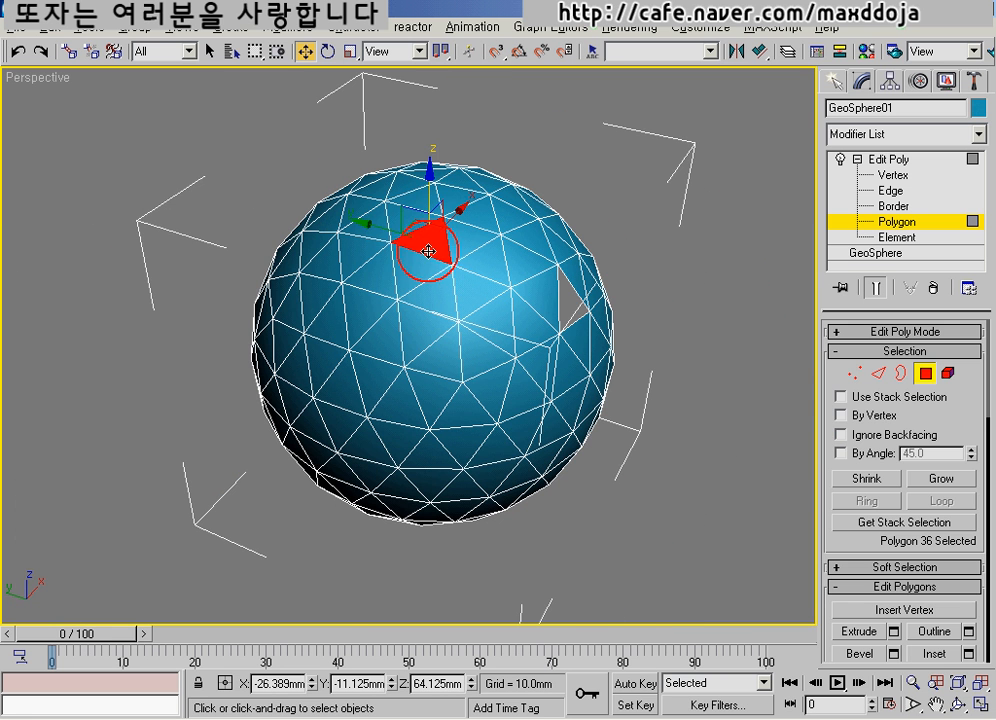
pyautogui.keyDown('ctrl'); pyautogui.click(416, 266); pyautogui.keyUp('ctrl')
pyautogui.keyDown('ctrl'); pyautogui.click(450, 309); pyautogui.keyUp('ctrl')
pyautogui.keyDown('ctrl'); pyautogui.click(417, 333); pyautogui.keyUp('ctrl')
pyautogui.keyDown('ctrl'); pyautogui.click(386, 339); pyautogui.keyUp('ctrl')
pyautogui.keyDown('ctrl'); pyautogui.click(367, 311); pyautogui.keyUp('ctrl')
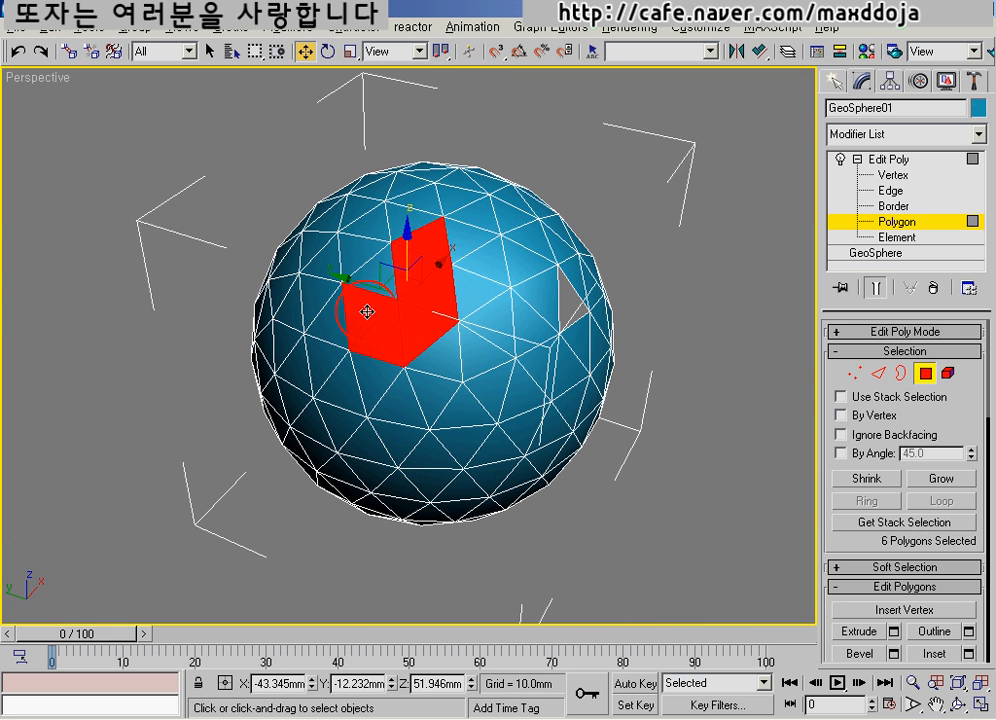
pyautogui.keyDown('ctrl'); pyautogui.click(378, 274); pyautogui.keyUp('ctrl')
pyautogui.click(406, 137)
pyautogui.keyDown('alt'); pyautogui.moveTo(327, 460); pyautogui.dragTo(302, 350, button='middle'); pyautogui.keyUp('alt')
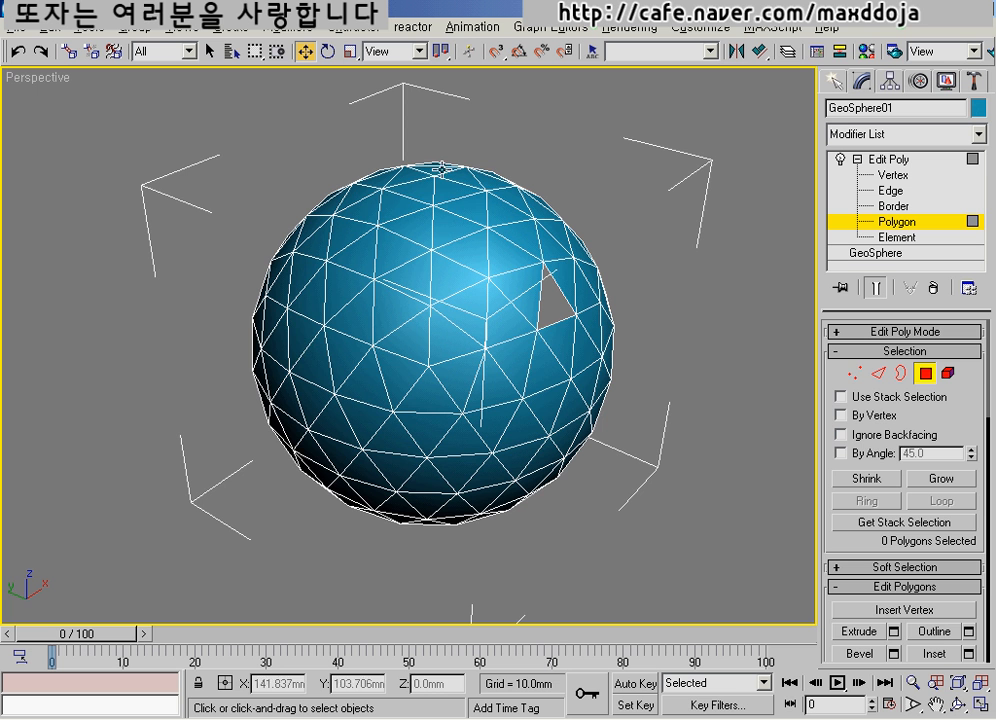
# Switch to Element level, select the entire geosphere as one element, and deselect it
pyautogui.click(947, 376)
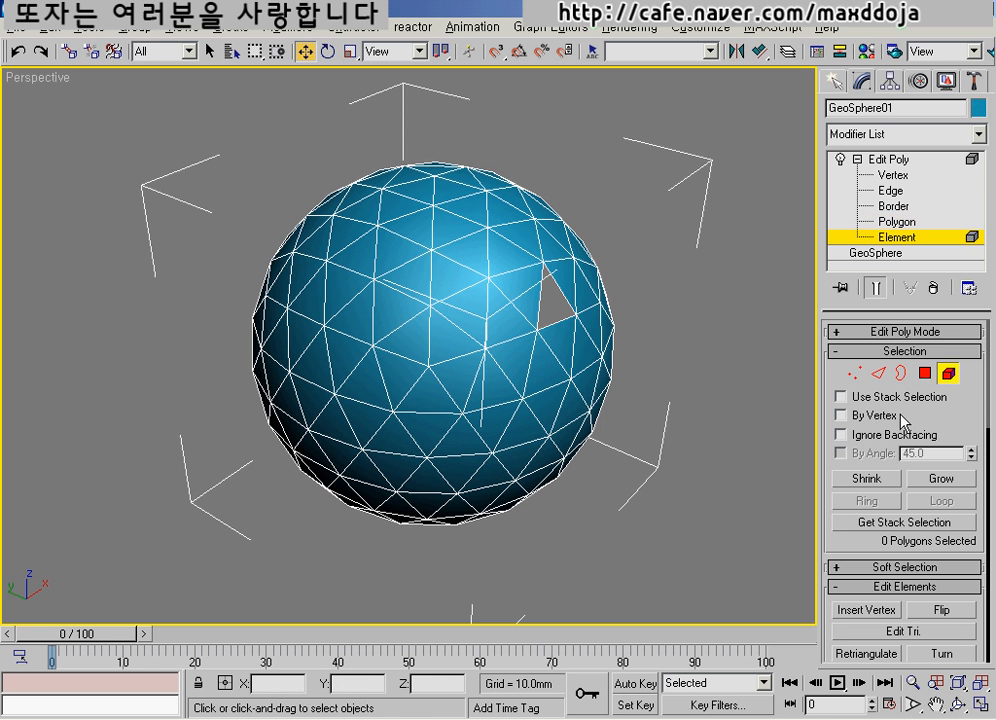
pyautogui.click(465, 338)
pyautogui.moveTo(413, 427)
pyautogui.keyDown('alt'); pyautogui.mouseDown(button='middle')
pyautogui.moveTo(509, 201)
pyautogui.moveTo(258, 367)
pyautogui.moveTo(327, 460)
pyautogui.moveTo(570, 402)
pyautogui.moveTo(393, 429)
pyautogui.moveTo(498, 415)
pyautogui.moveTo(407, 410)
pyautogui.mouseUp(button='middle'); pyautogui.keyUp('alt')
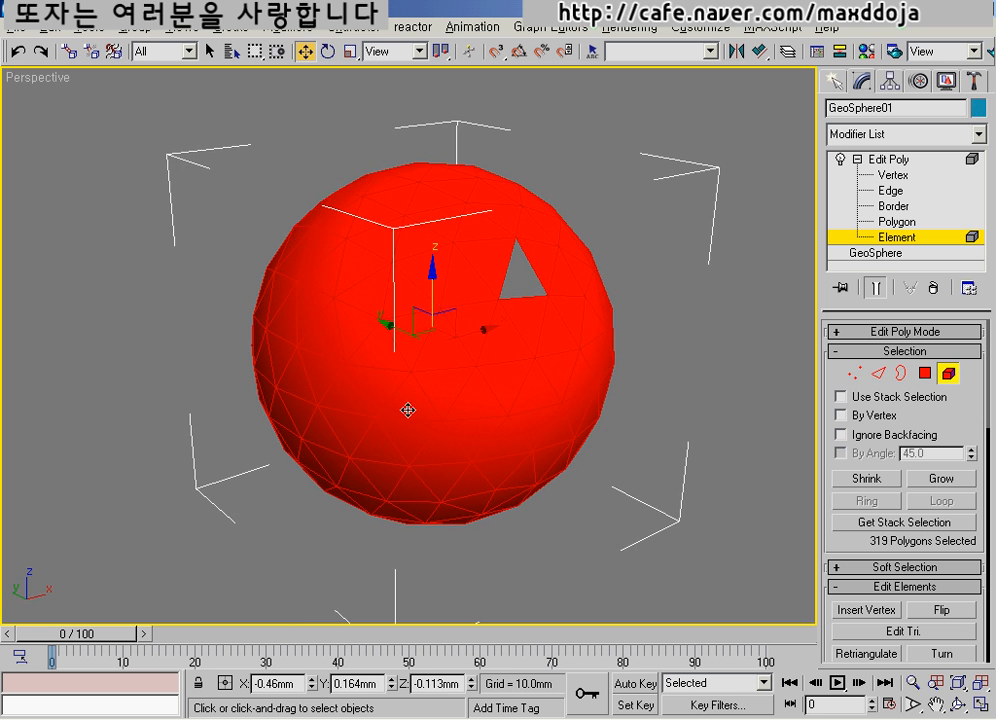
pyautogui.click(696, 347)
pyautogui.keyDown('alt'); pyautogui.moveTo(696, 347); pyautogui.dragTo(494, 362, button='middle'); pyautogui.keyUp('alt')
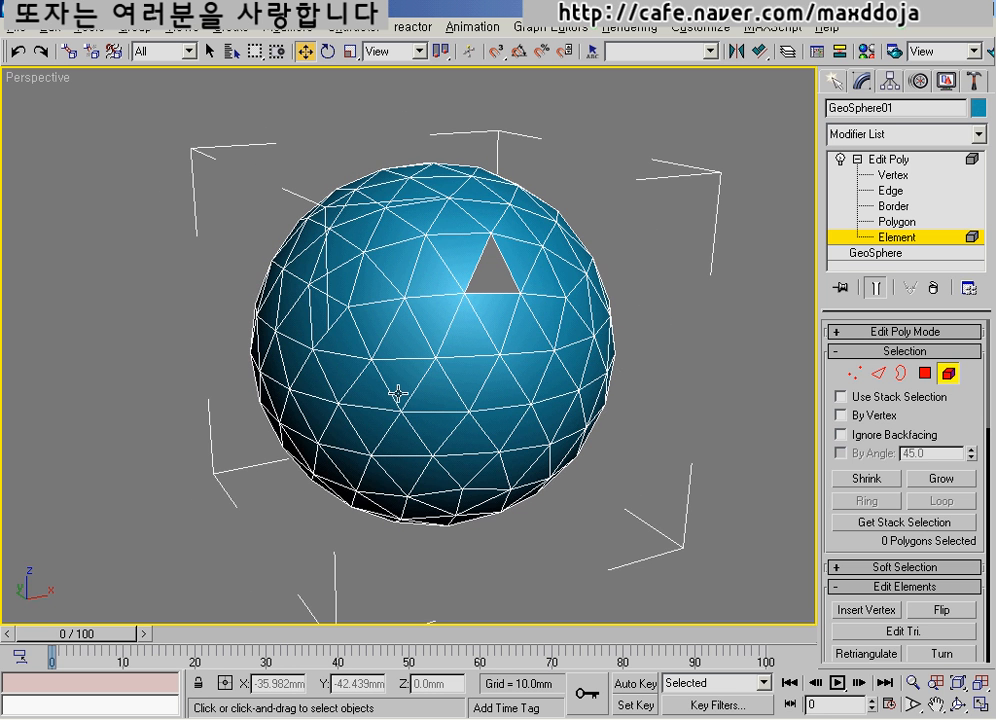
pyautogui.keyDown('alt'); pyautogui.moveTo(400, 396); pyautogui.dragTo(450, 396, button='middle'); pyautogui.keyUp('alt')
# Create a standard Sphere primitive, slightly smaller than the geosphere, beside it
pyautogui.click(830, 83)
pyautogui.moveTo(672, 281); pyautogui.dragTo(634, 273, button='middle')
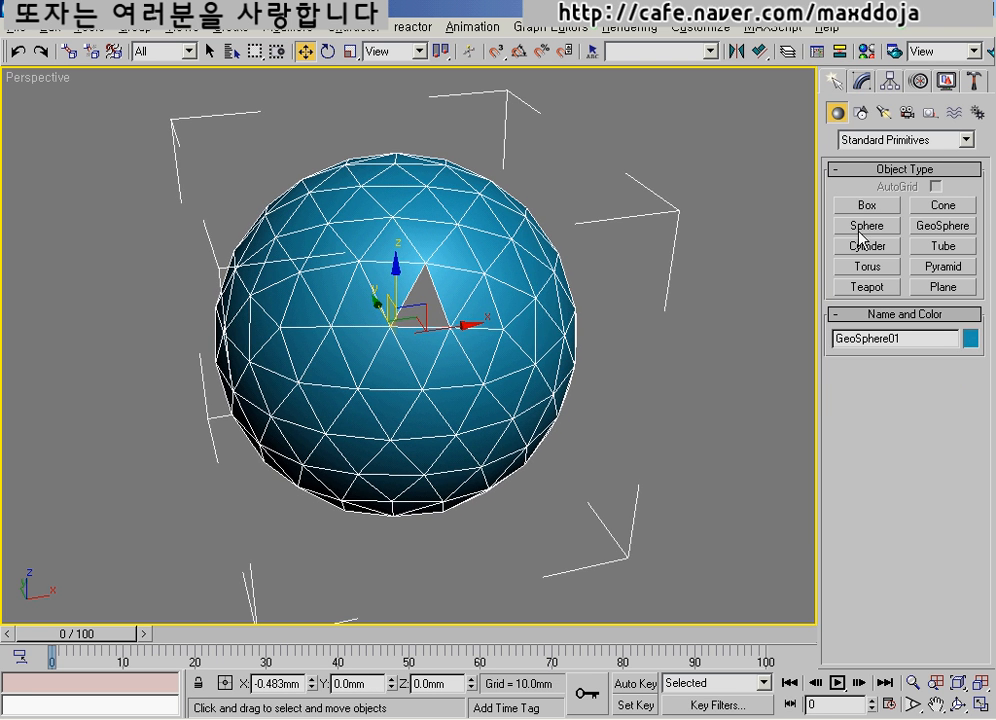
pyautogui.moveTo(645, 321); pyautogui.dragTo(581, 314, button='middle')
pyautogui.click(874, 235)
pyautogui.moveTo(690, 326); pyautogui.dragTo(714, 413)
pyautogui.press('w')
pyautogui.keyDown('alt'); pyautogui.moveTo(560, 400); pyautogui.dragTo(496, 427, button='middle'); pyautogui.keyUp('alt')
pyautogui.click(543, 486)
pyautogui.scroll(-3, 496, 427)
# Select the new sphere and the geosphere in turn to check that they are separate objects, ending on the geosphere
pyautogui.click(536, 320)
pyautogui.click(390, 341)
pyautogui.click(557, 312)
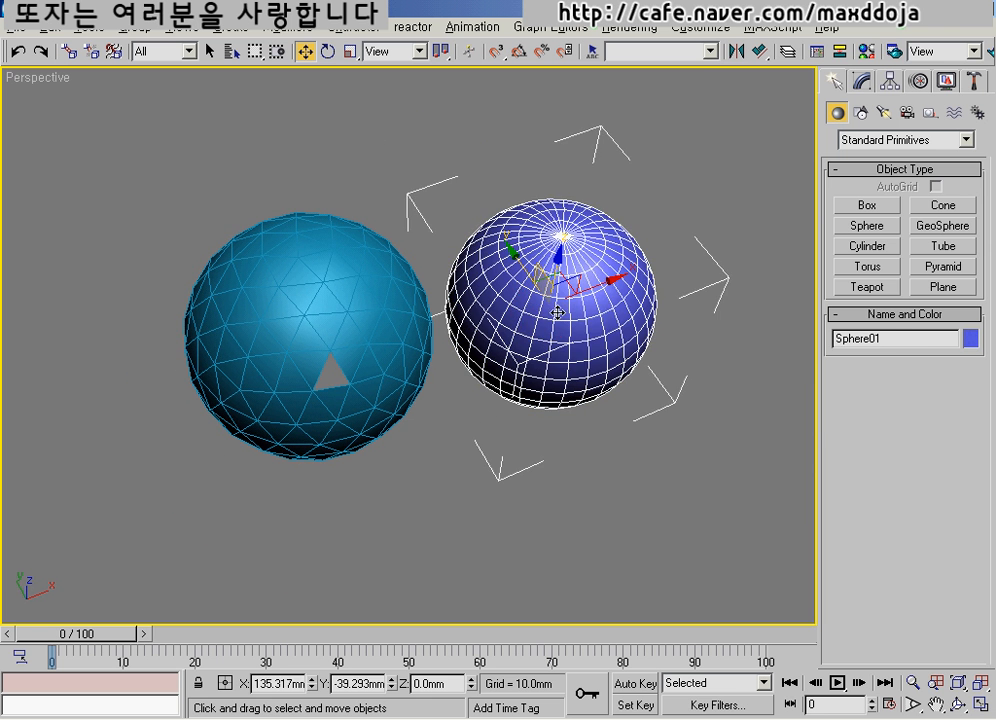
pyautogui.click(376, 348)
pyautogui.click(555, 308)
pyautogui.click(474, 487)
pyautogui.click(340, 309)
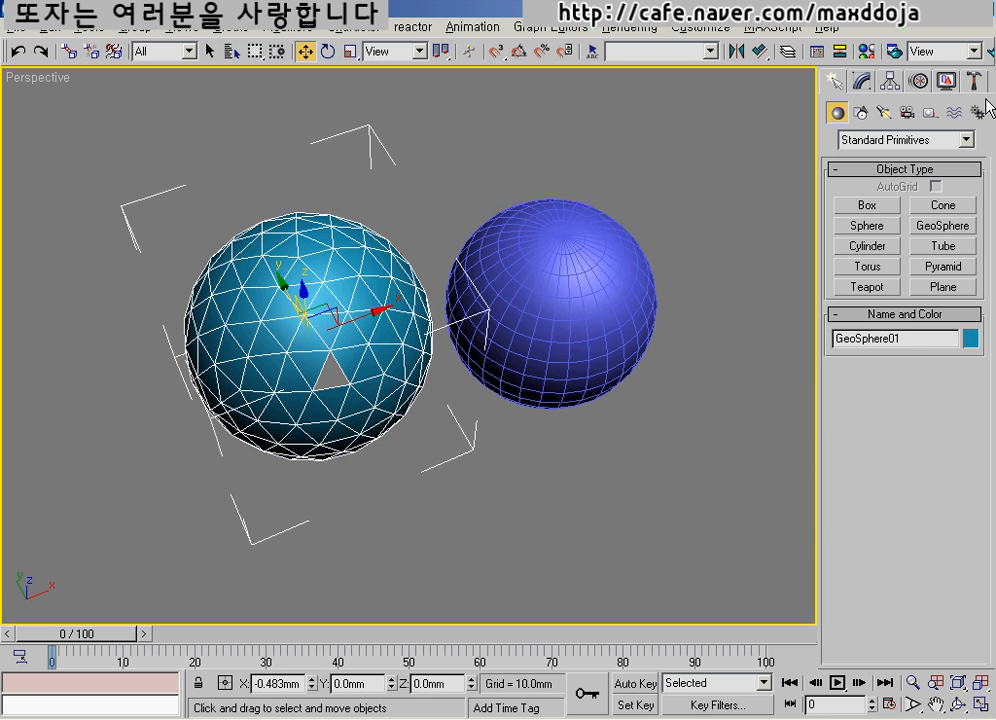
# Attach the blue sphere to the geosphere's Edit Poly mesh and leave Attach mode
pyautogui.click(860, 82)
pyautogui.moveTo(515, 396); pyautogui.dragTo(512, 375, button='middle')
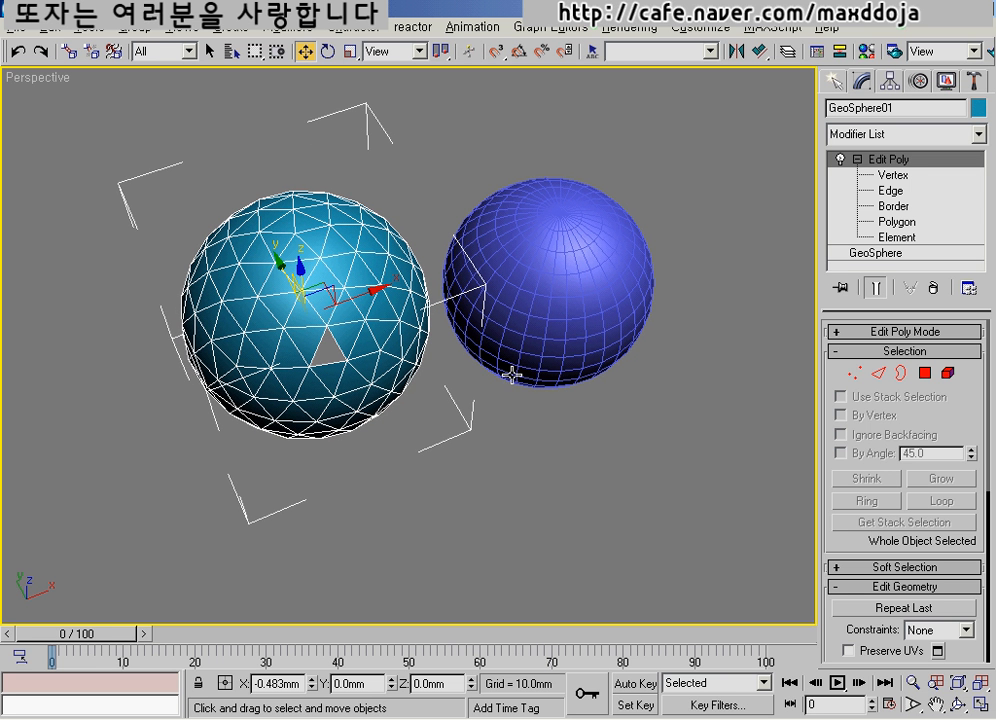
pyautogui.click(418, 466)
pyautogui.click(353, 280)
pyautogui.scroll(-5, 848, 456)
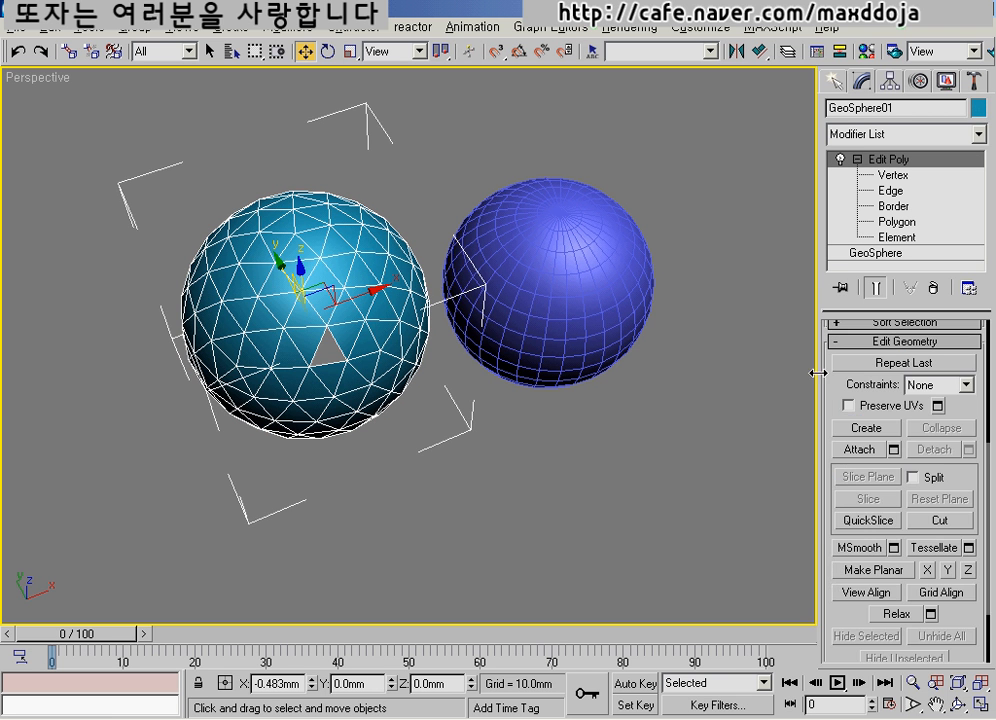
pyautogui.scroll(-1, 827, 382)
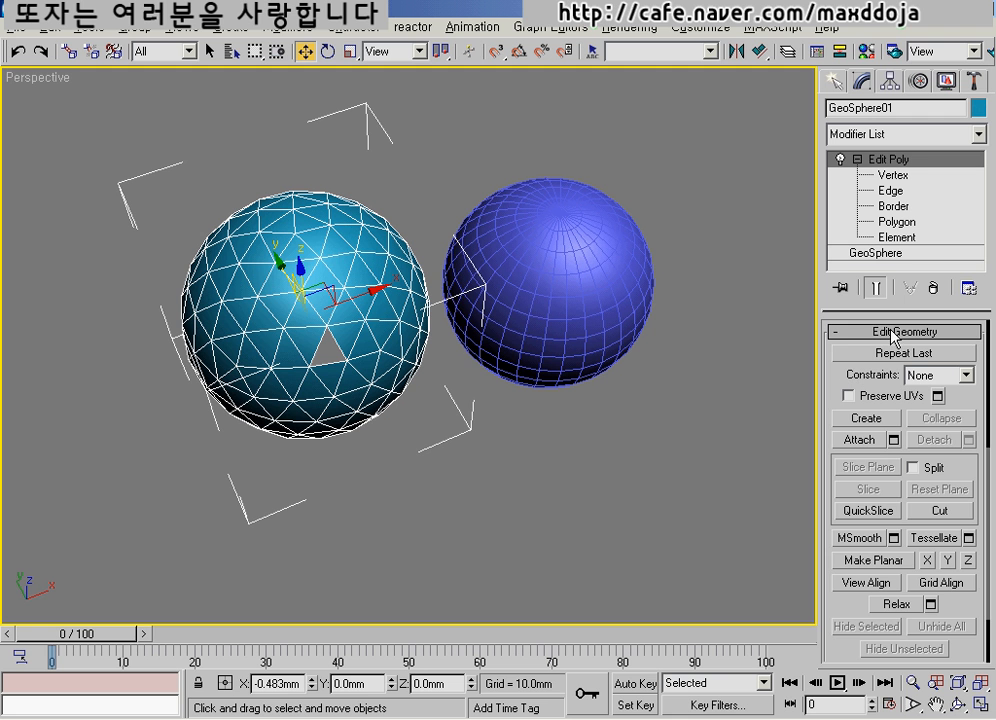
pyautogui.moveTo(827, 333)
pyautogui.mouseDown()
pyautogui.moveTo(962, 349)
pyautogui.moveTo(963, 333)
pyautogui.moveTo(825, 328)
pyautogui.mouseUp()
pyautogui.moveTo(845, 462); pyautogui.dragTo(840, 446)
pyautogui.press('Escape')
pyautogui.click(840, 443)
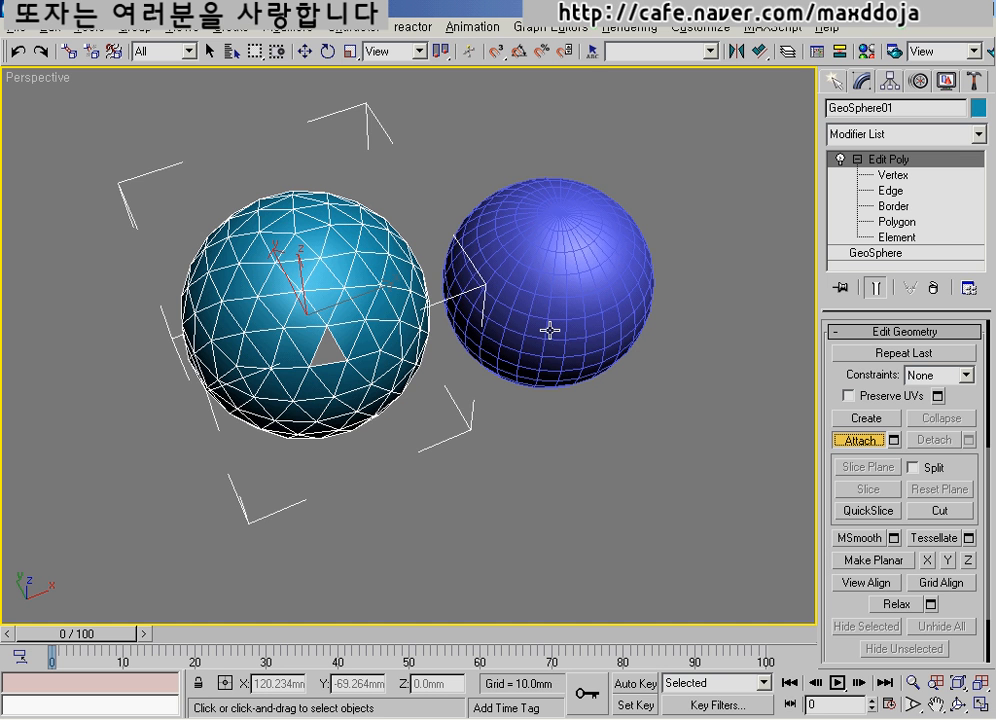
pyautogui.click(549, 330)
pyautogui.press('w')
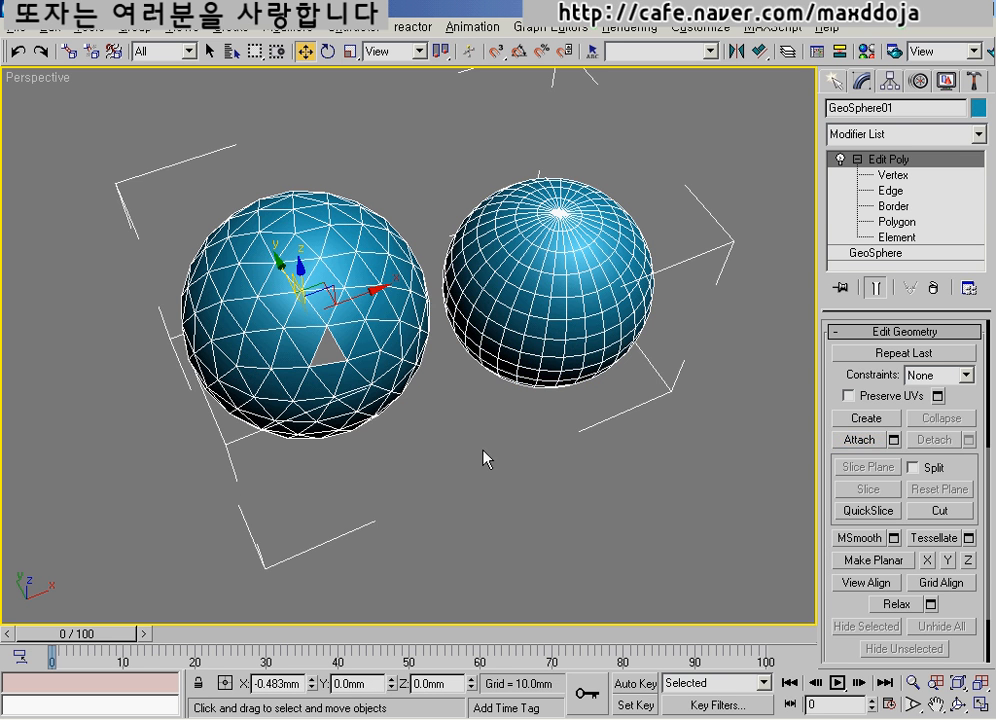
# Deselect and reselect the attached spheres to check that they behave as a single object
pyautogui.click(468, 462)
pyautogui.keyDown('alt'); pyautogui.moveTo(466, 454); pyautogui.dragTo(485, 430, button='middle'); pyautogui.keyUp('alt')
pyautogui.scroll(-4, 485, 429)
pyautogui.scroll(2, 474, 432)
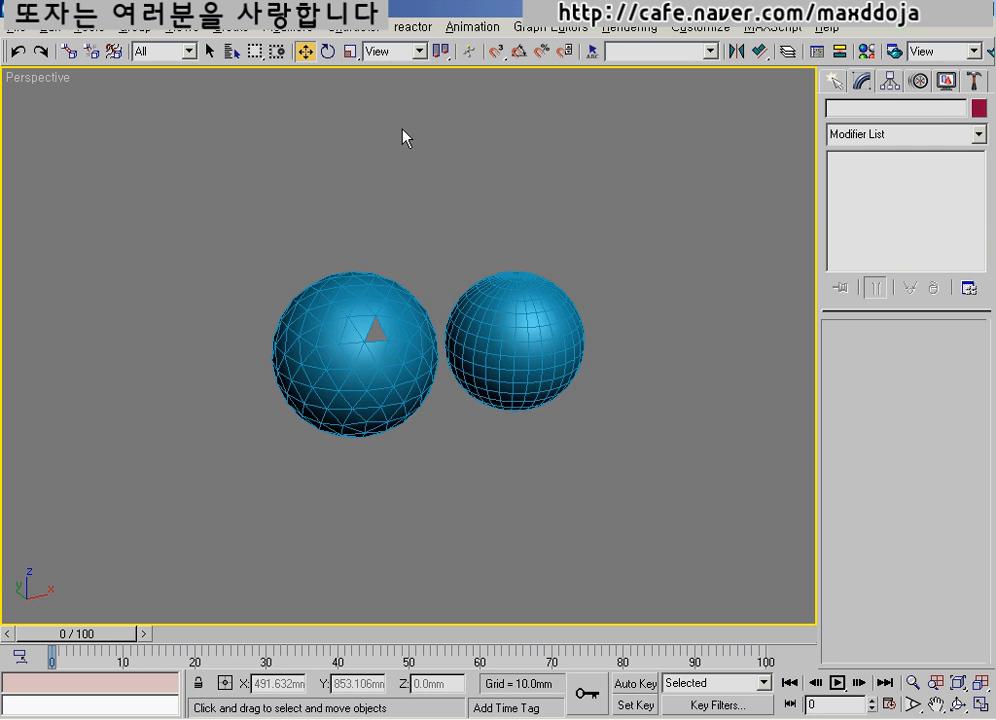
pyautogui.click(502, 391)
pyautogui.click(438, 491)
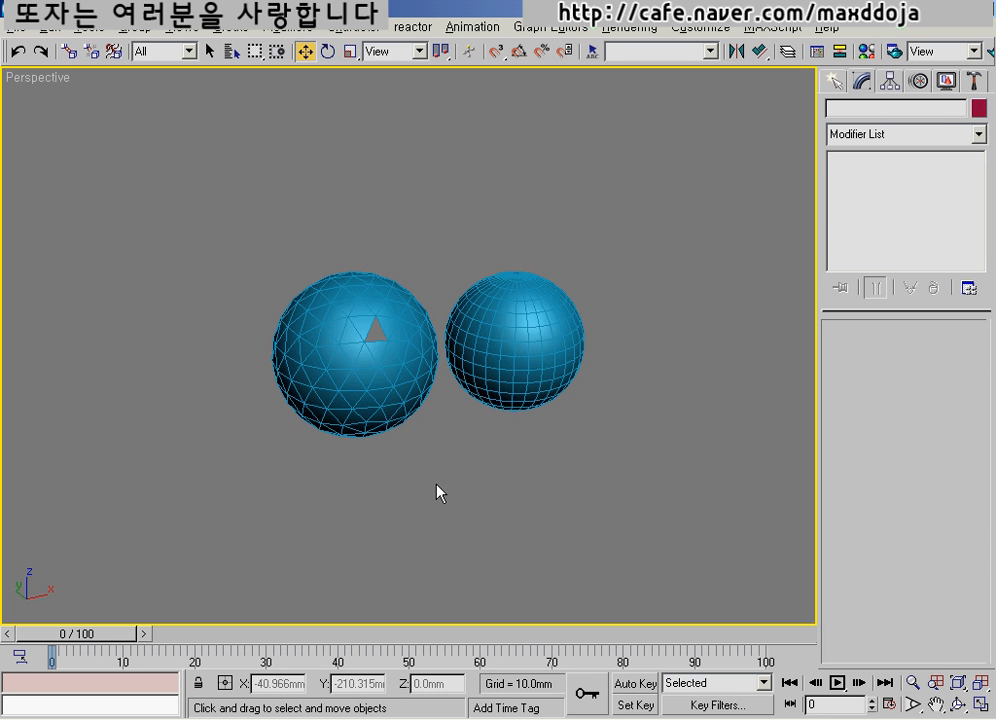
pyautogui.click(396, 412)
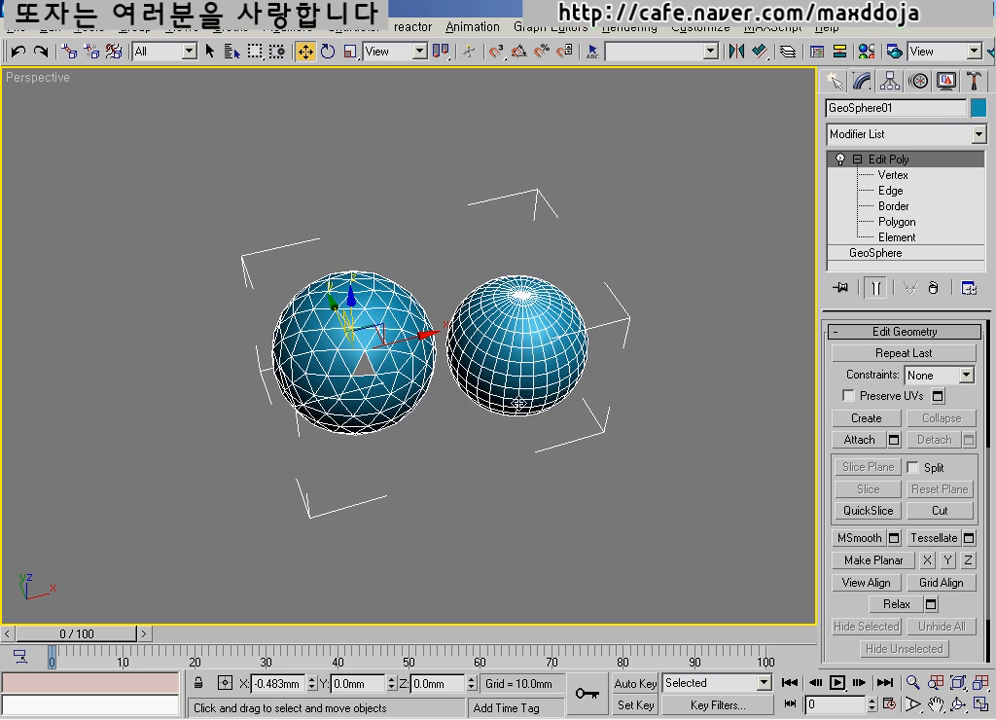
pyautogui.click(417, 444)
pyautogui.click(411, 412)
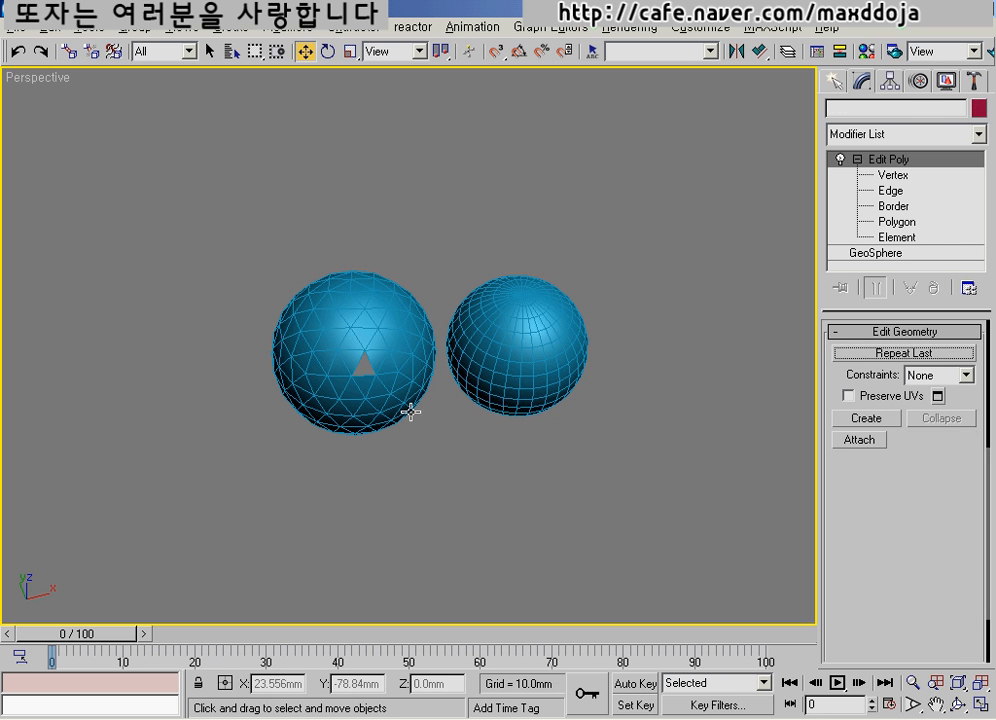
# Switch to Element level, select each of the two attached spheres in turn, and clear the selection
pyautogui.click(938, 237)
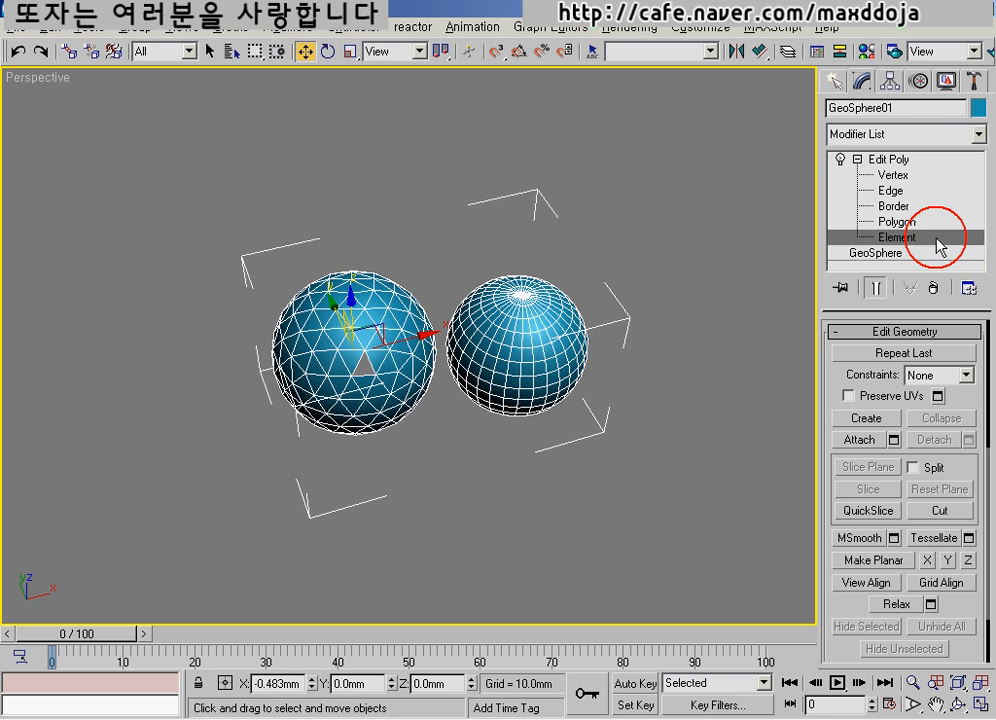
pyautogui.click(382, 407)
pyautogui.click(483, 393)
pyautogui.click(367, 412)
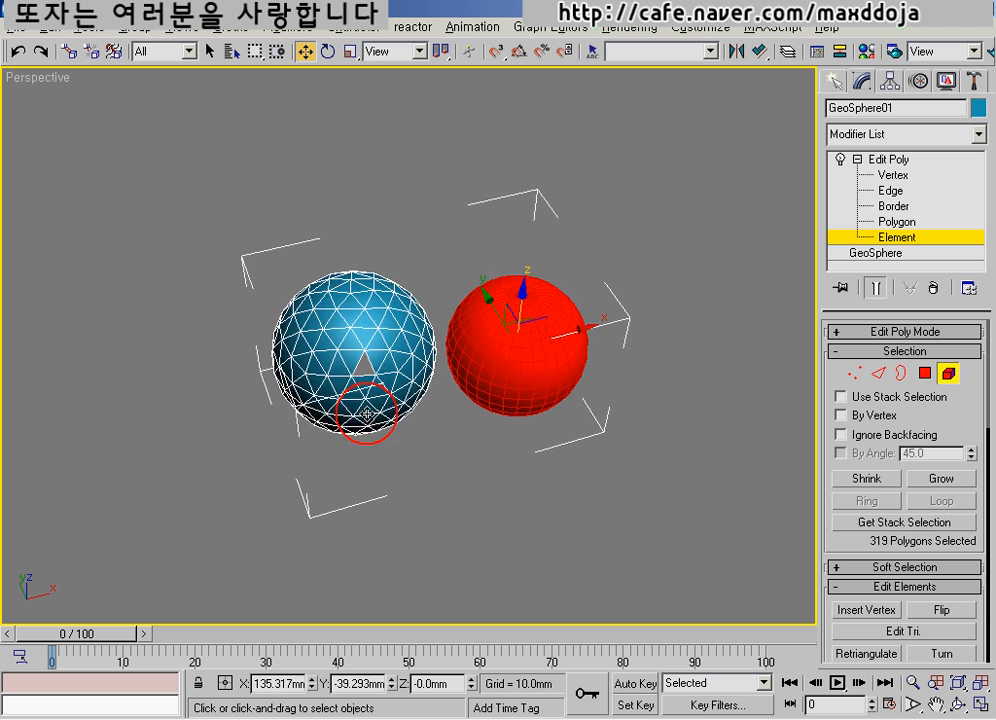
pyautogui.click(536, 386)
pyautogui.click(671, 465)
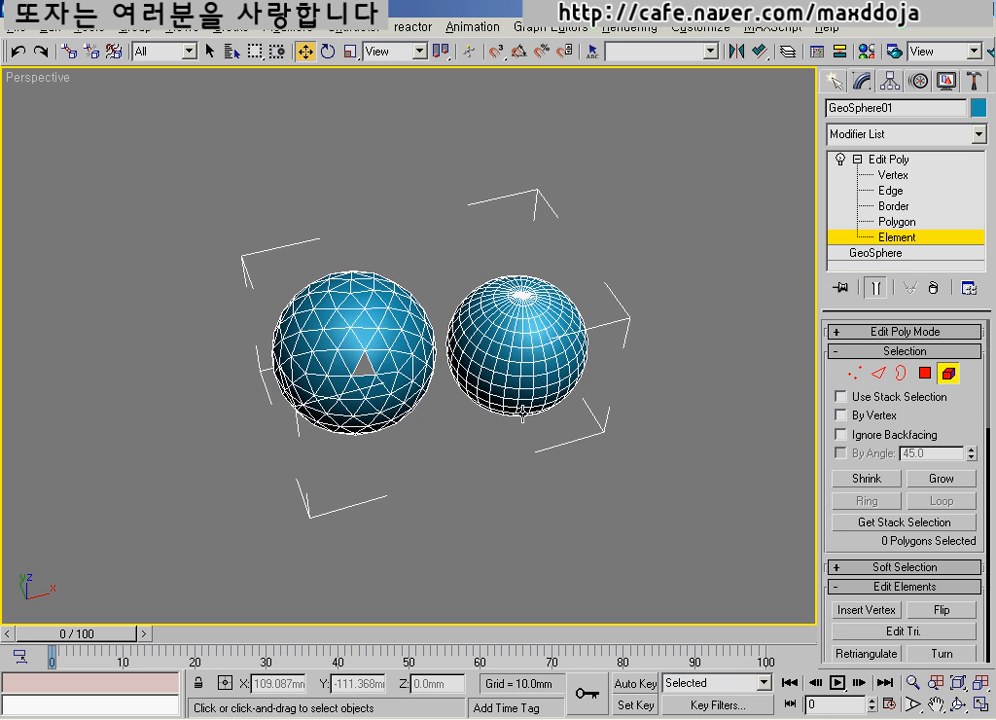
pyautogui.click(490, 470)
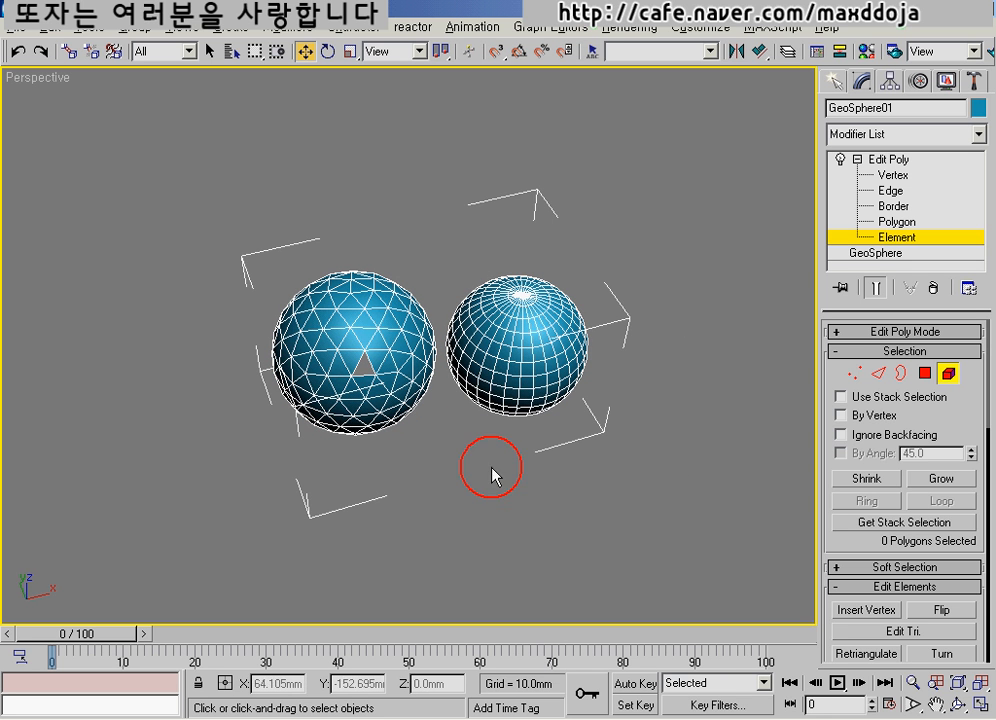
# Select the attached sphere as an element, region-select its faces at Polygon level, and clear the selection
pyautogui.click(519, 390)
pyautogui.click(931, 222)
pyautogui.moveTo(672, 478); pyautogui.dragTo(540, 236)
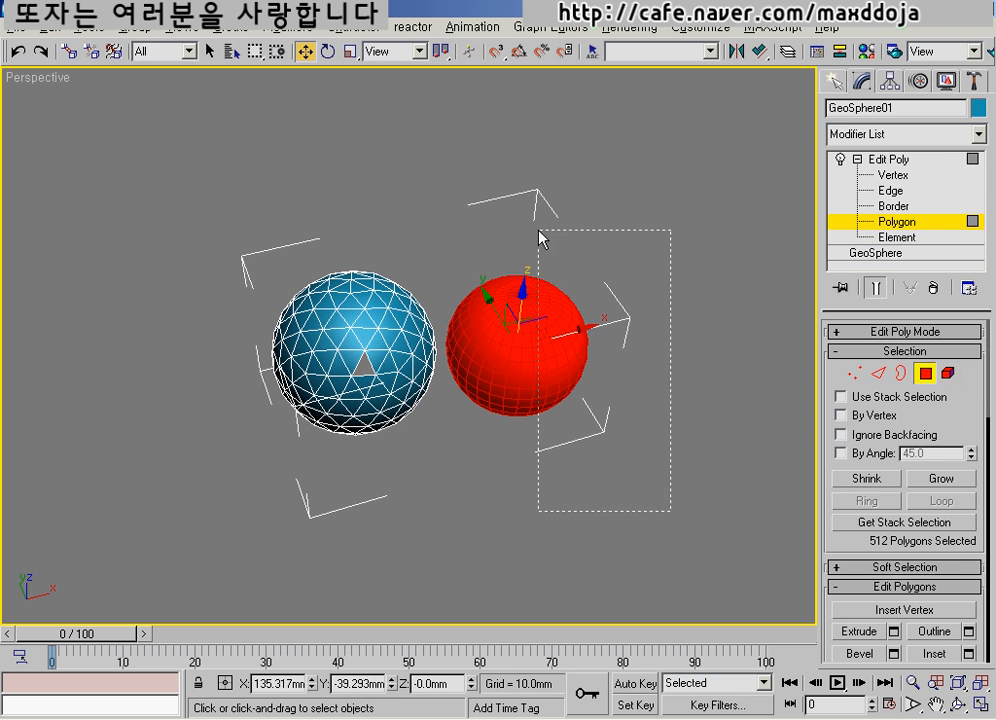
pyautogui.click(550, 443)
# At Element level, select the attached sphere beside the geosphere and detach it as a separate object
pyautogui.click(897, 237)
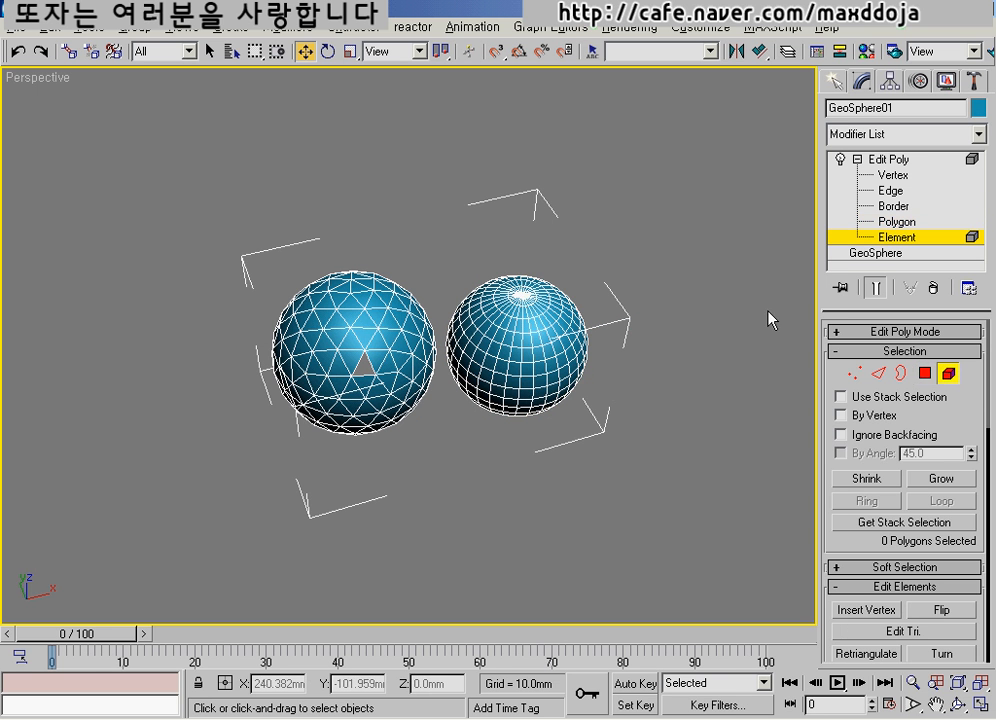
pyautogui.click(584, 366)
pyautogui.moveTo(856, 544); pyautogui.dragTo(838, 290)
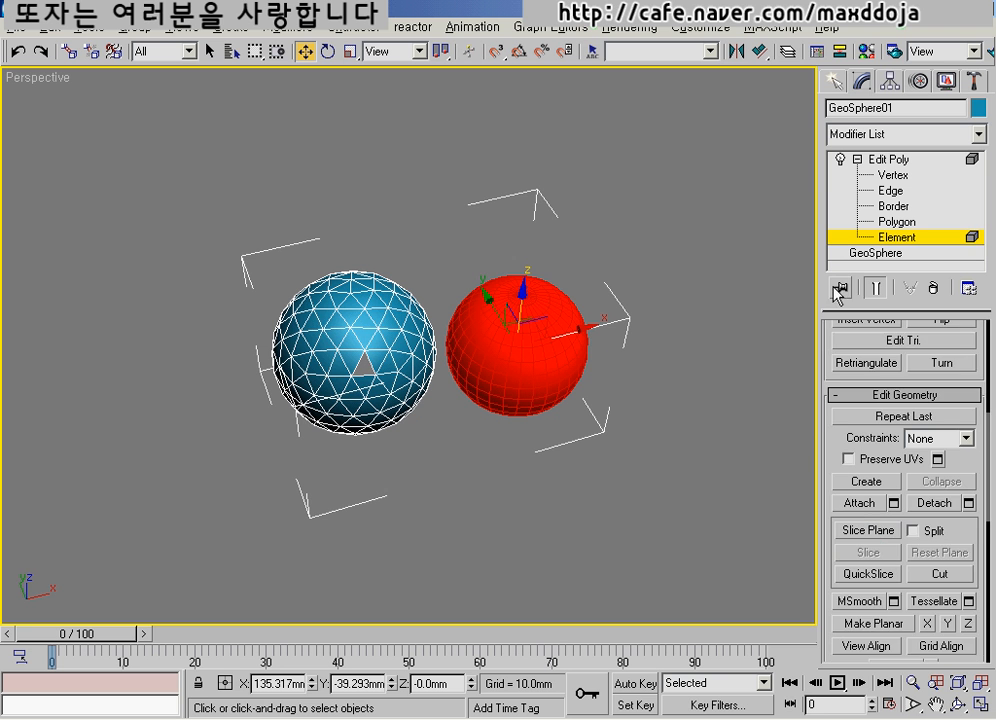
pyautogui.moveTo(855, 487); pyautogui.dragTo(858, 398)
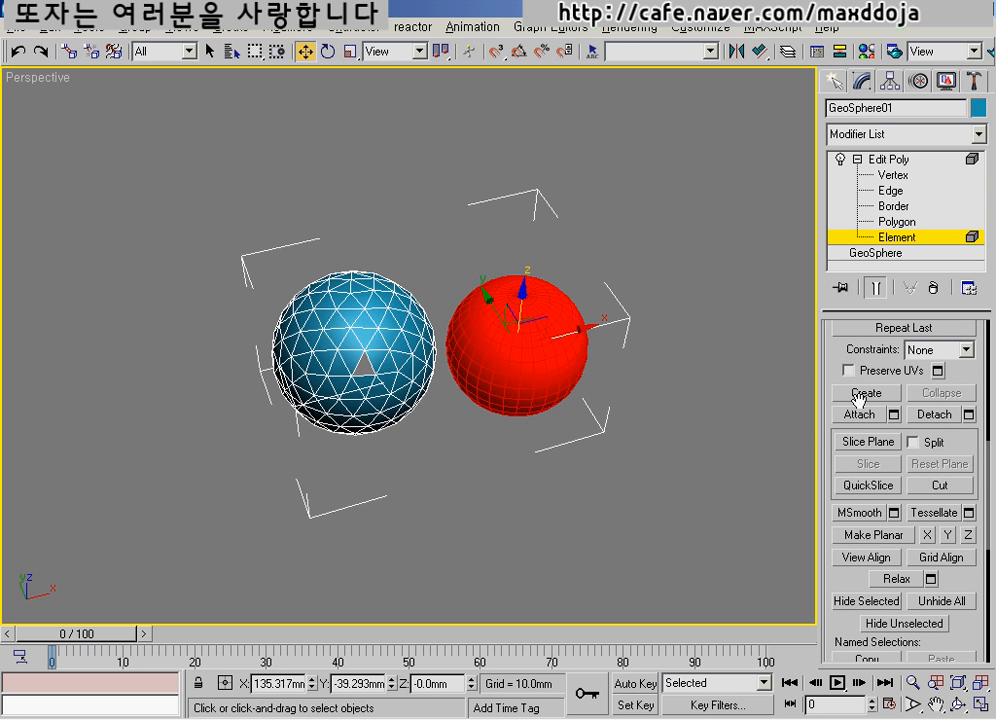
pyautogui.click(932, 415)
pyautogui.click(520, 492)
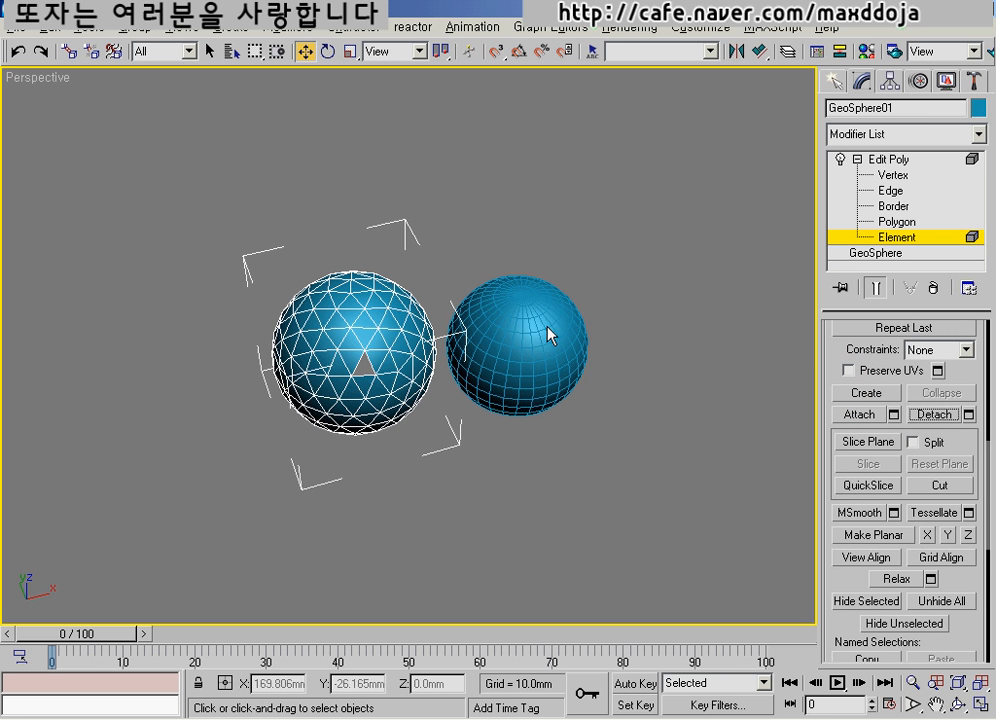
pyautogui.keyDown('alt'); pyautogui.moveTo(530, 410); pyautogui.dragTo(519, 380, button='middle'); pyautogui.keyUp('alt')
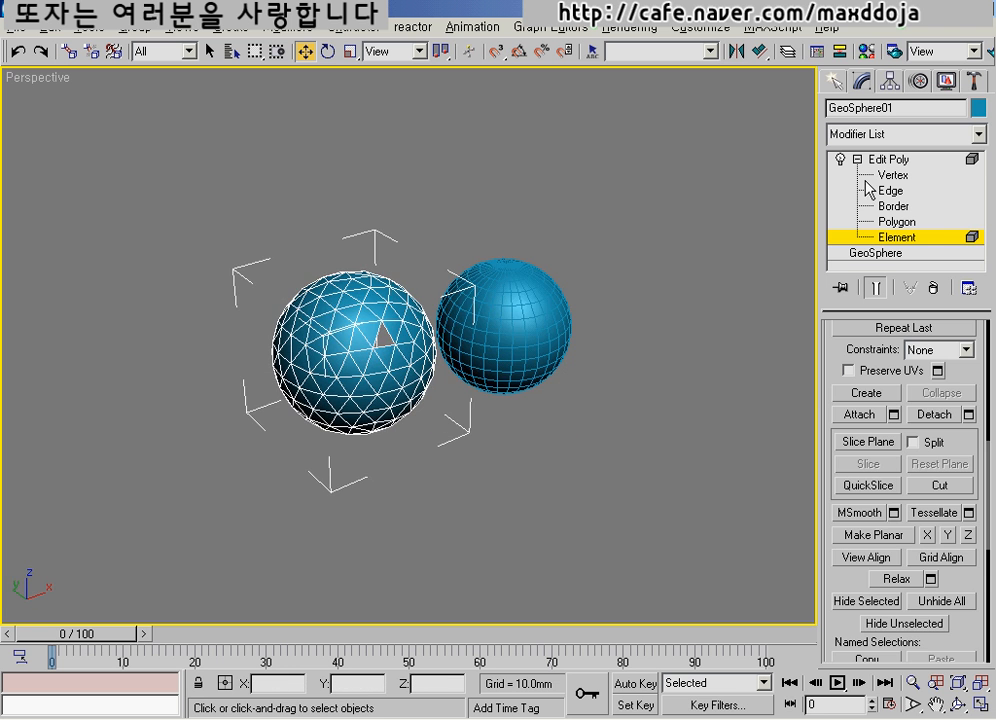
# Leave Element level, delete the detached sphere, and reselect the geosphere
pyautogui.click(925, 245)
pyautogui.click(520, 361)
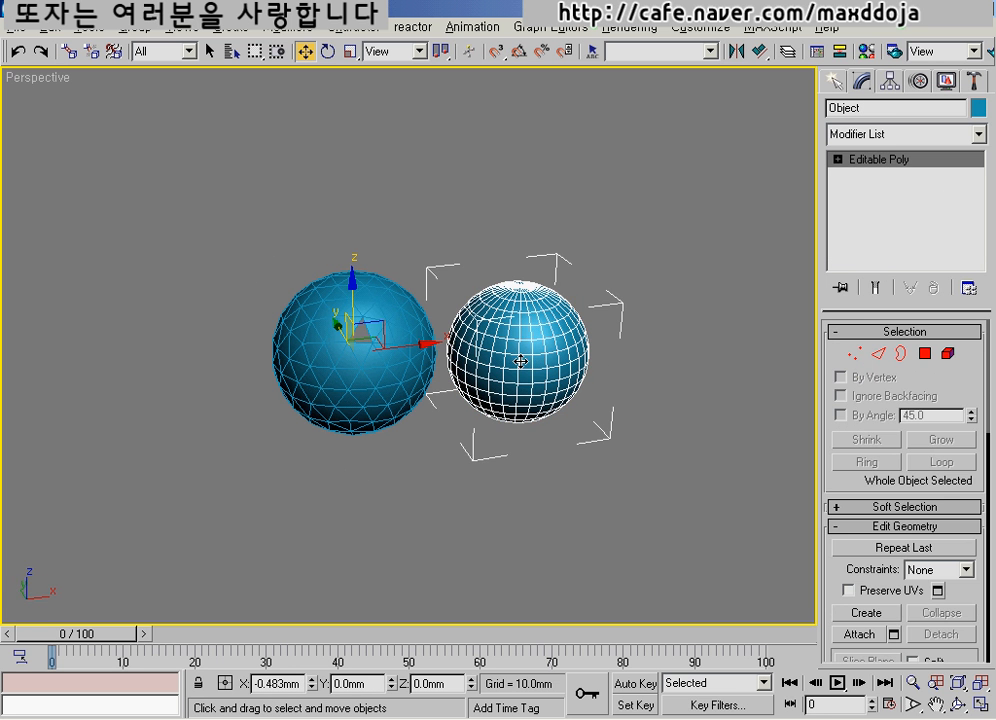
pyautogui.press('Delete')
pyautogui.moveTo(352, 358); pyautogui.dragTo(429, 321, button='middle')
pyautogui.click(542, 253)
pyautogui.scroll(5, 430, 318)
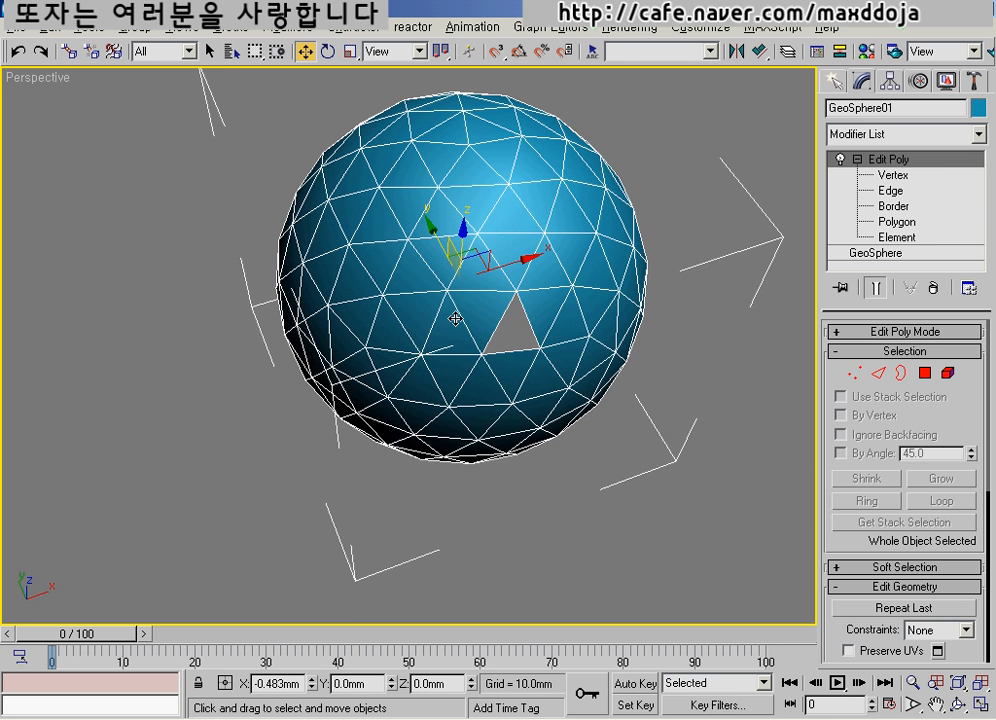
# Step through the geosphere's Vertex, Edge, Border, Polygon and Element levels to review them
pyautogui.click(900, 175)
pyautogui.click(895, 190)
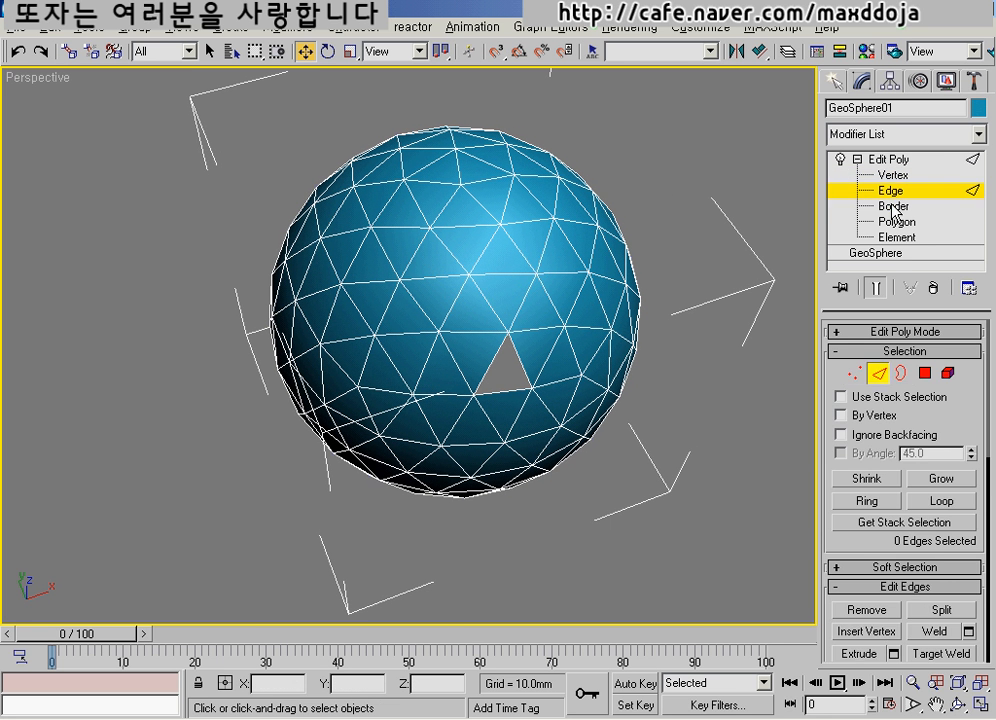
pyautogui.click(893, 206)
pyautogui.click(867, 218)
pyautogui.click(890, 237)
pyautogui.moveTo(615, 345); pyautogui.dragTo(584, 372, button='middle')
pyautogui.keyDown('alt'); pyautogui.moveTo(584, 372); pyautogui.dragTo(568, 346, button='middle'); pyautogui.keyUp('alt')
# Widen the command area to two columns, leave Element level, and collapse the Selection and Edit Geometry rollouts
pyautogui.click(843, 352)
pyautogui.moveTo(818, 304); pyautogui.dragTo(744, 311)
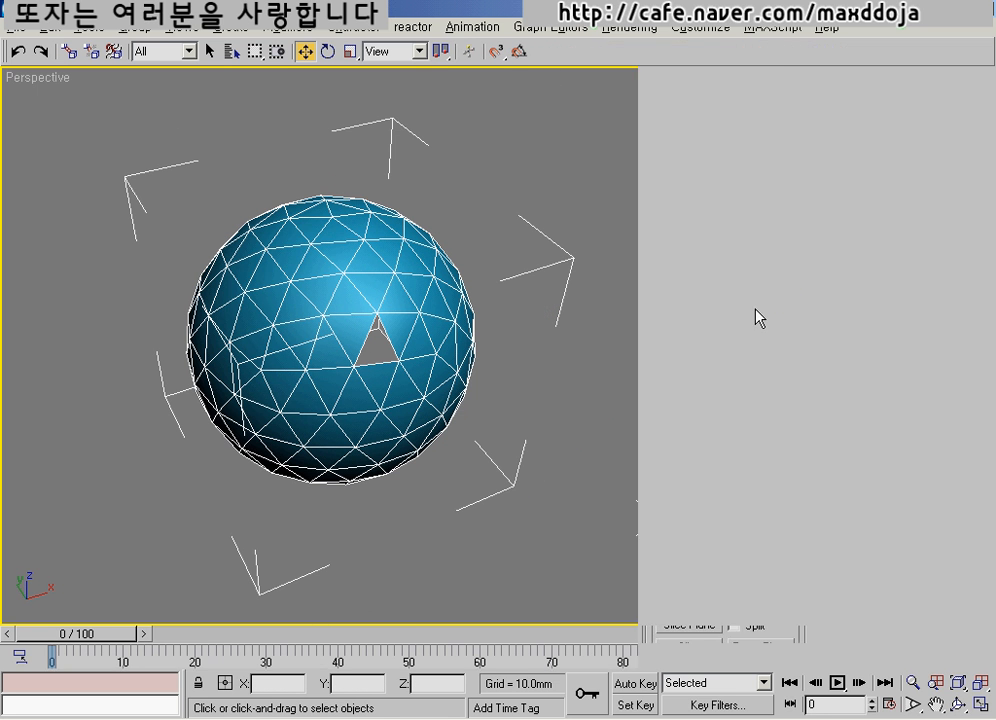
pyautogui.click(747, 240)
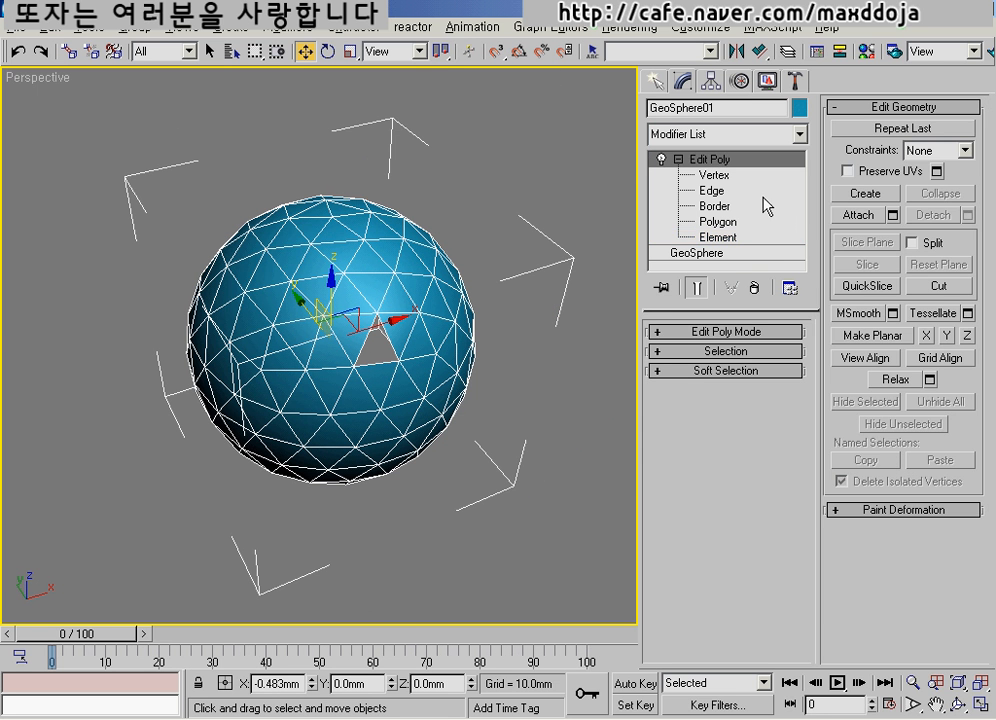
pyautogui.click(679, 158)
pyautogui.click(856, 108)
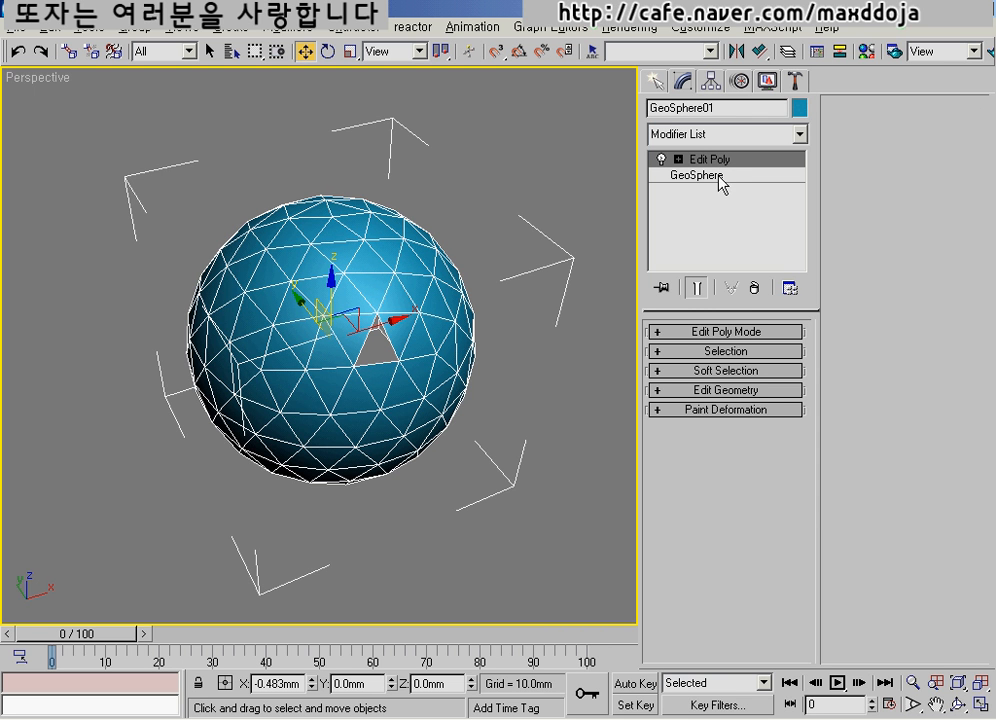
# Expand Edit Poly's sub-levels and switch Element level on and off to compare its rollouts with the object-level ones
pyautogui.click(679, 159)
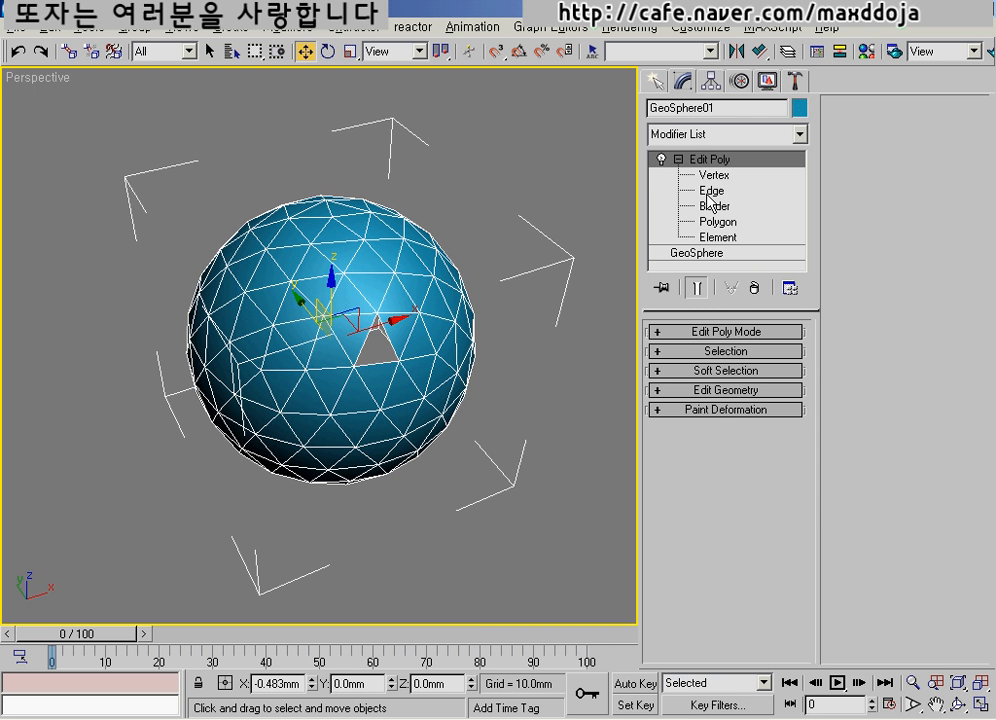
pyautogui.click(706, 237)
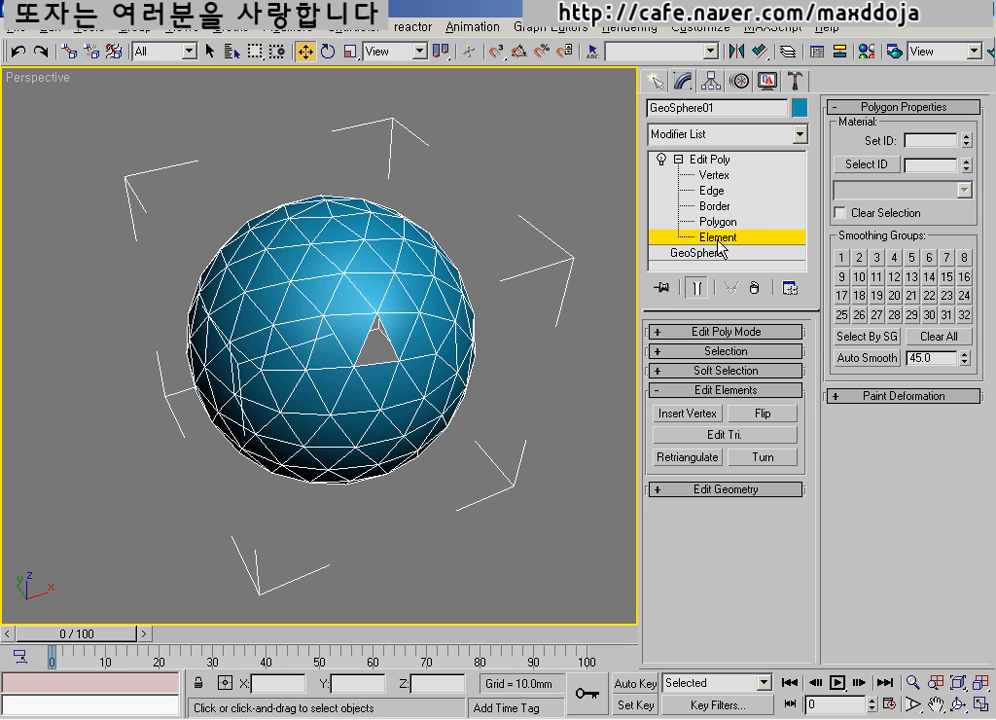
pyautogui.click(715, 238)
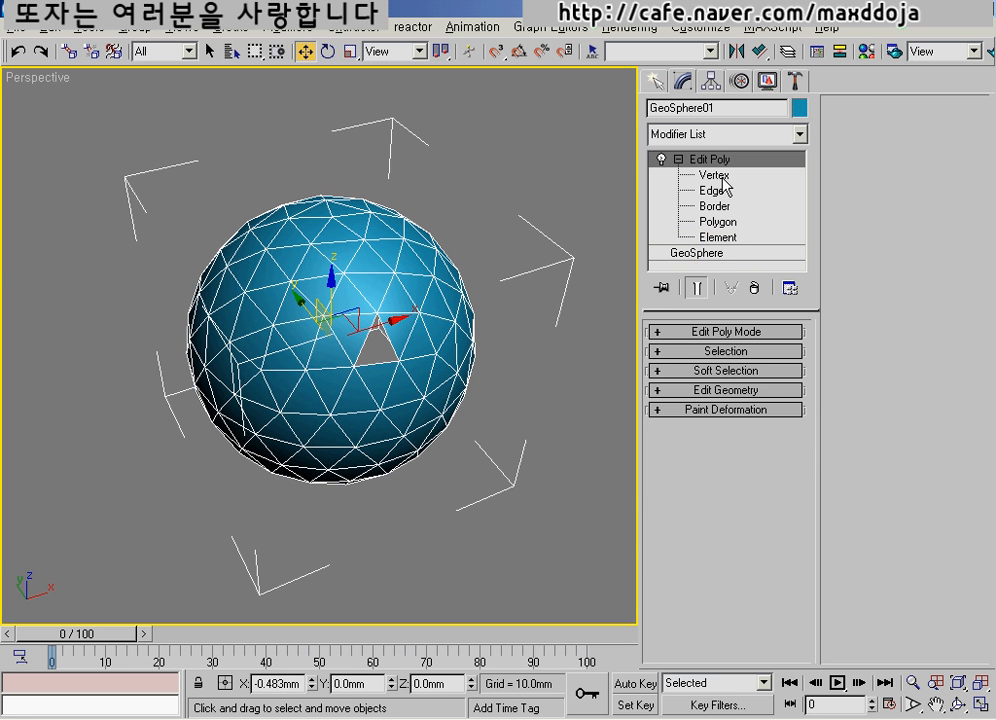
pyautogui.click(731, 238)
pyautogui.click(725, 238)
pyautogui.moveTo(677, 327)
pyautogui.mouseDown()
pyautogui.moveTo(690, 356)
pyautogui.moveTo(676, 374)
pyautogui.mouseUp()
pyautogui.moveTo(668, 384)
pyautogui.mouseDown()
pyautogui.moveTo(682, 396)
pyautogui.moveTo(670, 418)
pyautogui.mouseUp()
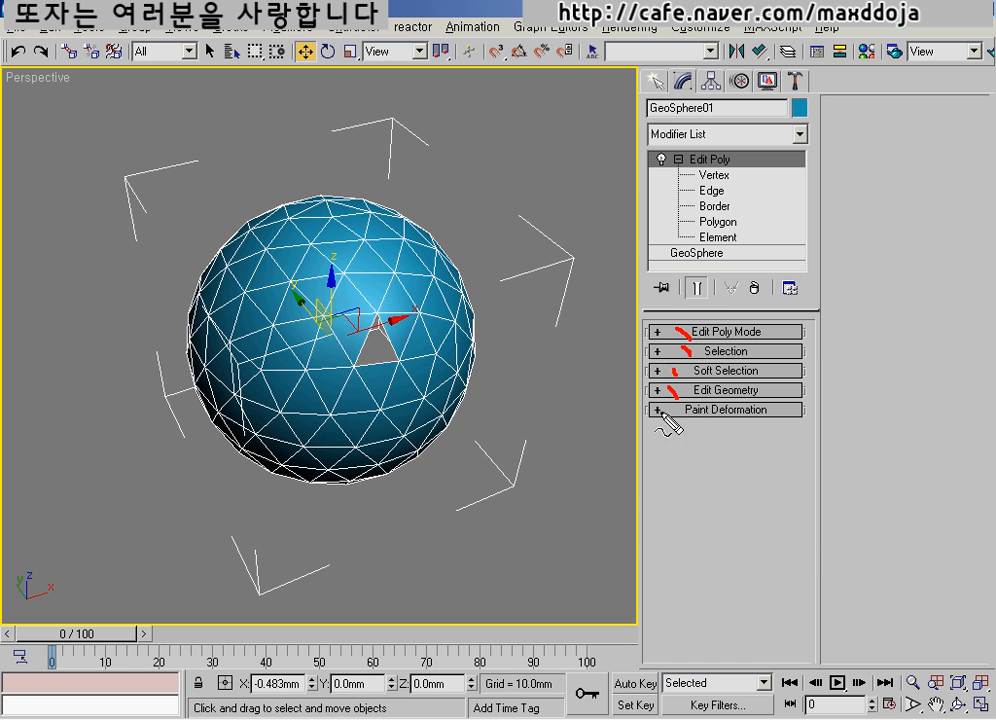
# Activate Vertex, Edge, Border, Polygon and Element levels in turn to examine the edit rollout specific to each
pyautogui.click(714, 175)
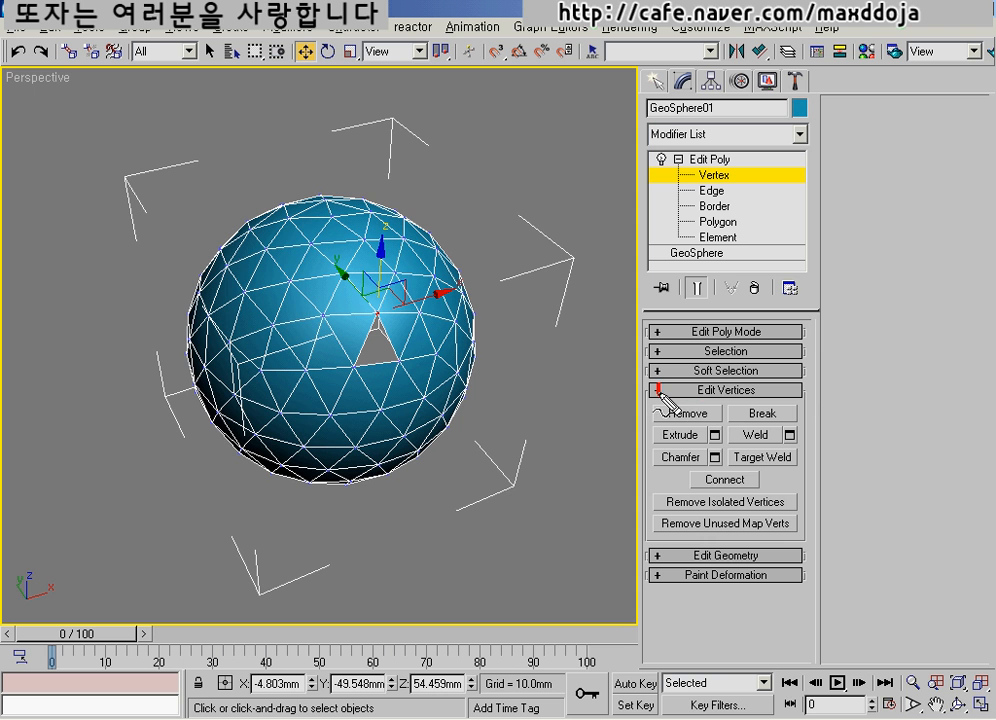
pyautogui.moveTo(661, 397)
pyautogui.mouseDown()
pyautogui.moveTo(752, 398)
pyautogui.moveTo(694, 383)
pyautogui.moveTo(657, 393)
pyautogui.mouseUp()
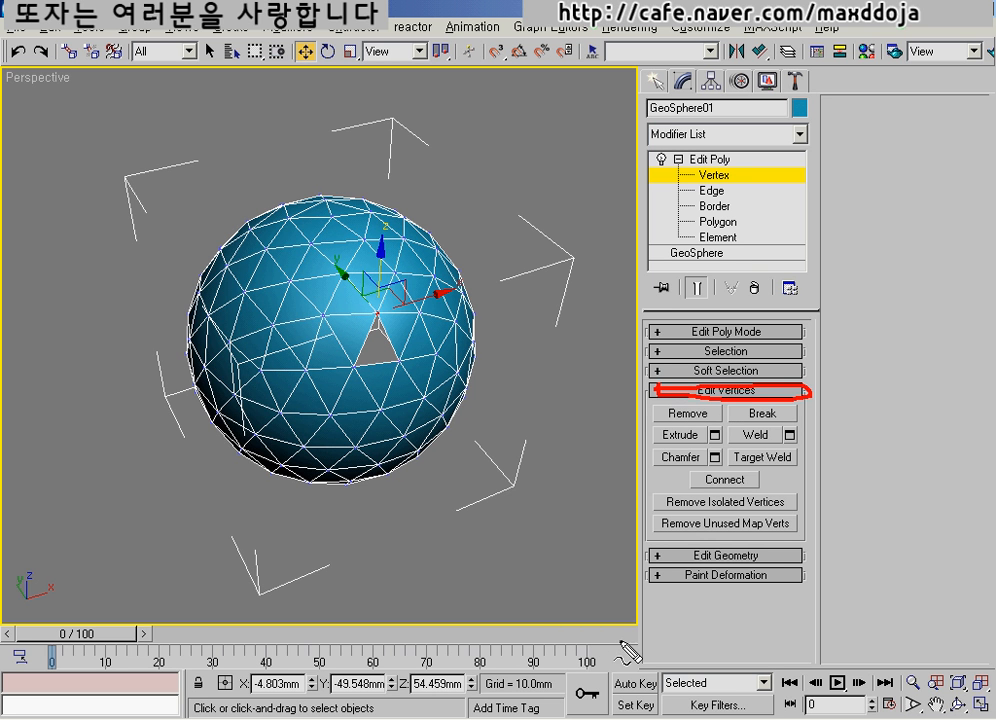
pyautogui.press('Escape')
pyautogui.click(711, 190)
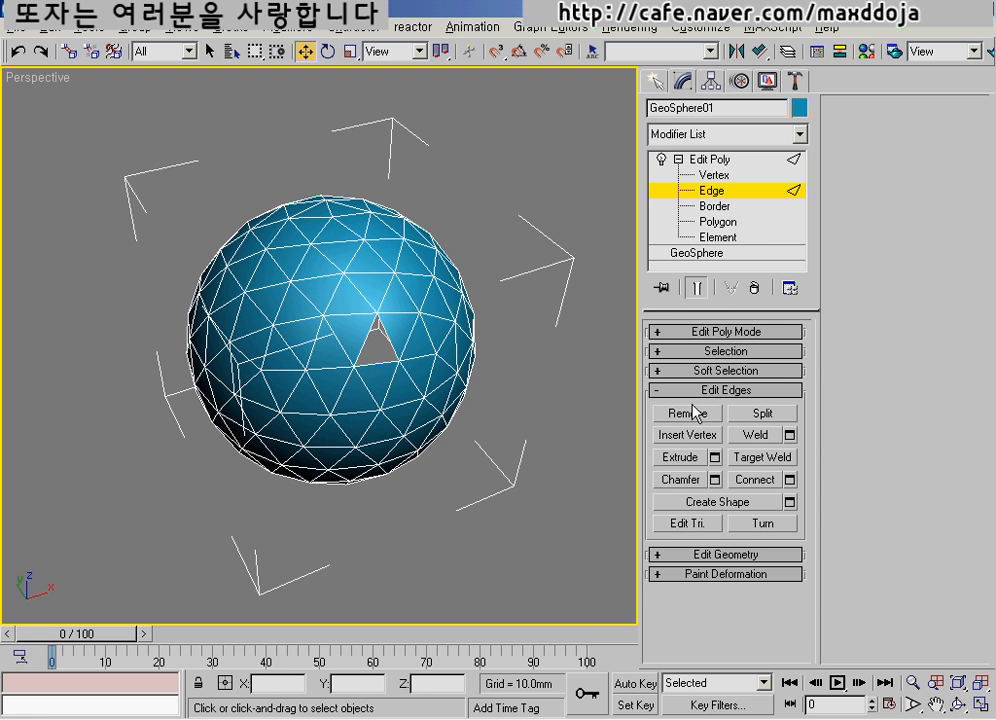
pyautogui.click(718, 207)
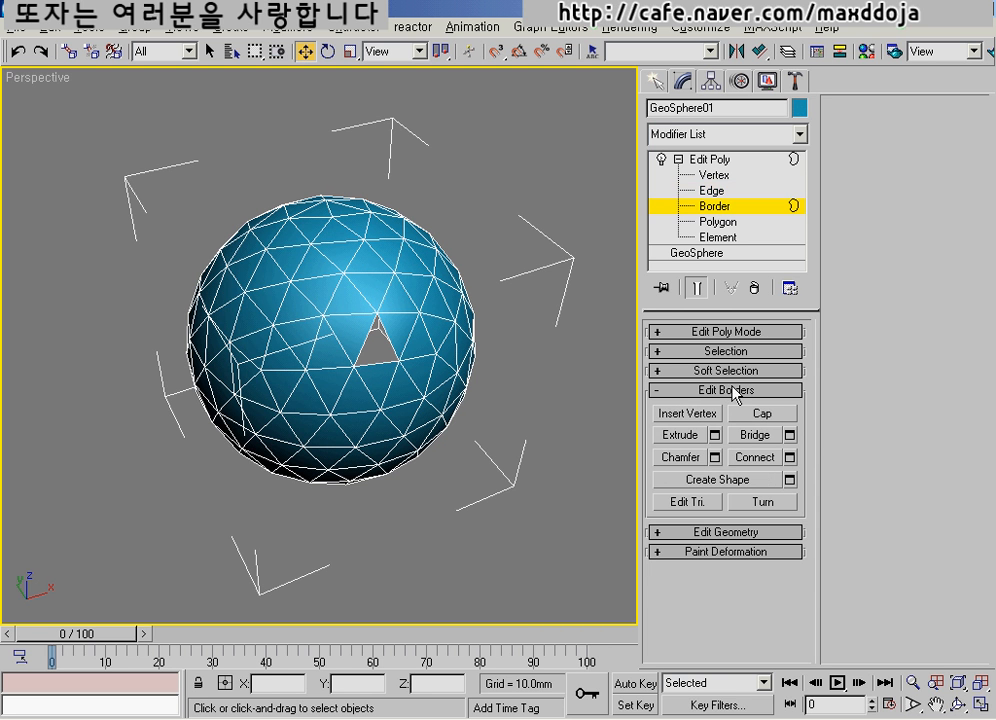
pyautogui.click(719, 221)
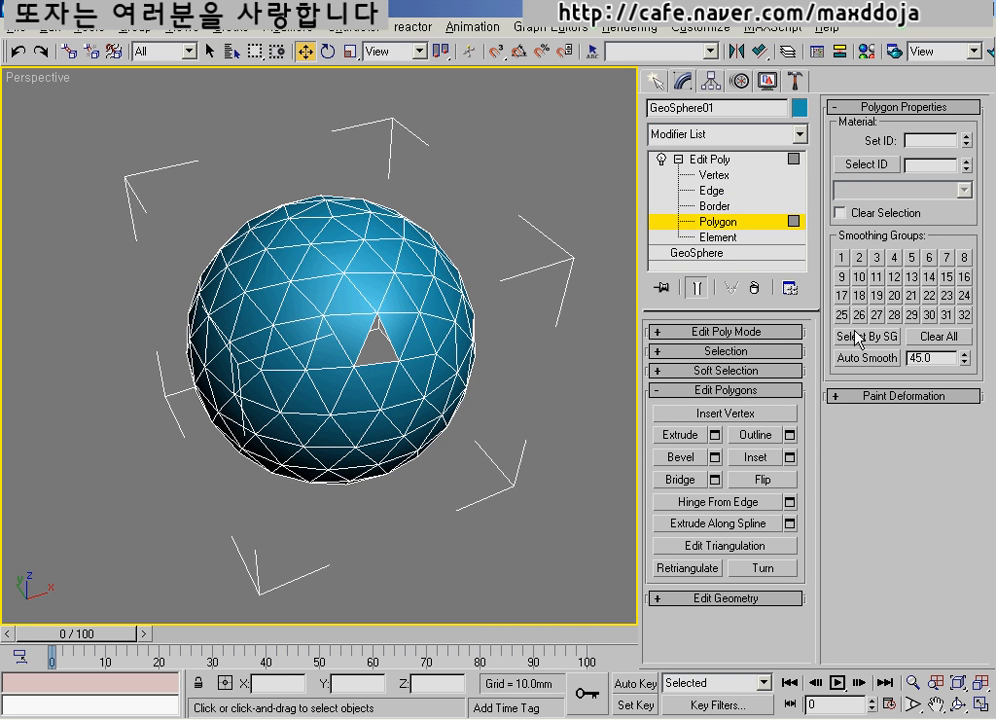
pyautogui.click(718, 238)
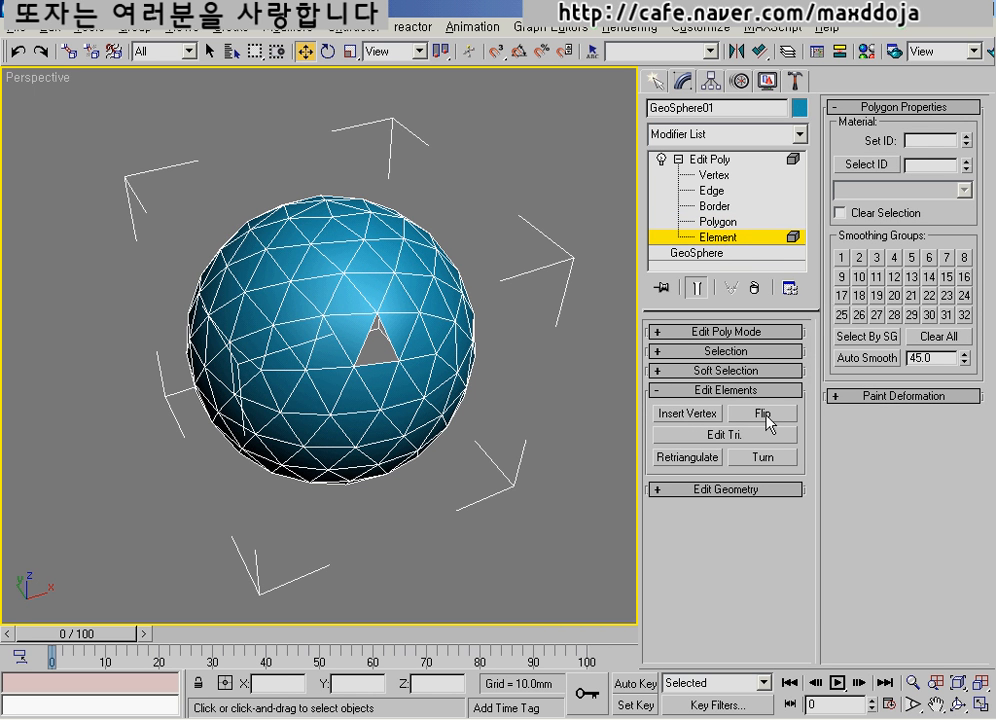
# Alternate between Border and Edge levels to compare the Edit Borders and Edit Edges commands
pyautogui.click(718, 205)
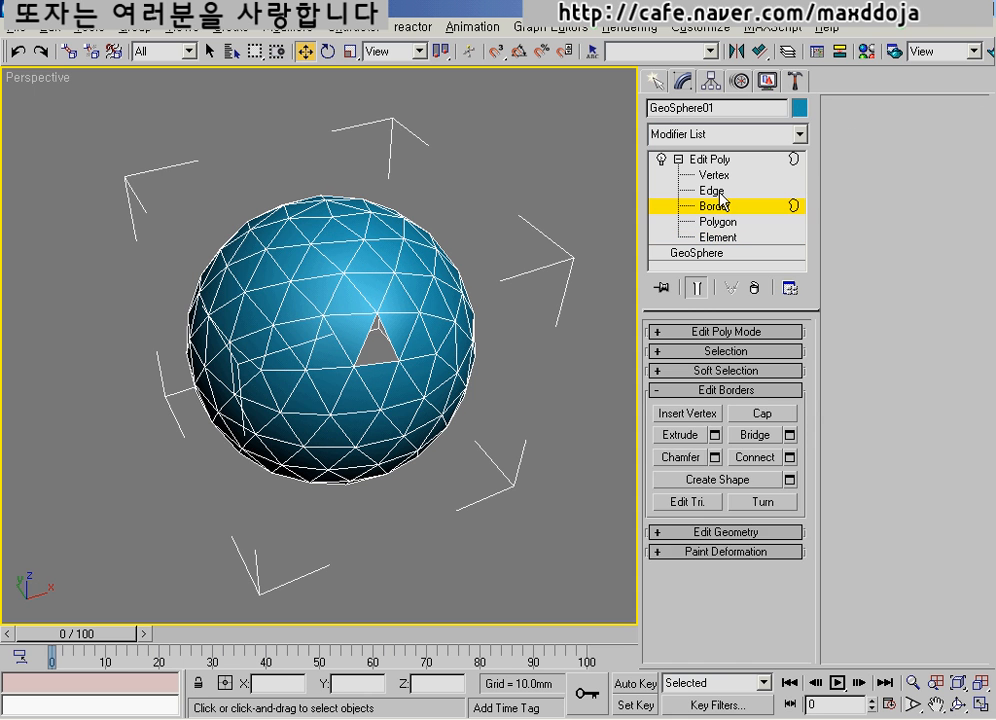
pyautogui.click(716, 190)
pyautogui.click(718, 205)
pyautogui.click(716, 190)
pyautogui.click(721, 206)
pyautogui.click(717, 191)
pyautogui.click(719, 208)
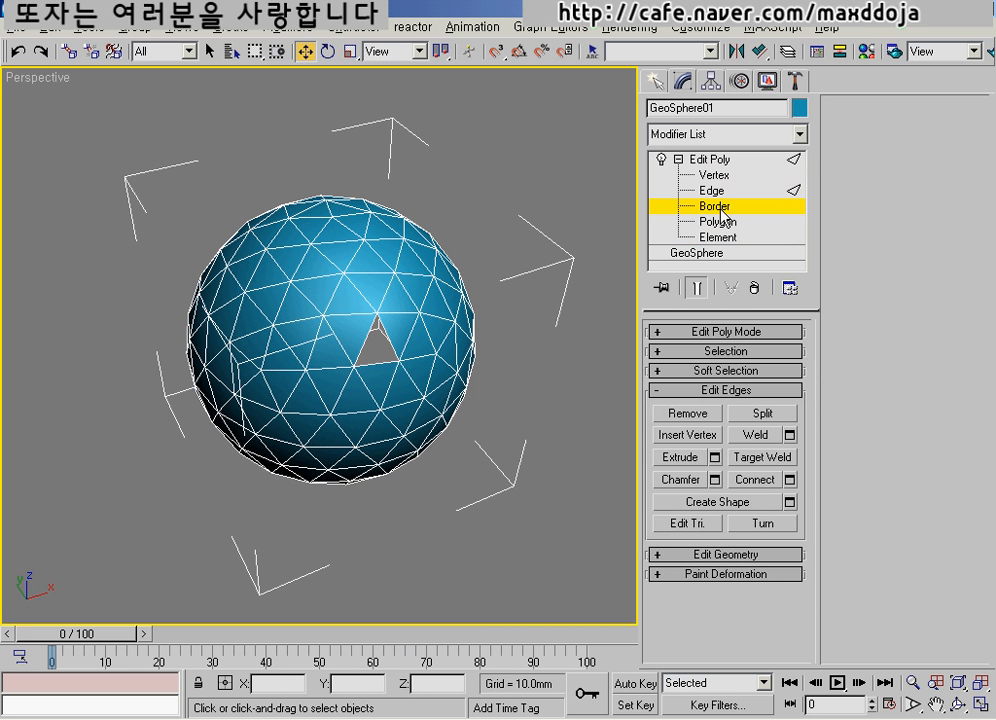
# Review the Edit Vertices and Edit Edges commands, and return the geosphere to the Edit Poly object level
pyautogui.click(715, 178)
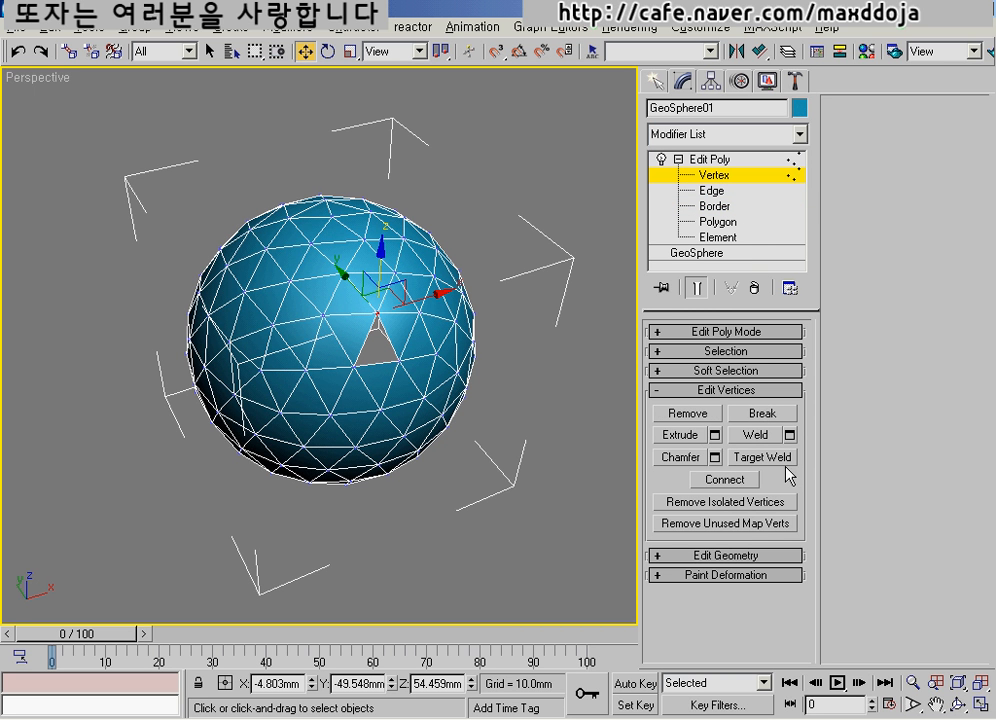
pyautogui.click(724, 190)
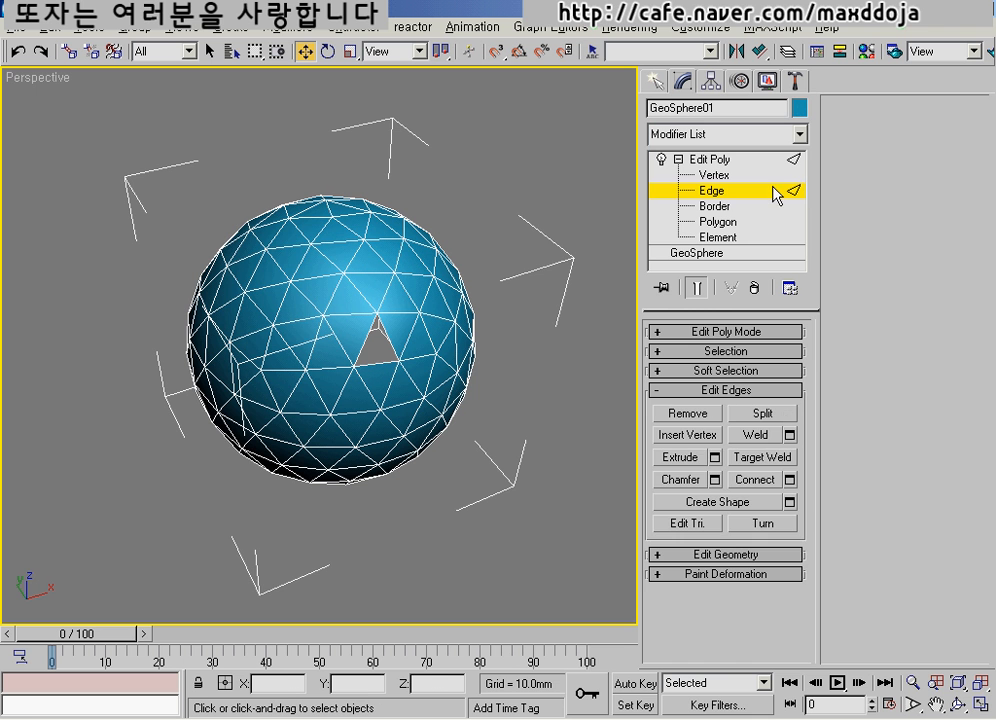
pyautogui.click(776, 191)
pyautogui.click(679, 160)
pyautogui.click(678, 160)
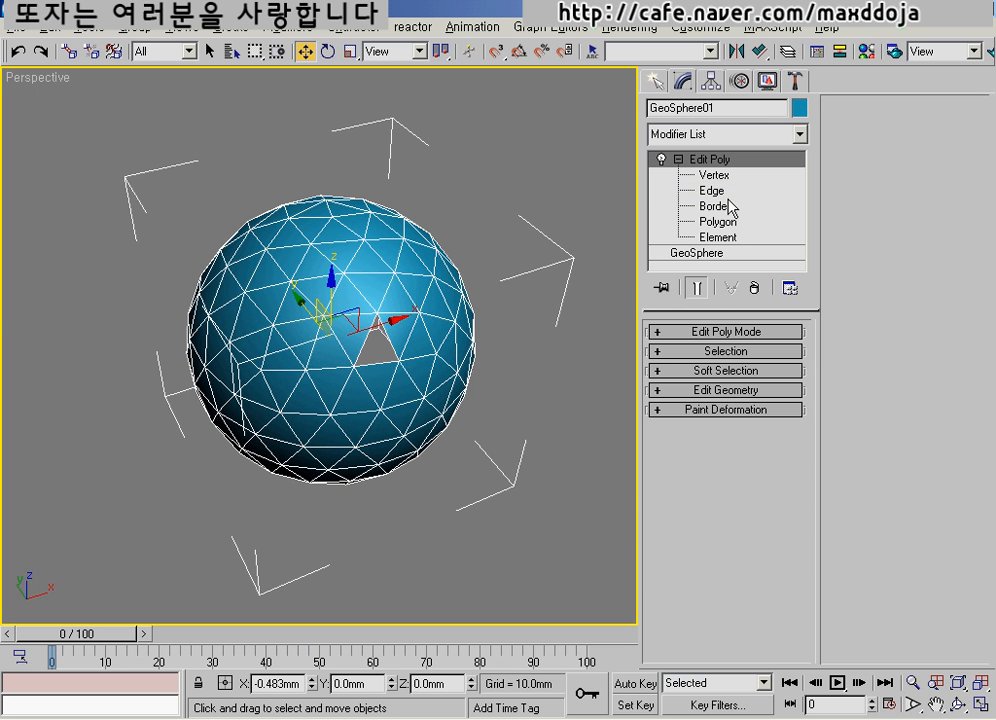
pyautogui.moveTo(399, 374); pyautogui.dragTo(382, 373, button='middle')
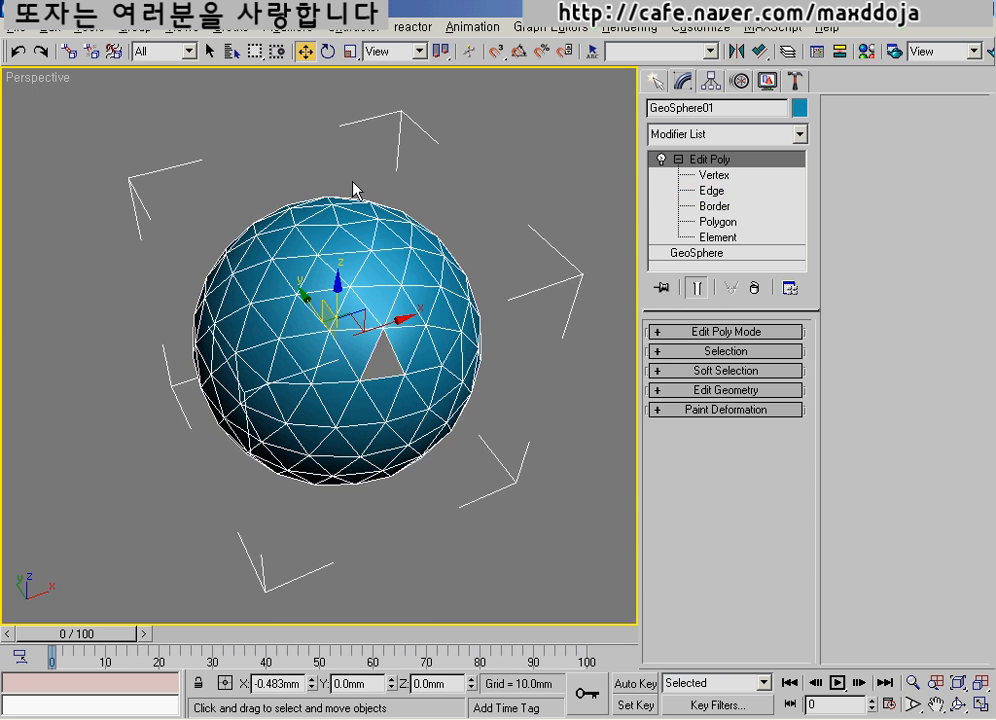